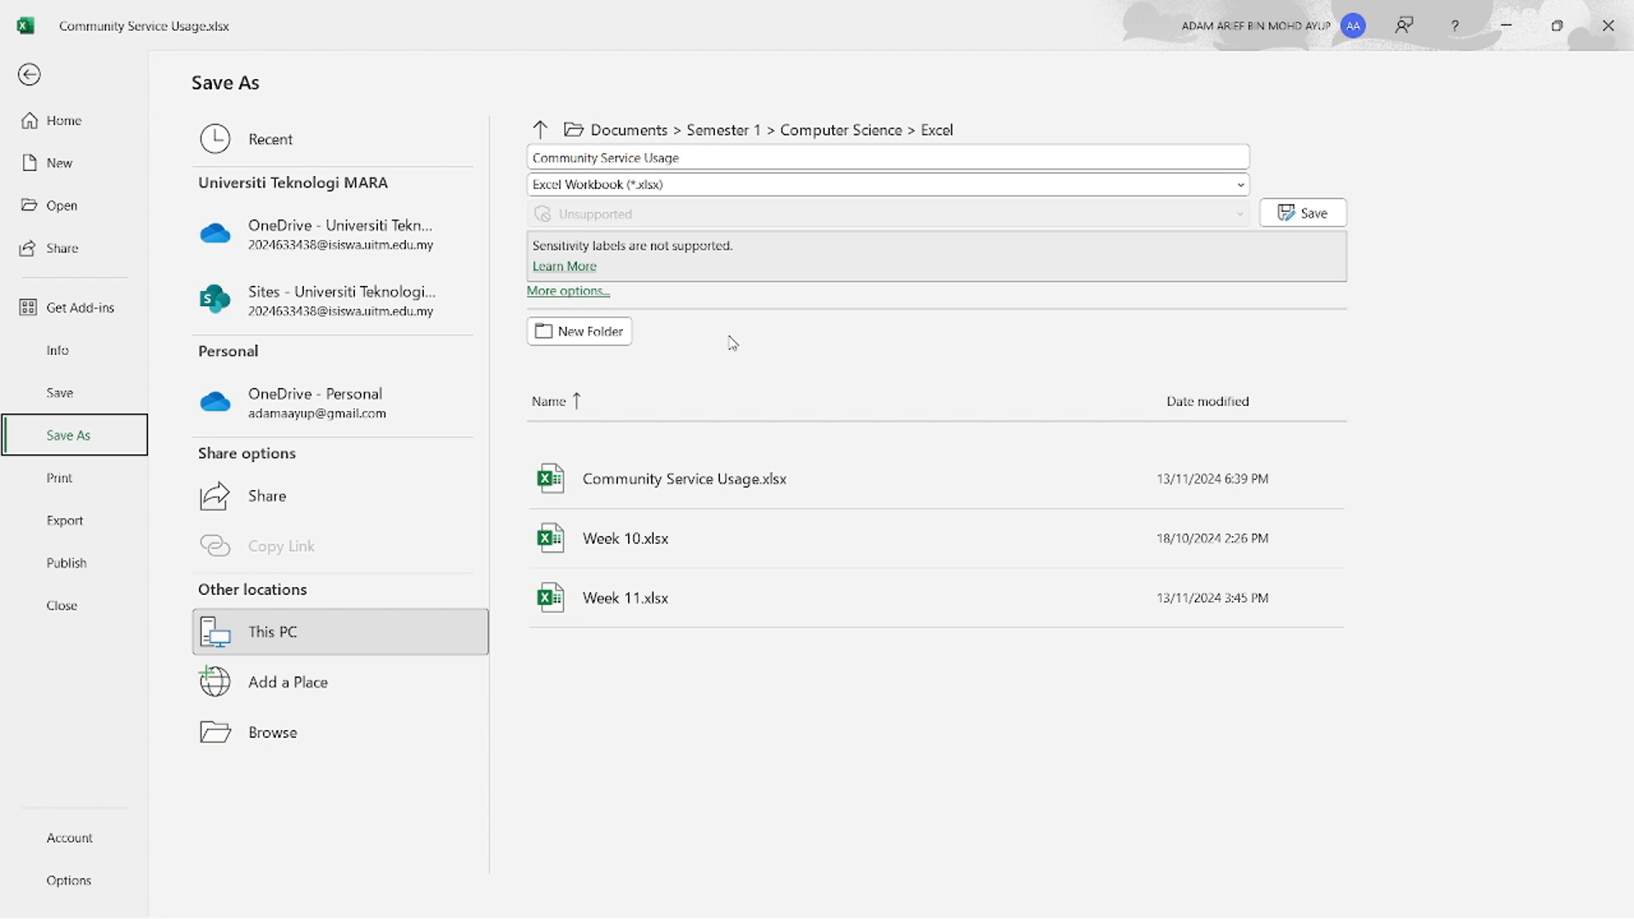
Step: Return from the file screen to Sheet2 of the Community Service Usage workbook
left_click(94, 120)
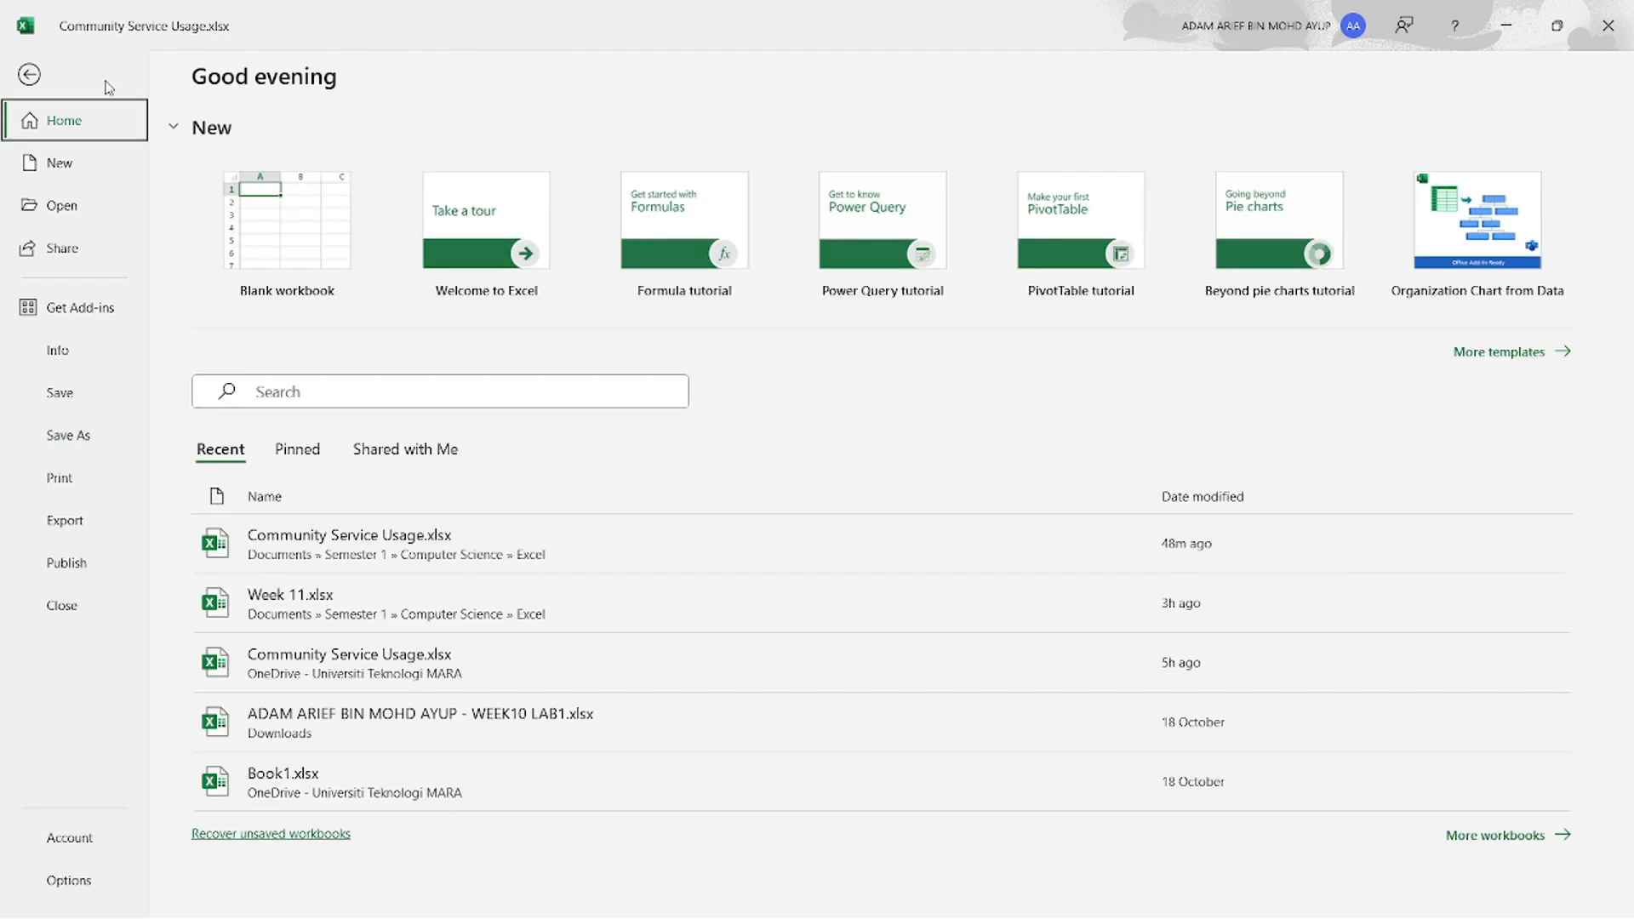
left_click(34, 76)
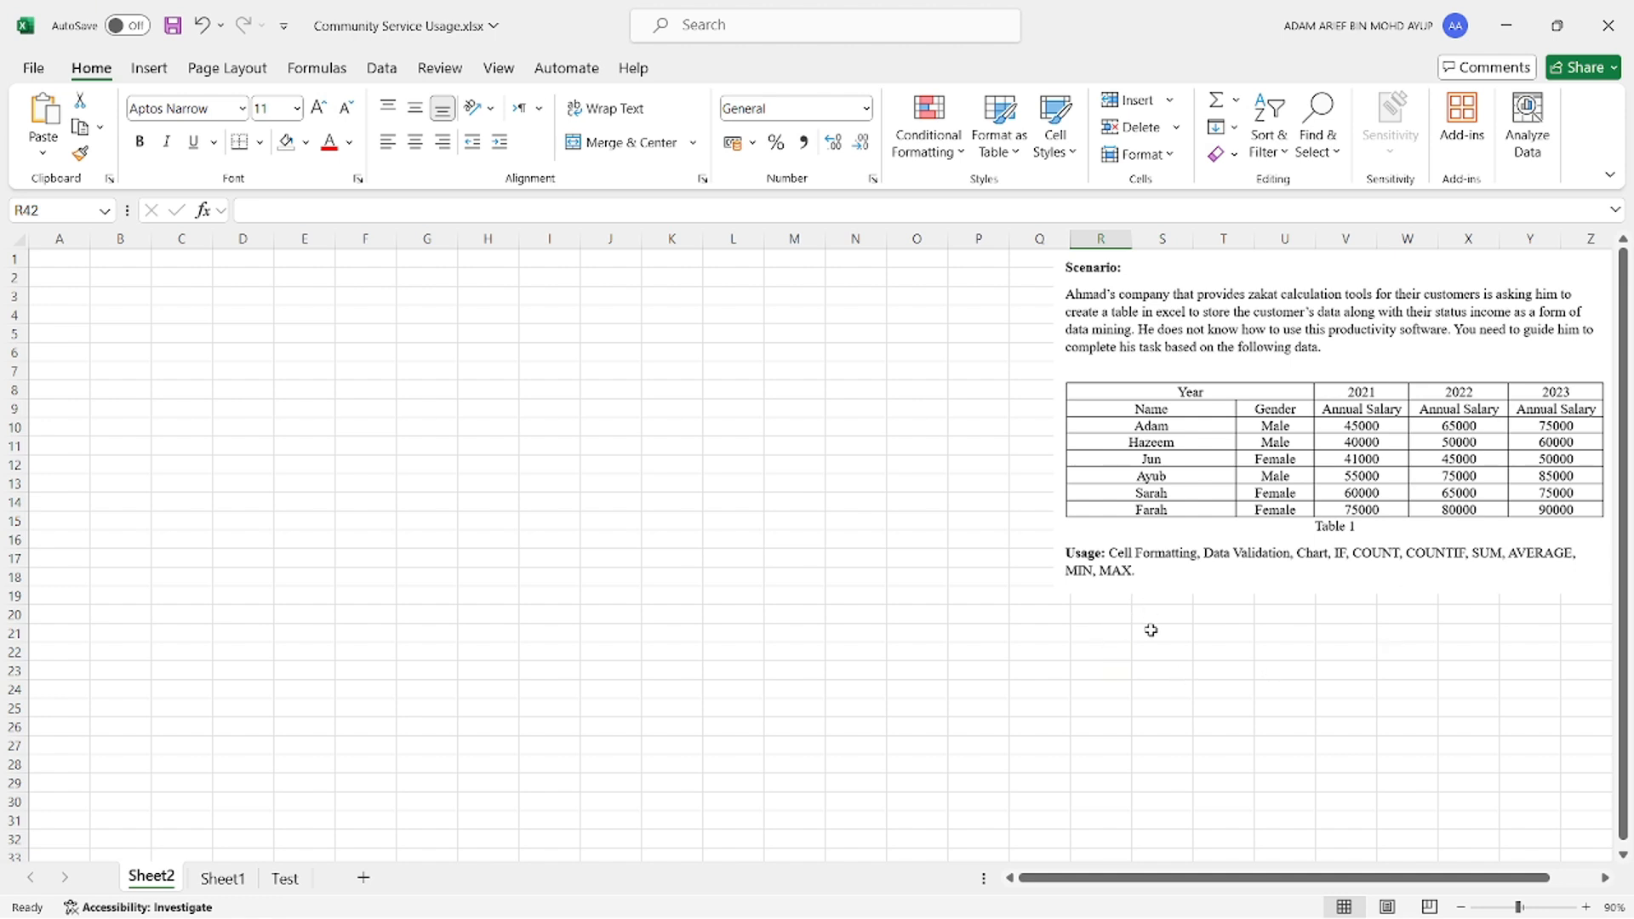
key("ctrl+z")
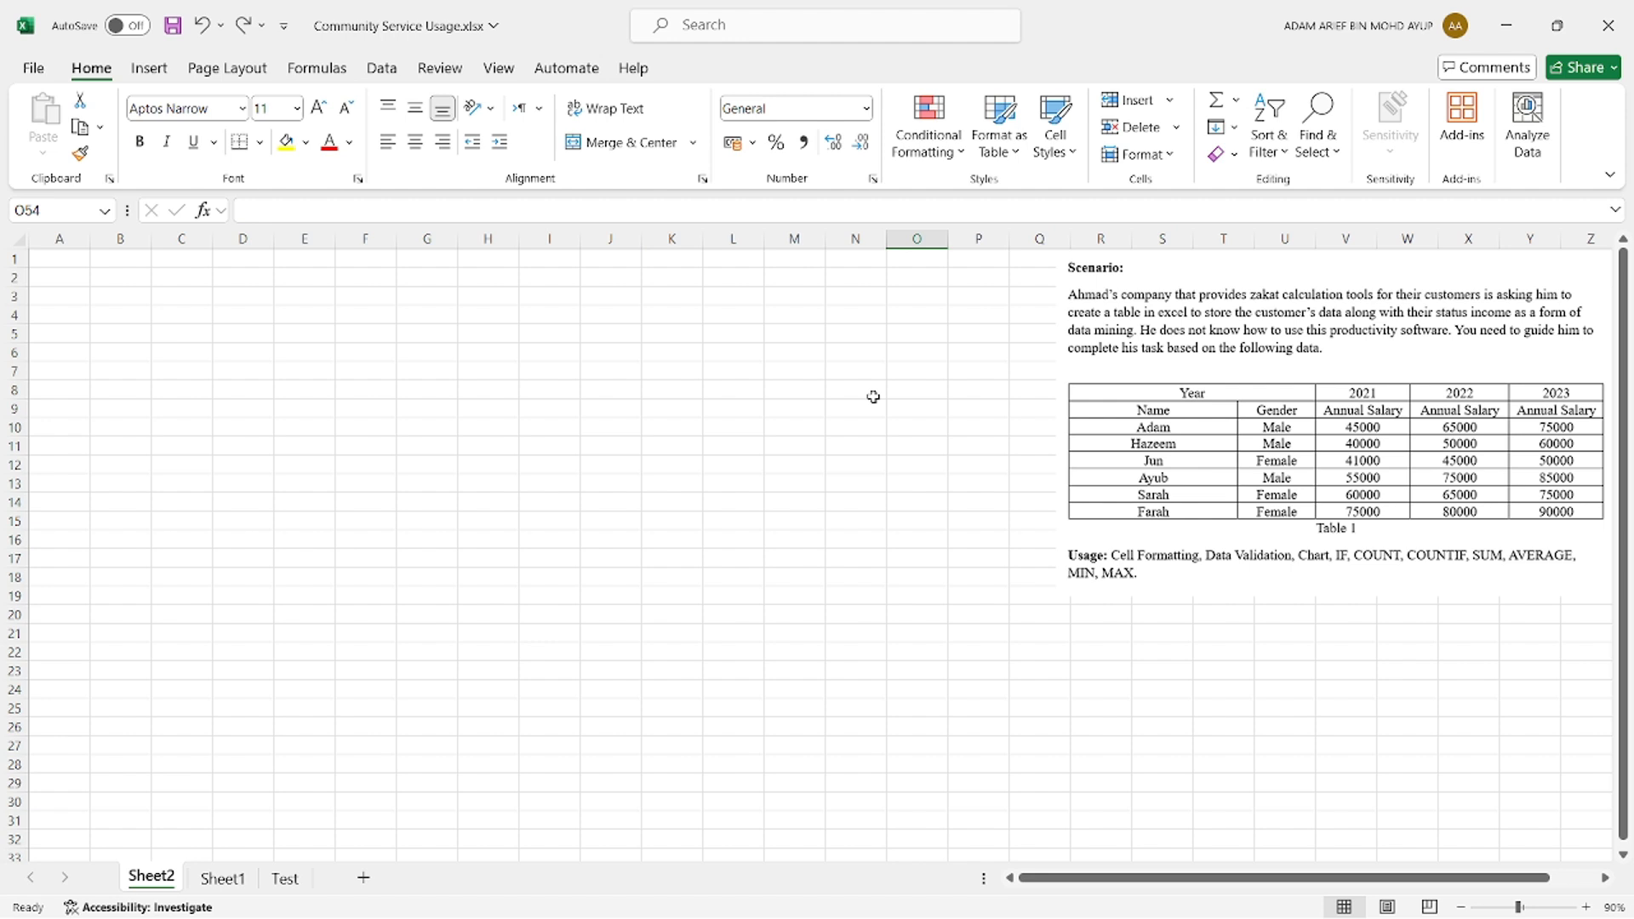
Step: Merge and centre A1:K1 and A2:K2 as two separate title rows
left_click_drag(59, 255, 694, 257)
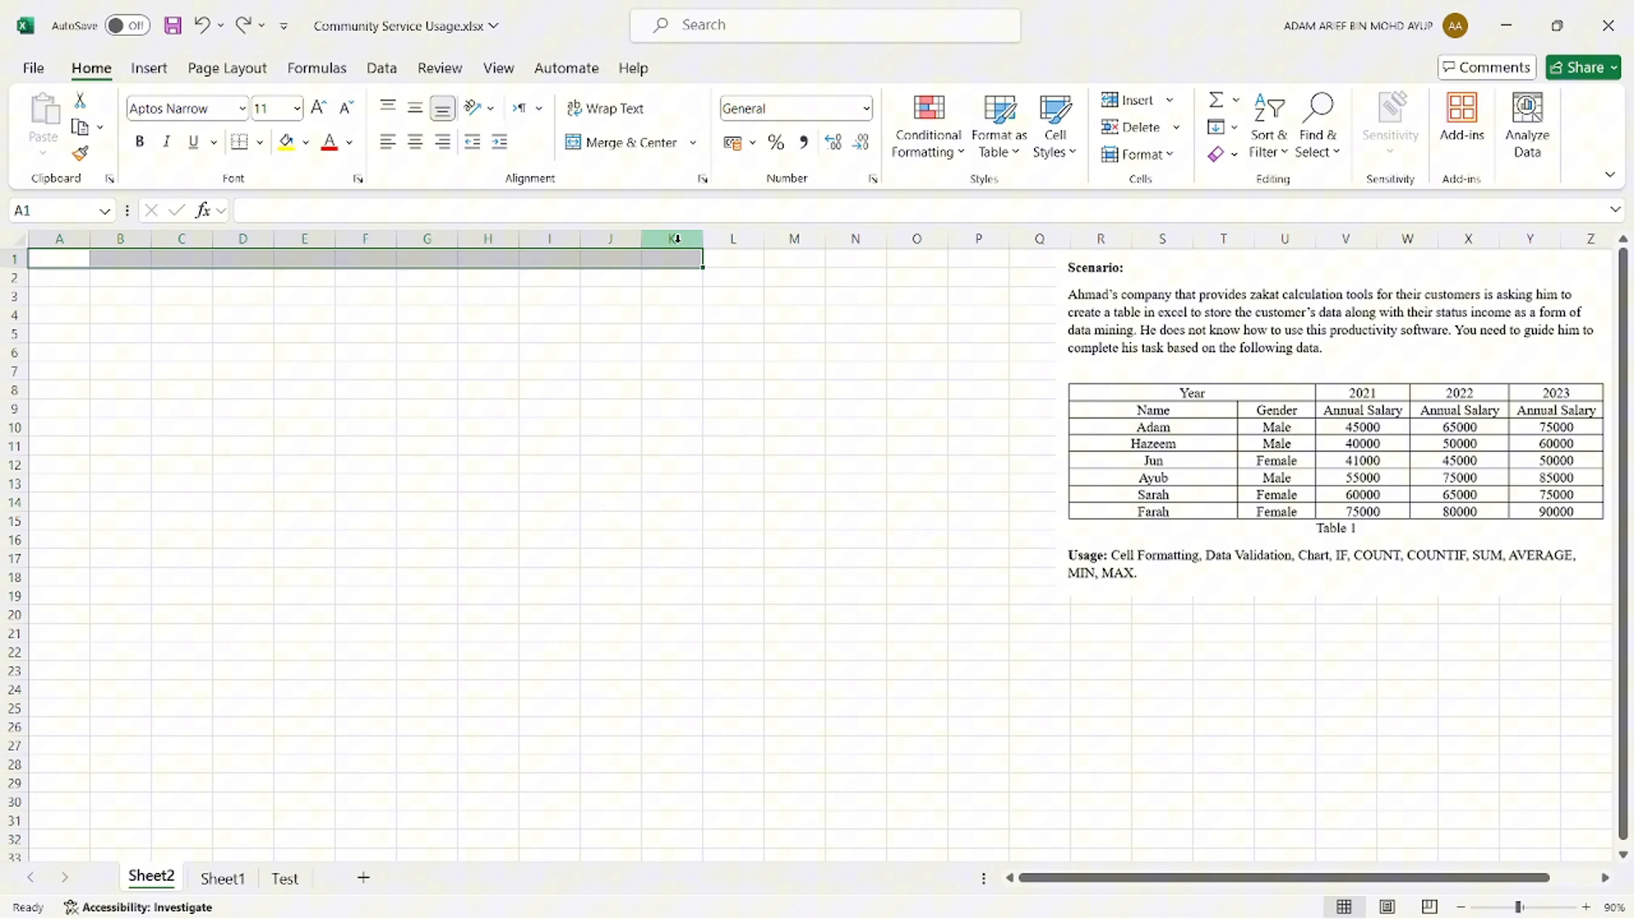
left_click(632, 144)
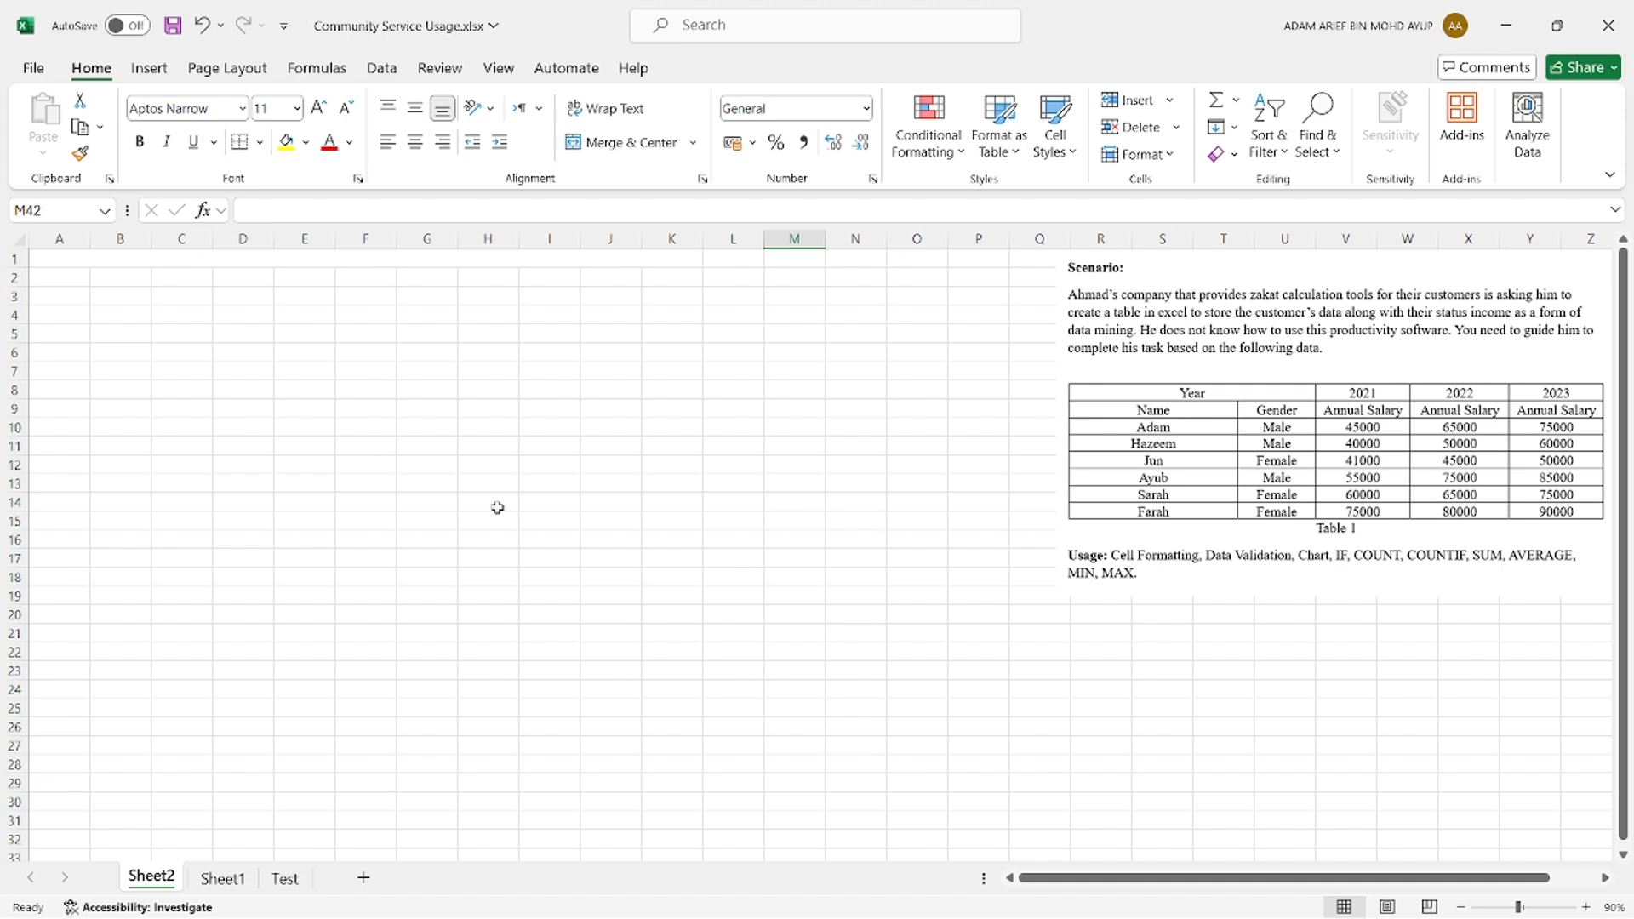
left_click_drag(59, 274, 649, 286)
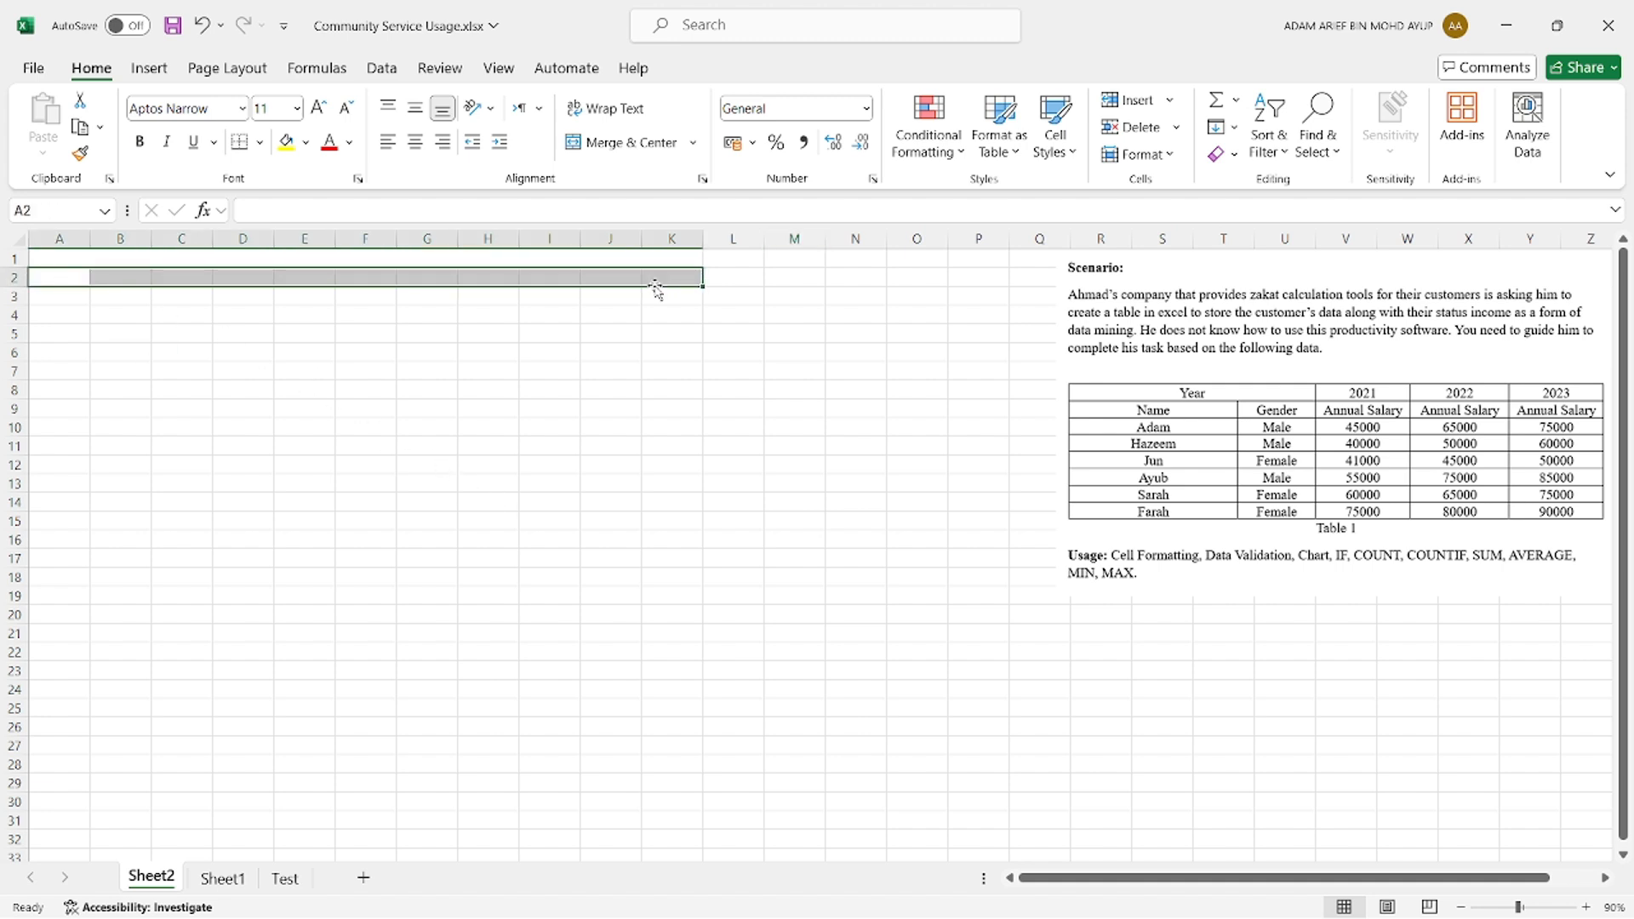
left_click(626, 142)
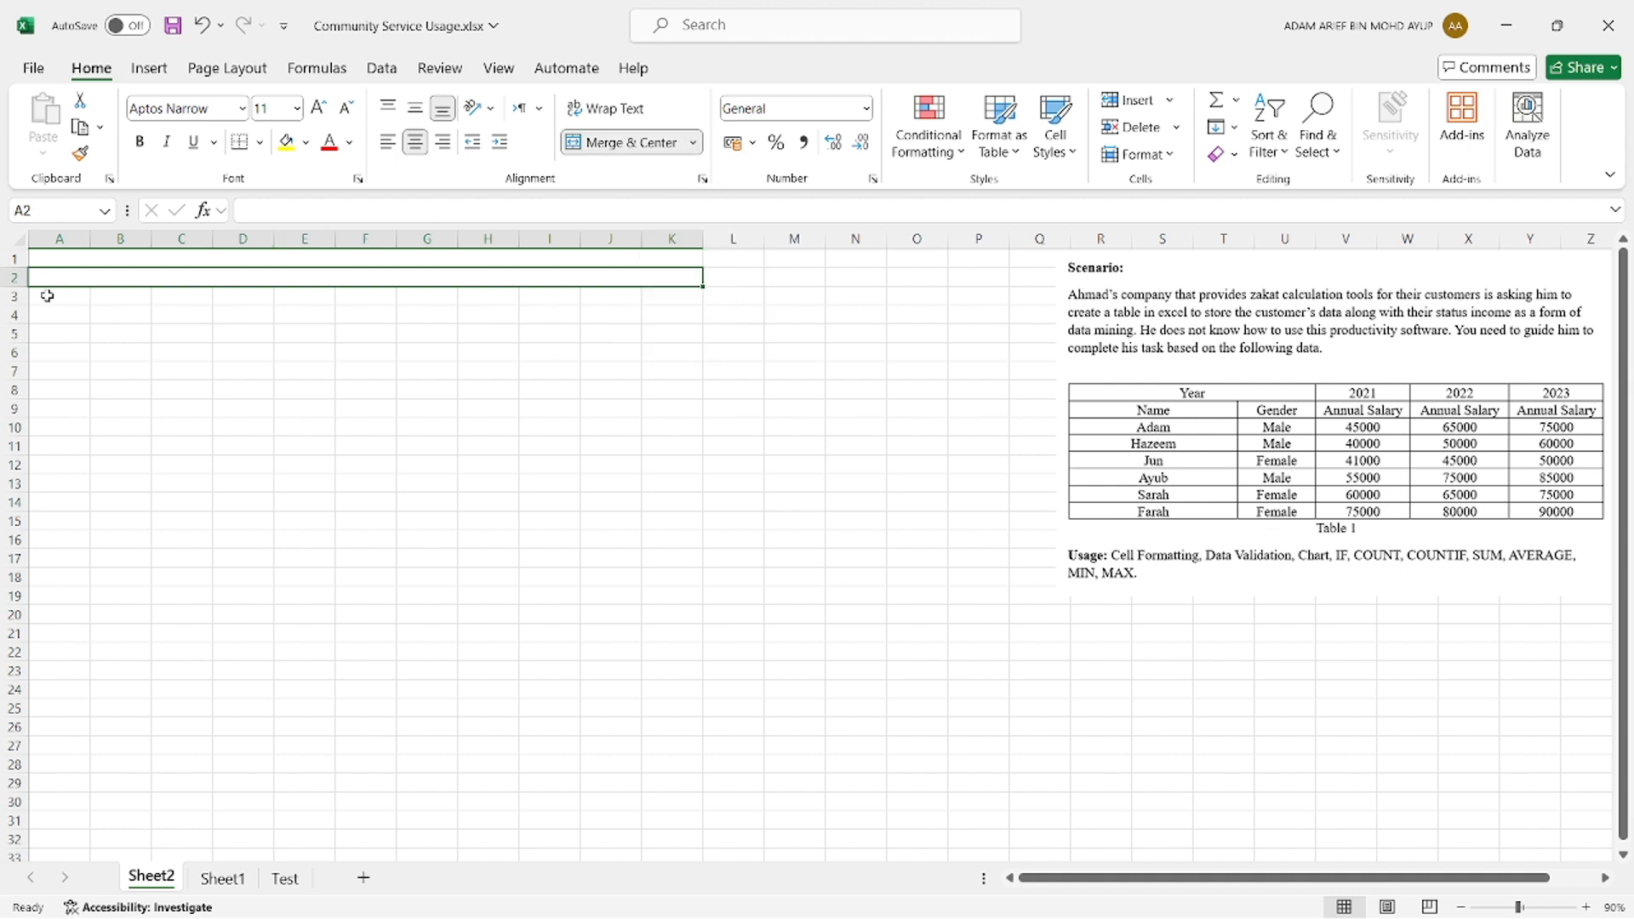
Step: Merge and centre the row 3 header cells in the groups A3:B3, C3:E3, F3:H3 and I3:K3
left_click_drag(46, 295, 643, 298)
left_click(629, 142)
left_click(630, 142)
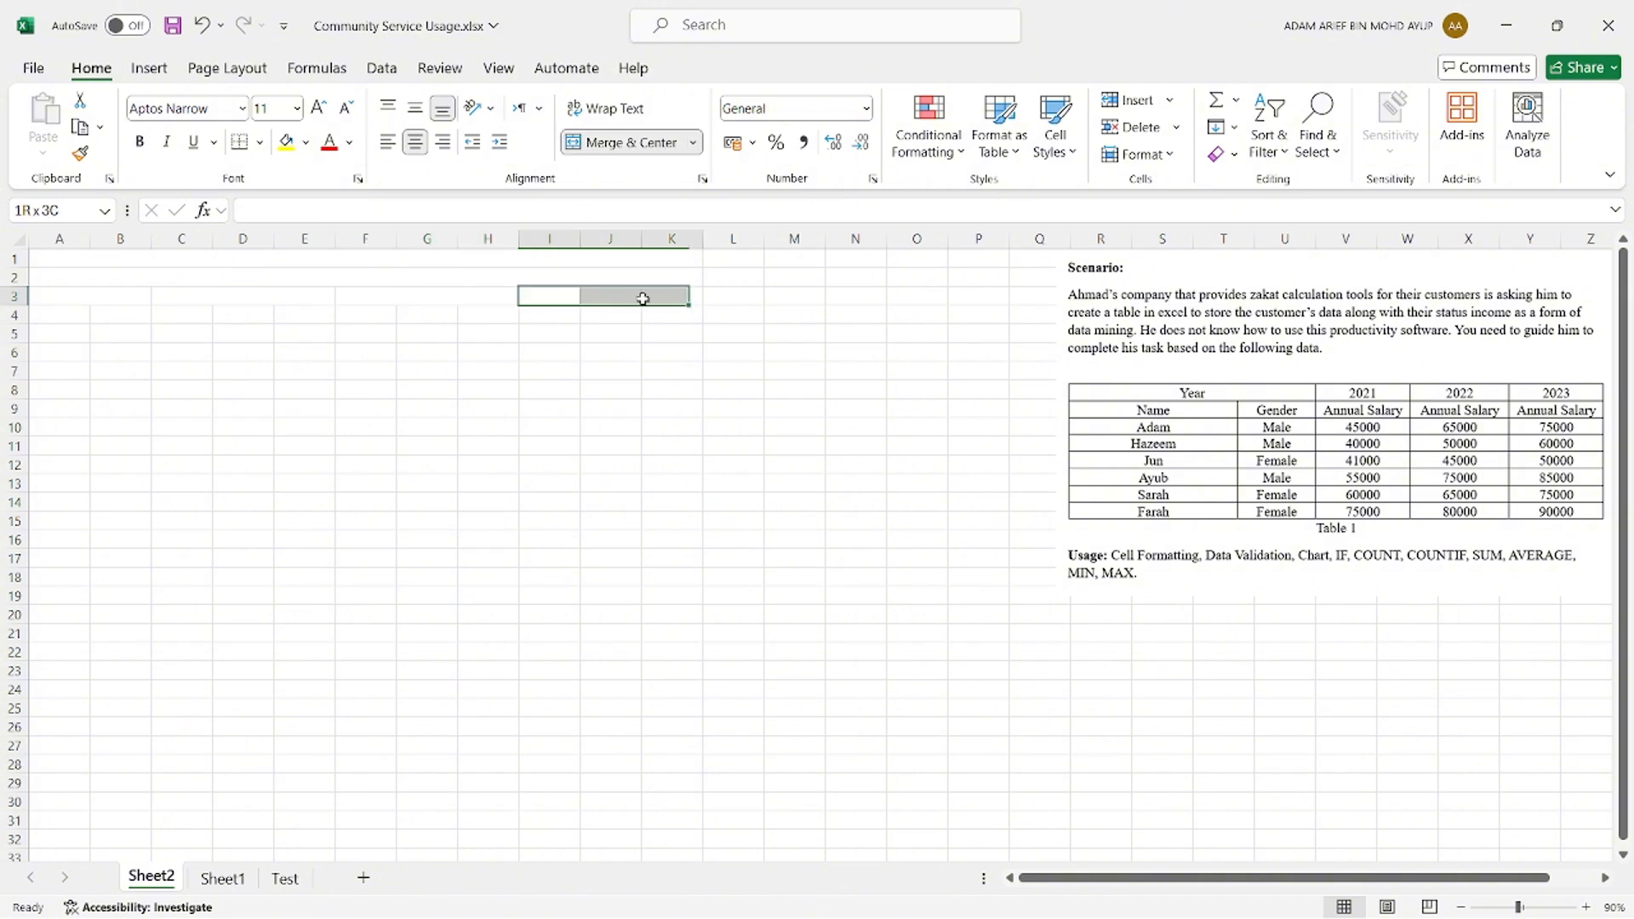
left_click(630, 142)
left_click(864, 450)
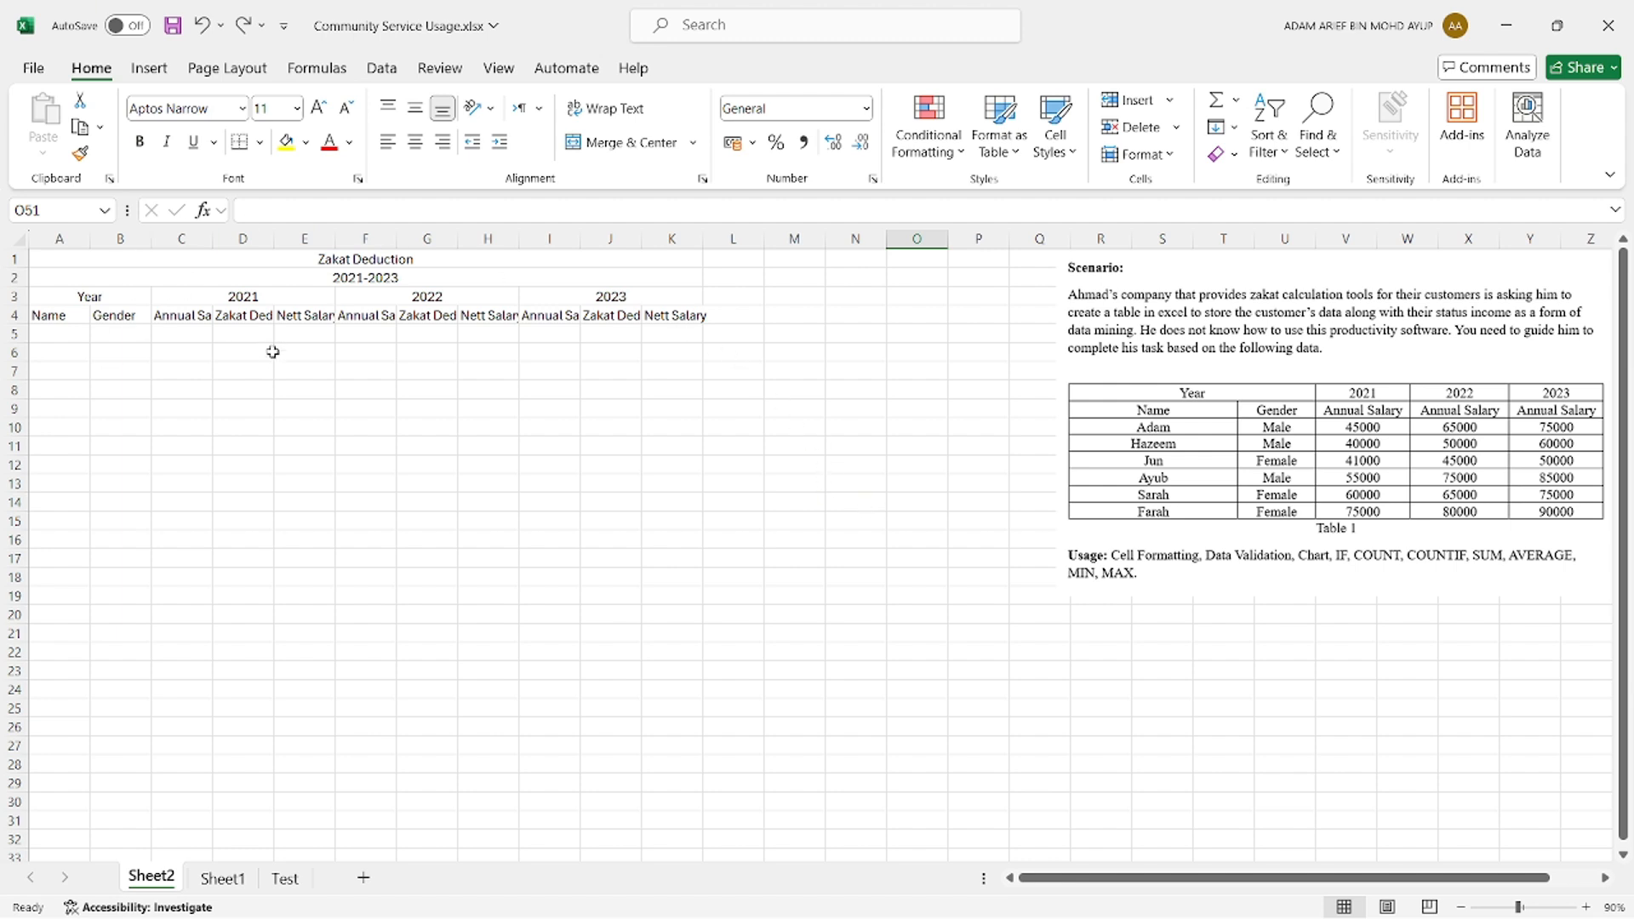
Step: Widen column C so that its Annual Salary heading fits
left_click(195, 316)
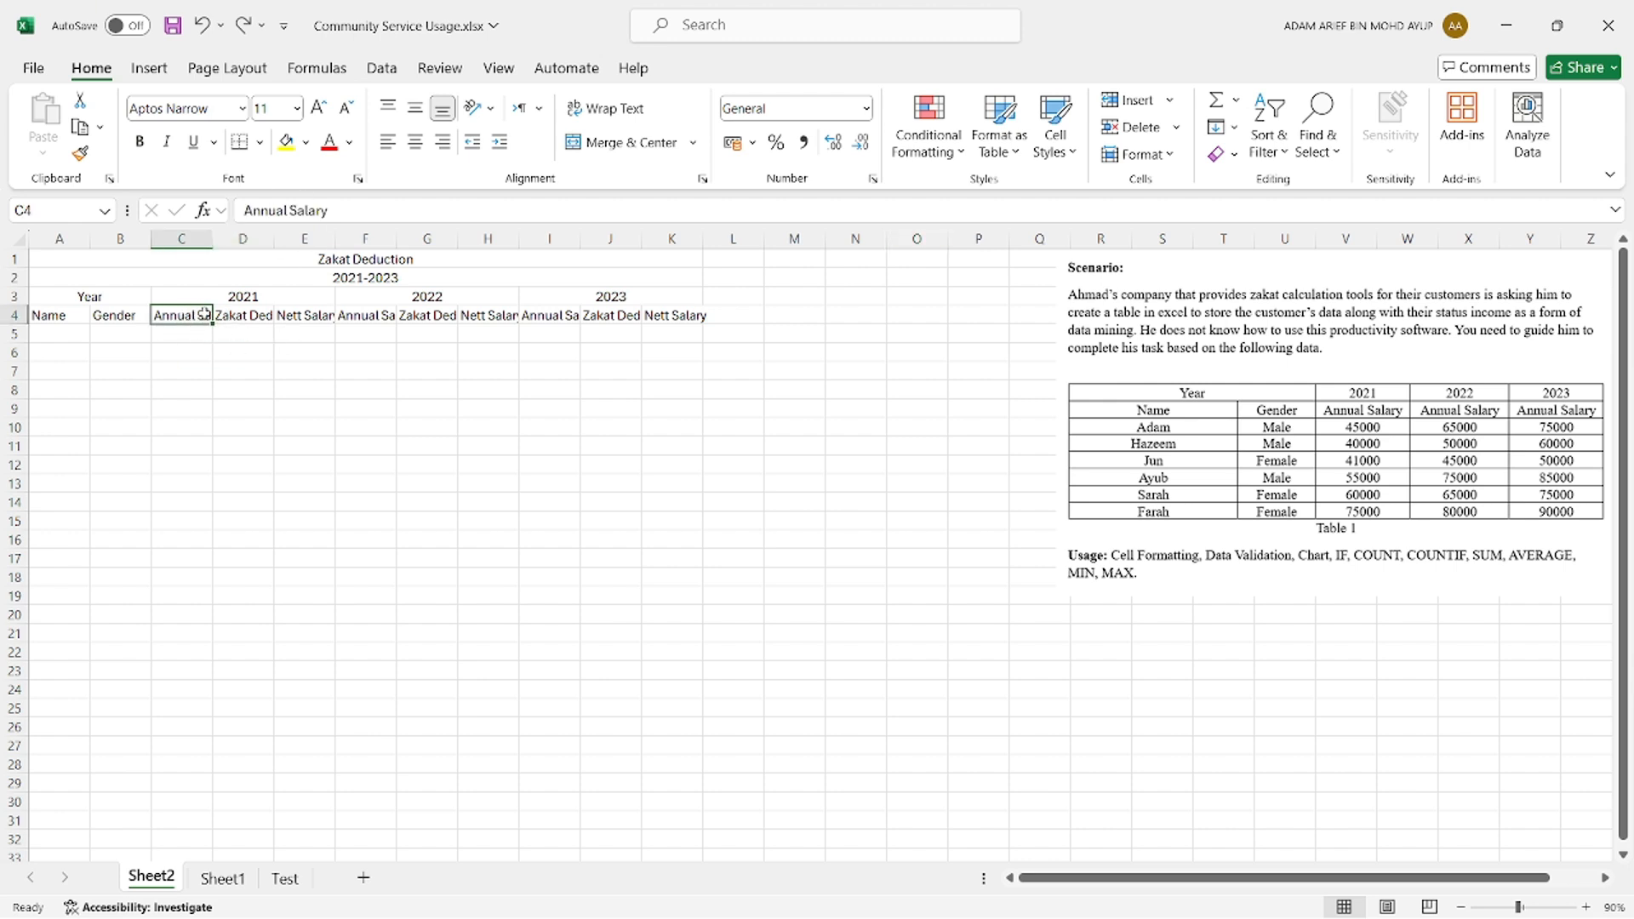
left_click(249, 323)
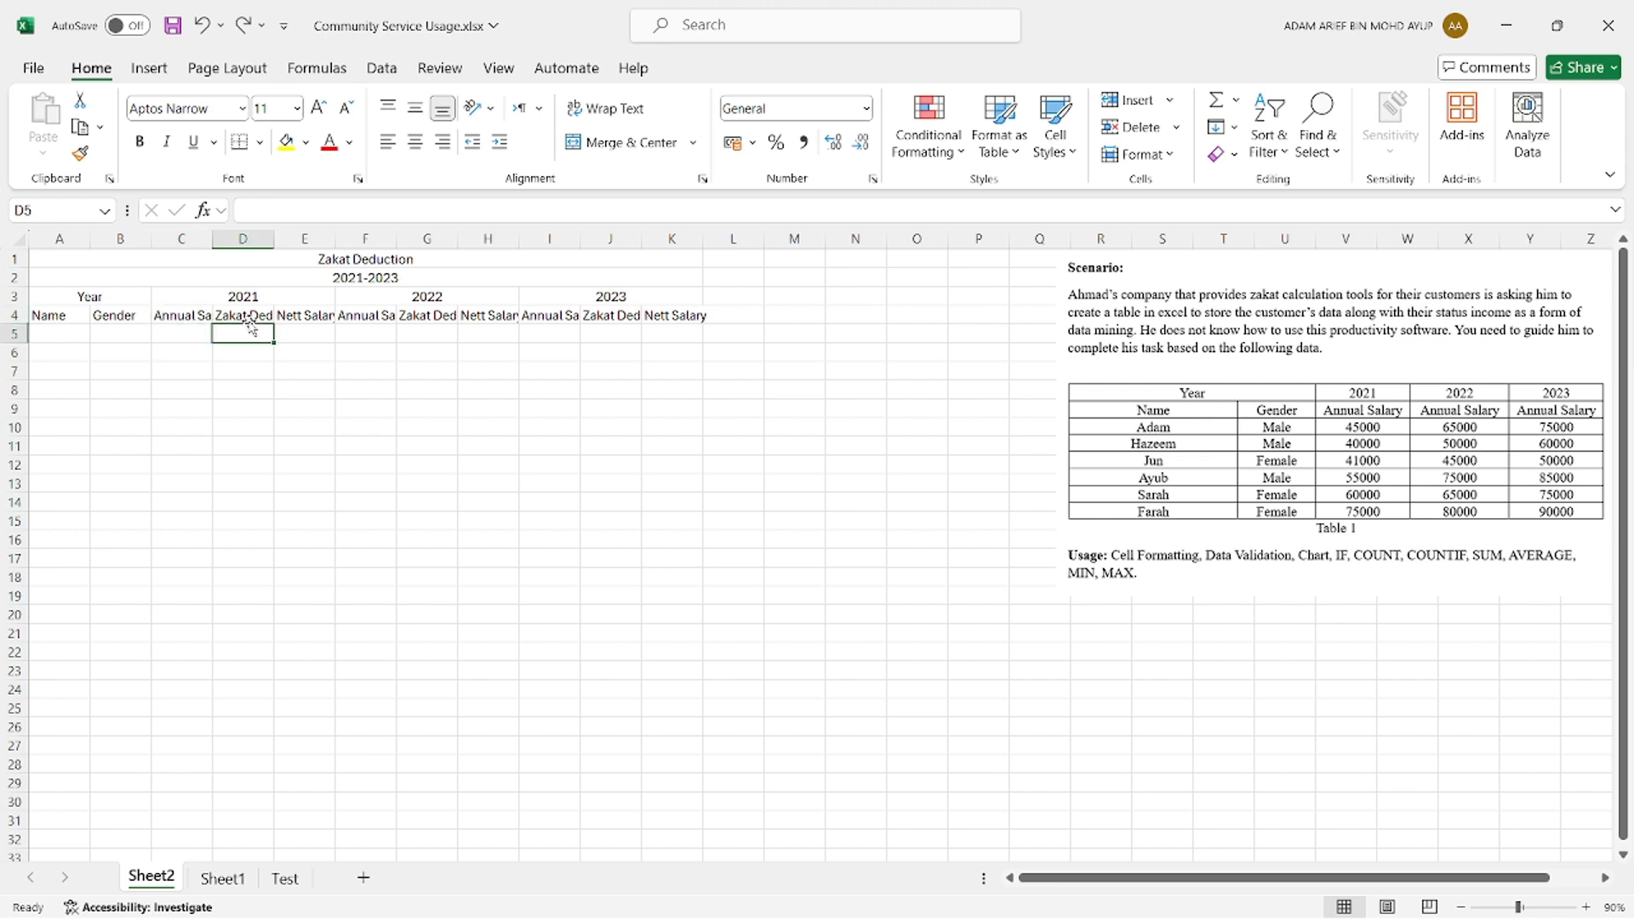
left_click(864, 439)
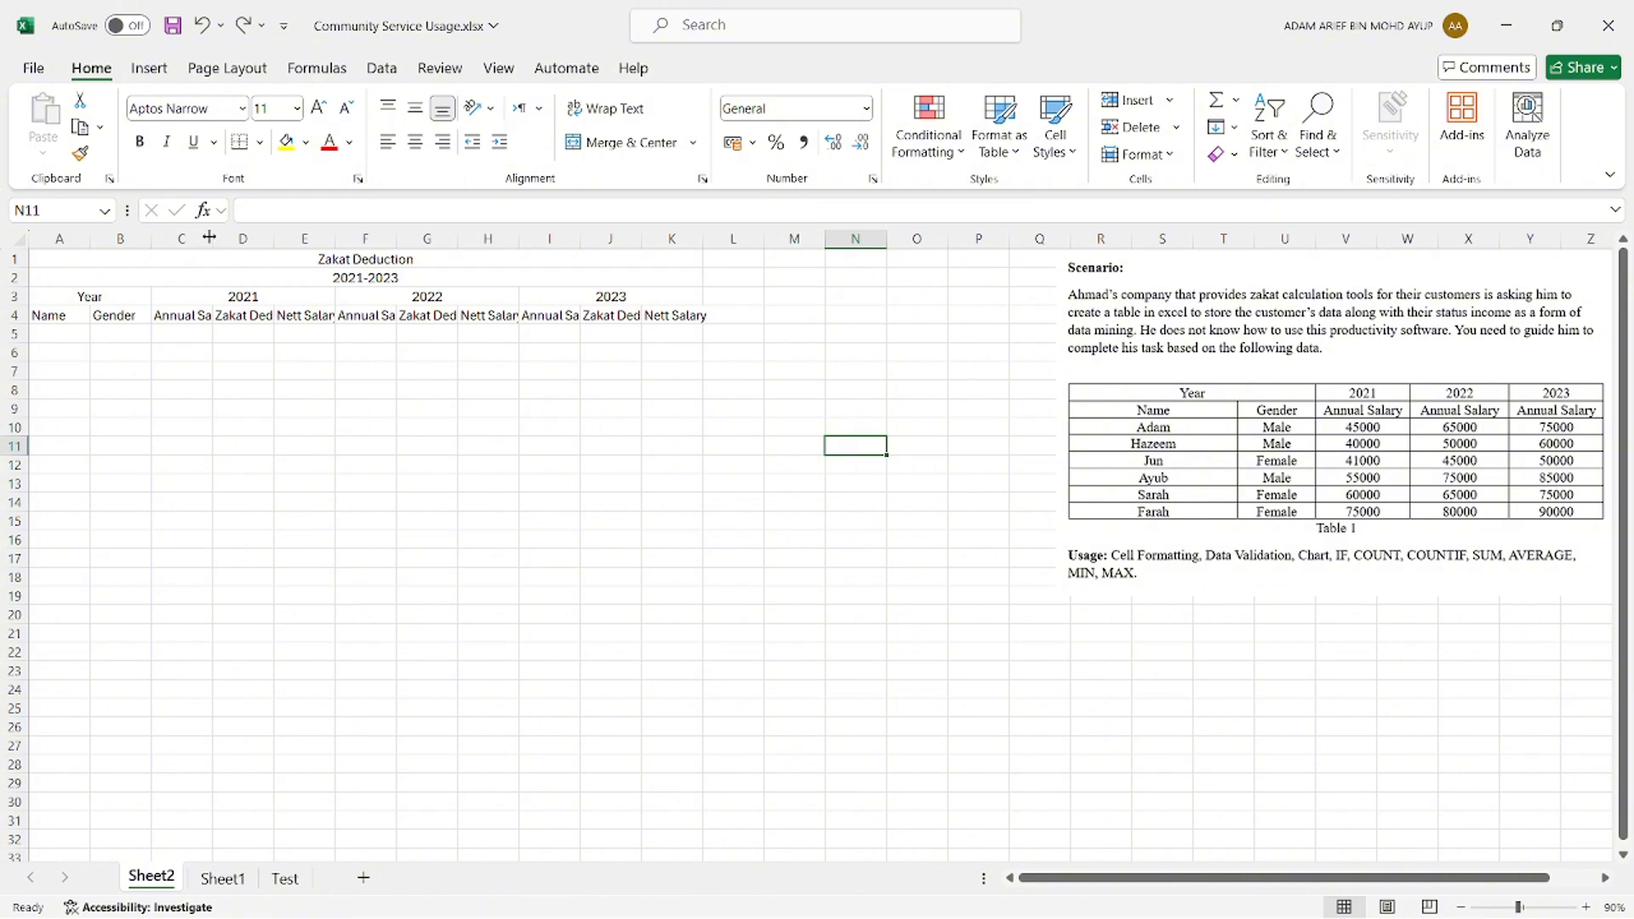
left_click_drag(210, 238, 251, 241)
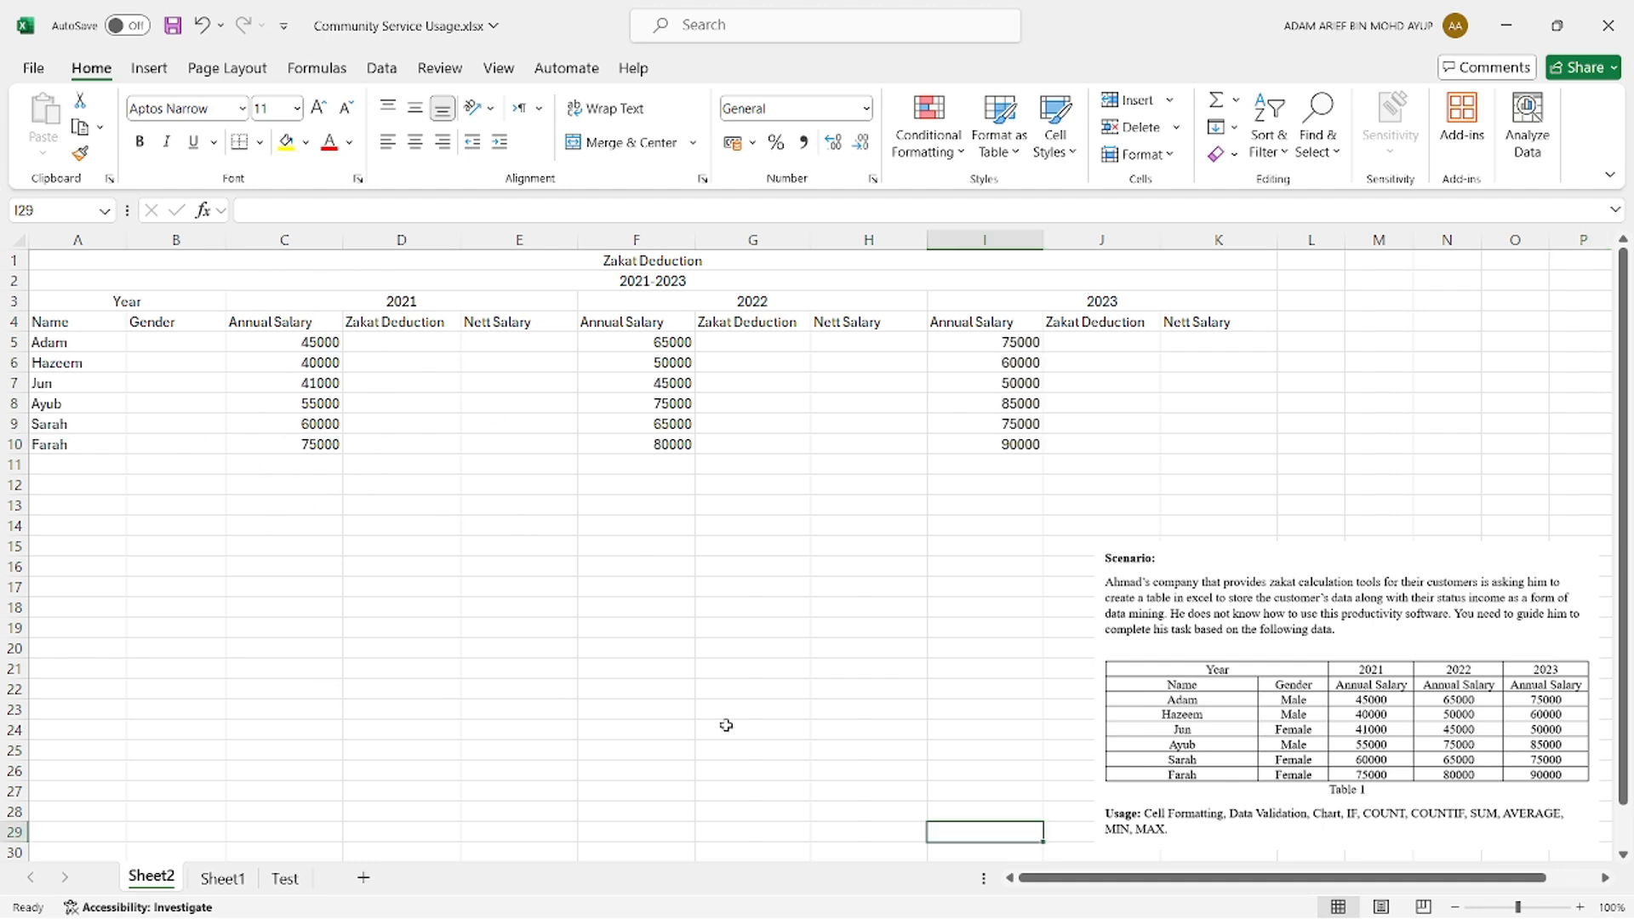
Step: Add list data validation to the Gender cells B5:B10 with the source values Male and Female
left_click_drag(167, 340, 156, 444)
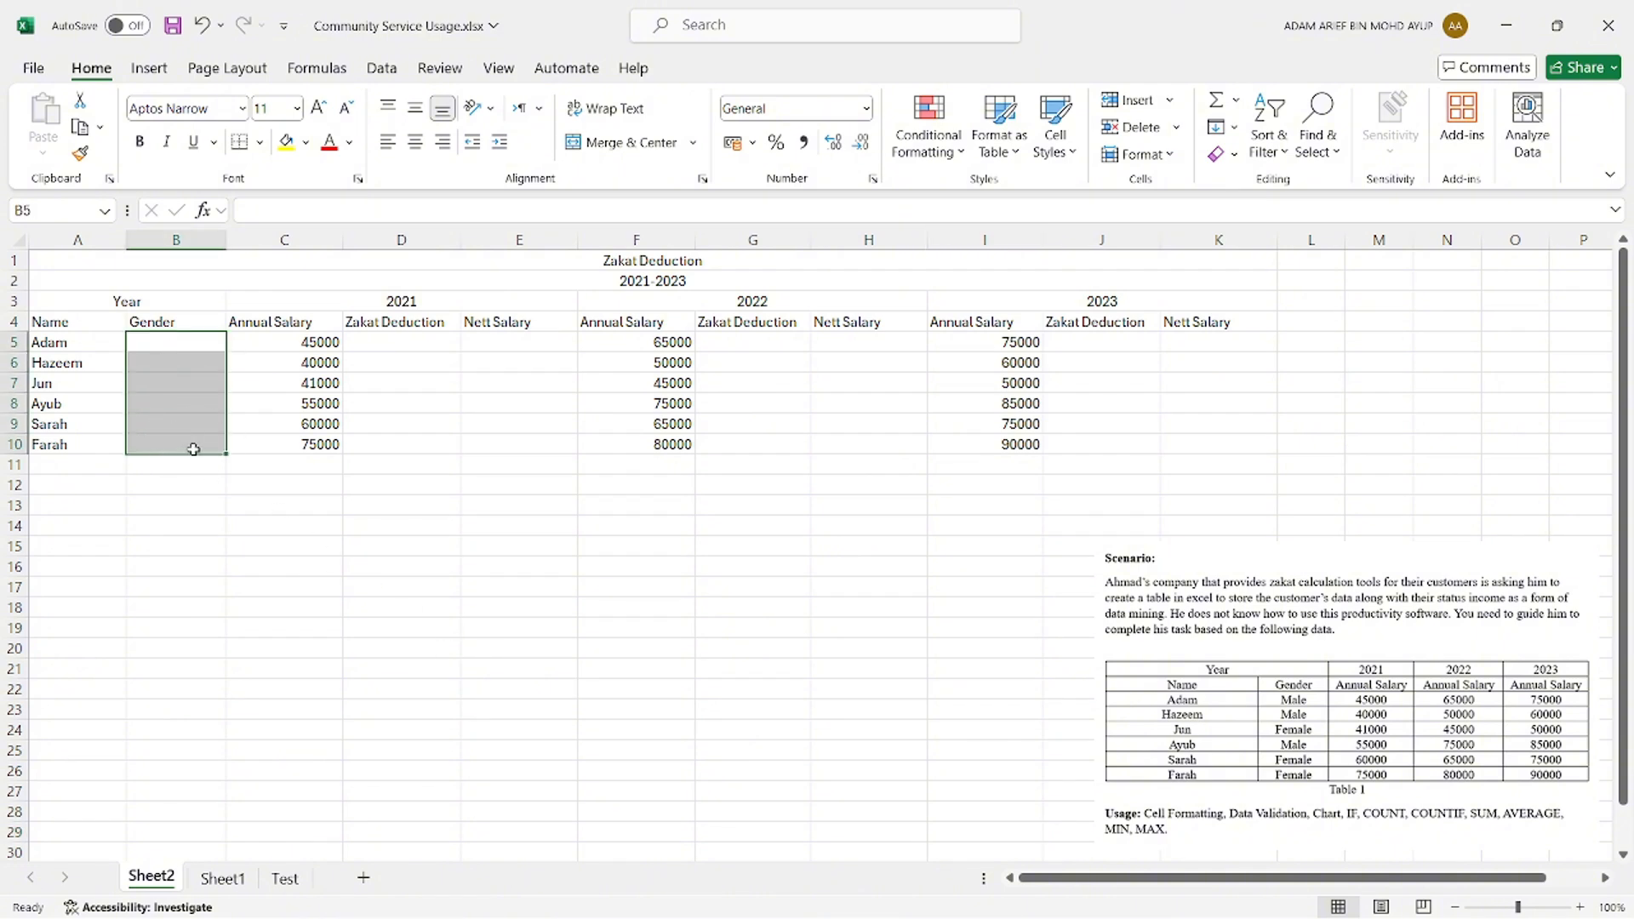
left_click(380, 69)
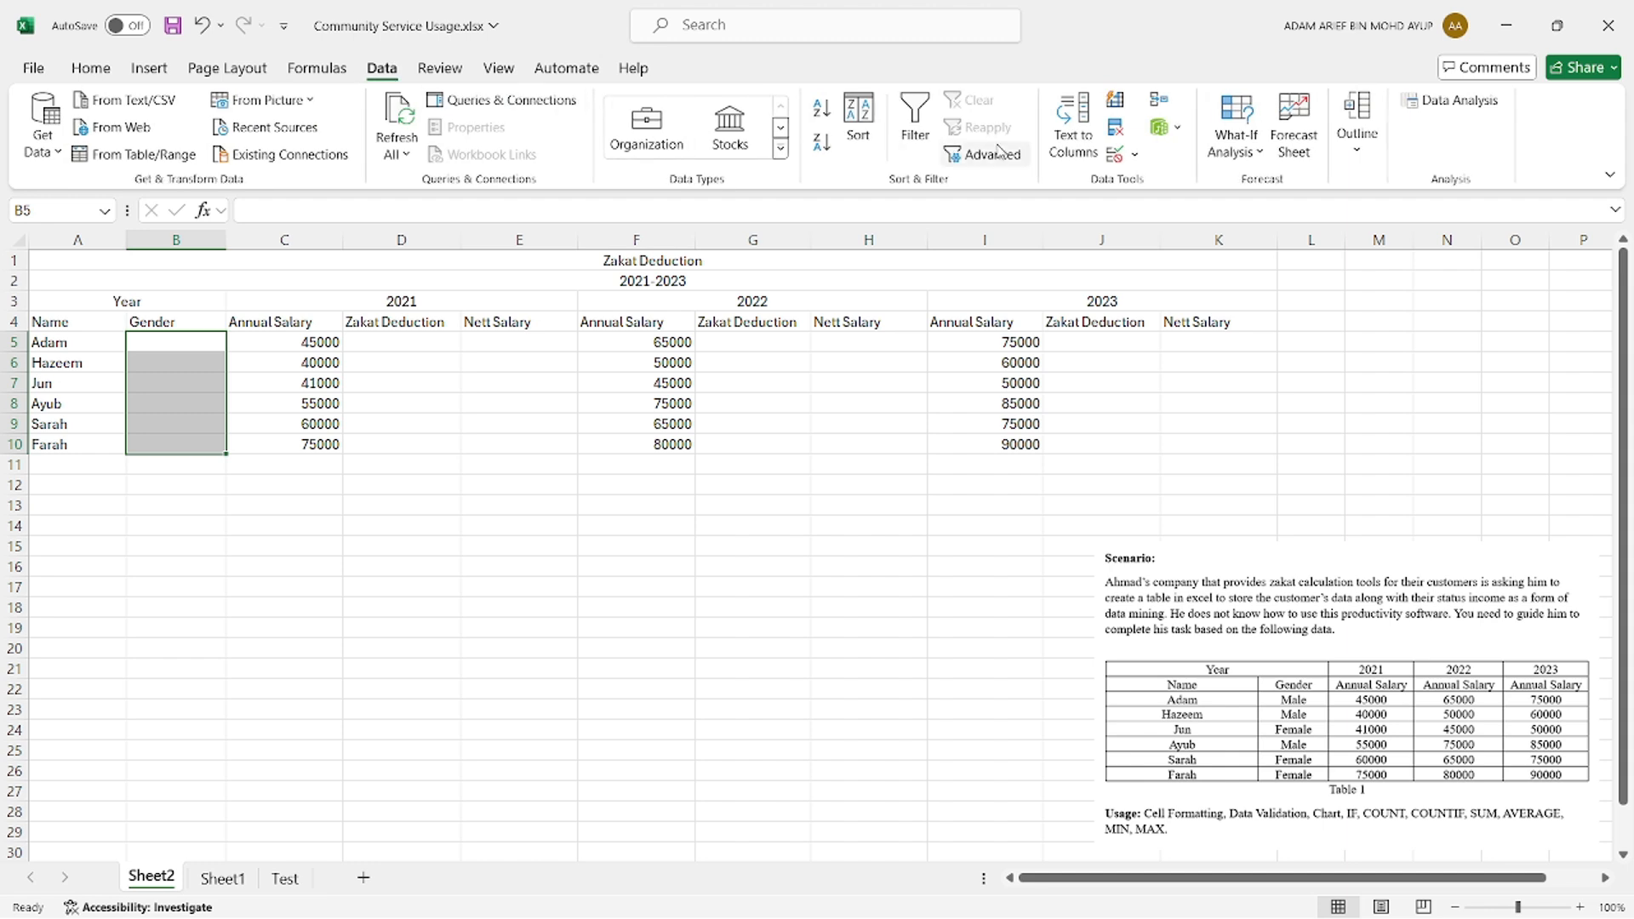
left_click(1115, 155)
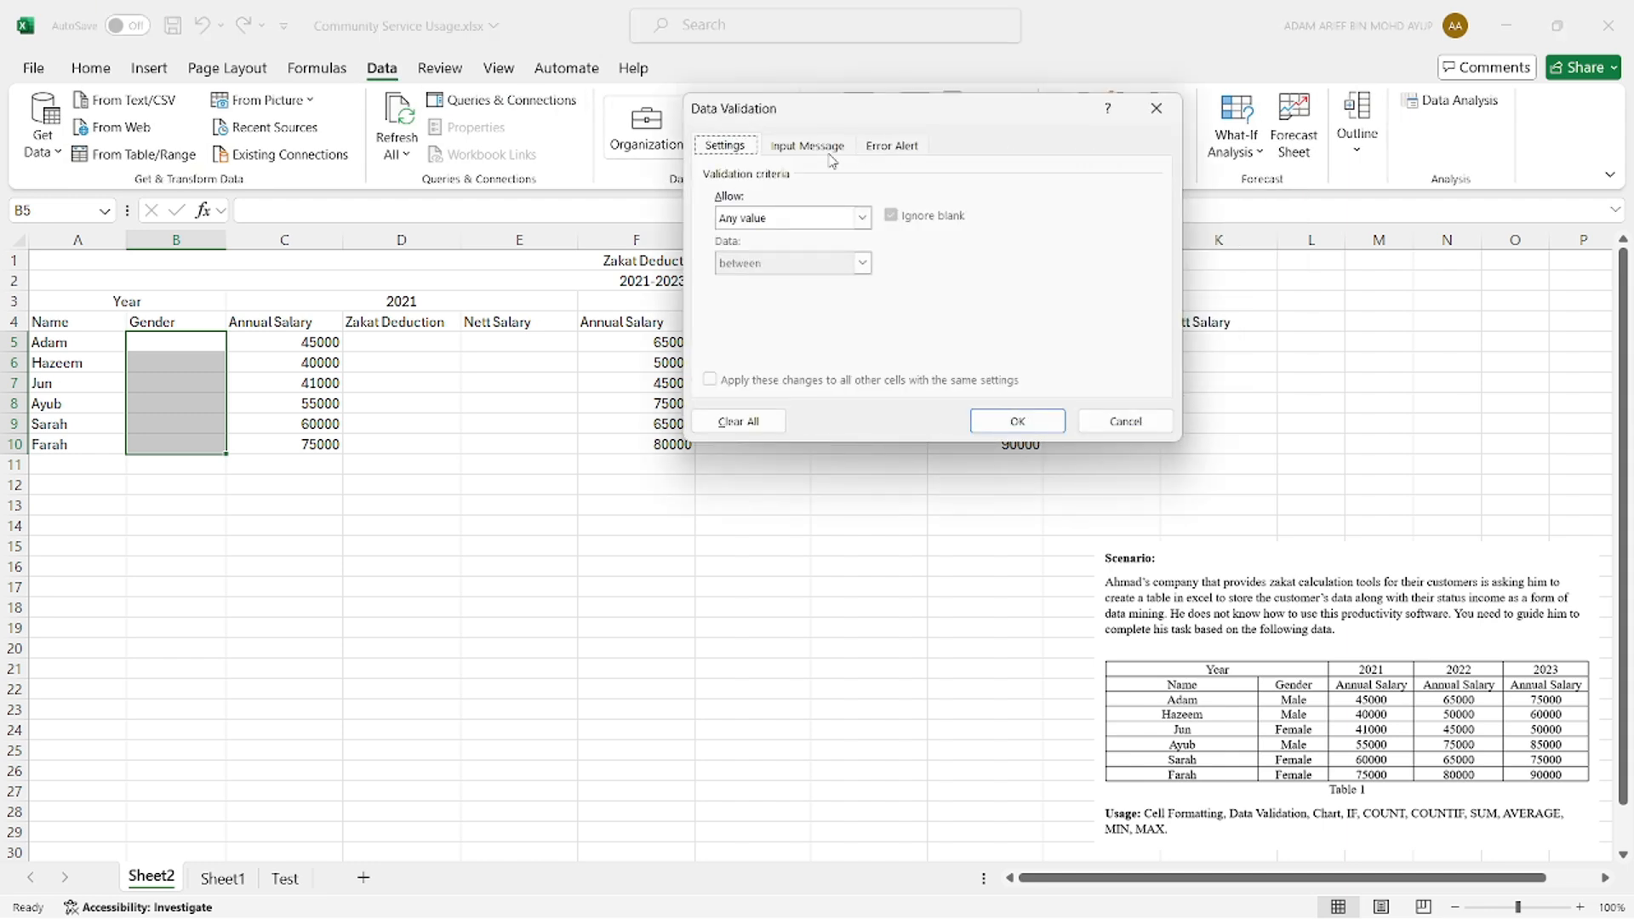
left_click(756, 218)
left_click(738, 281)
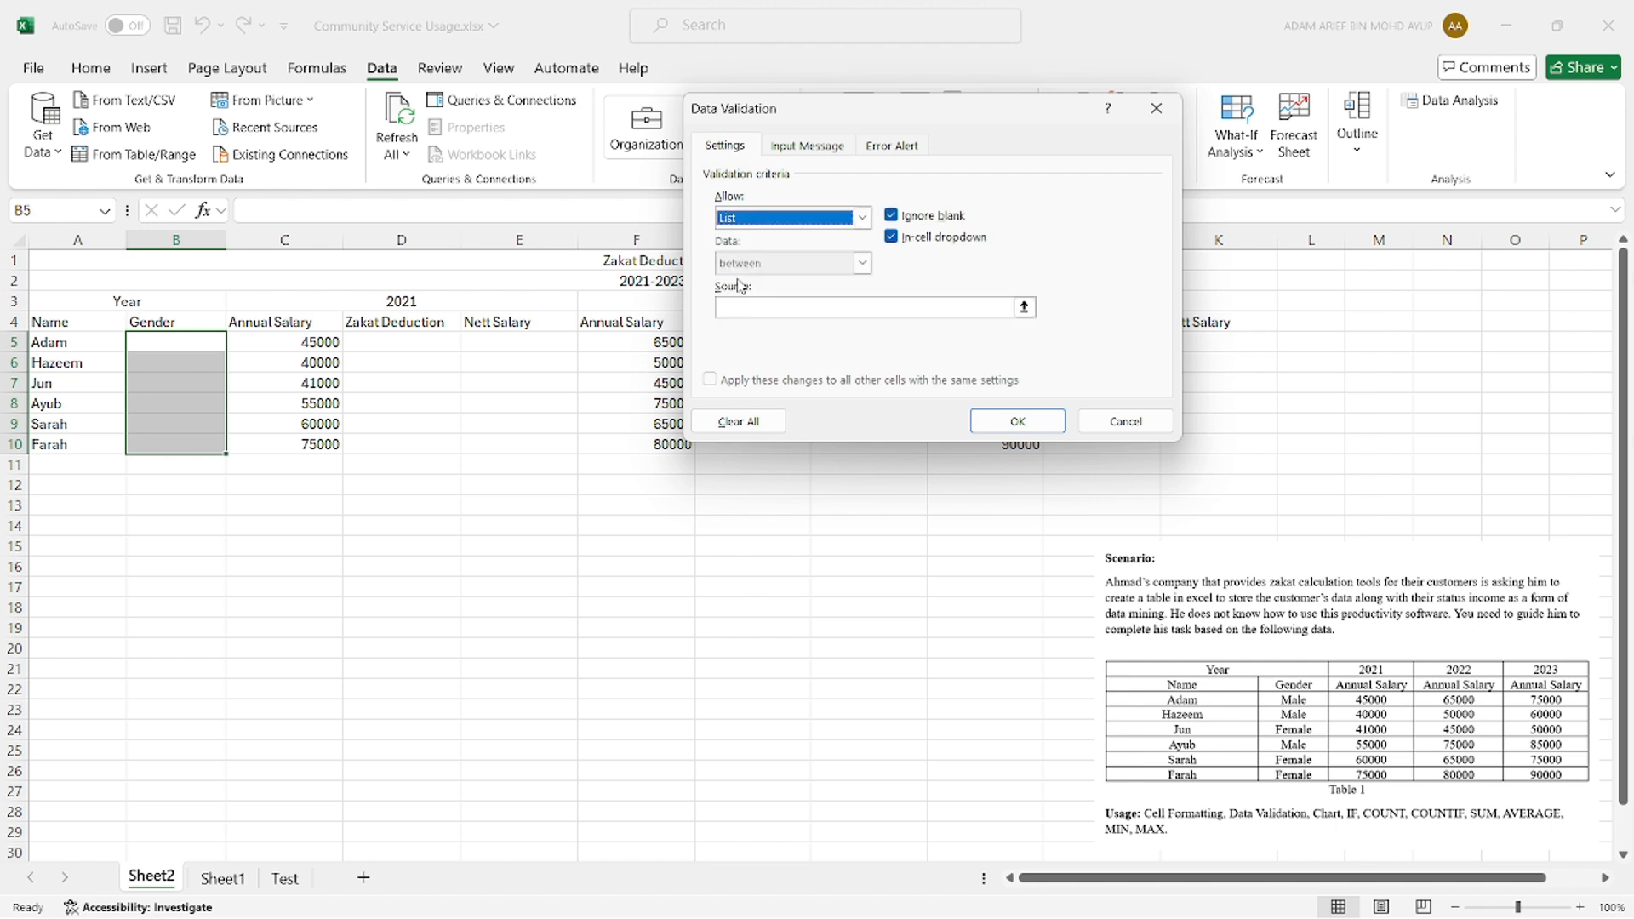
left_click(784, 306)
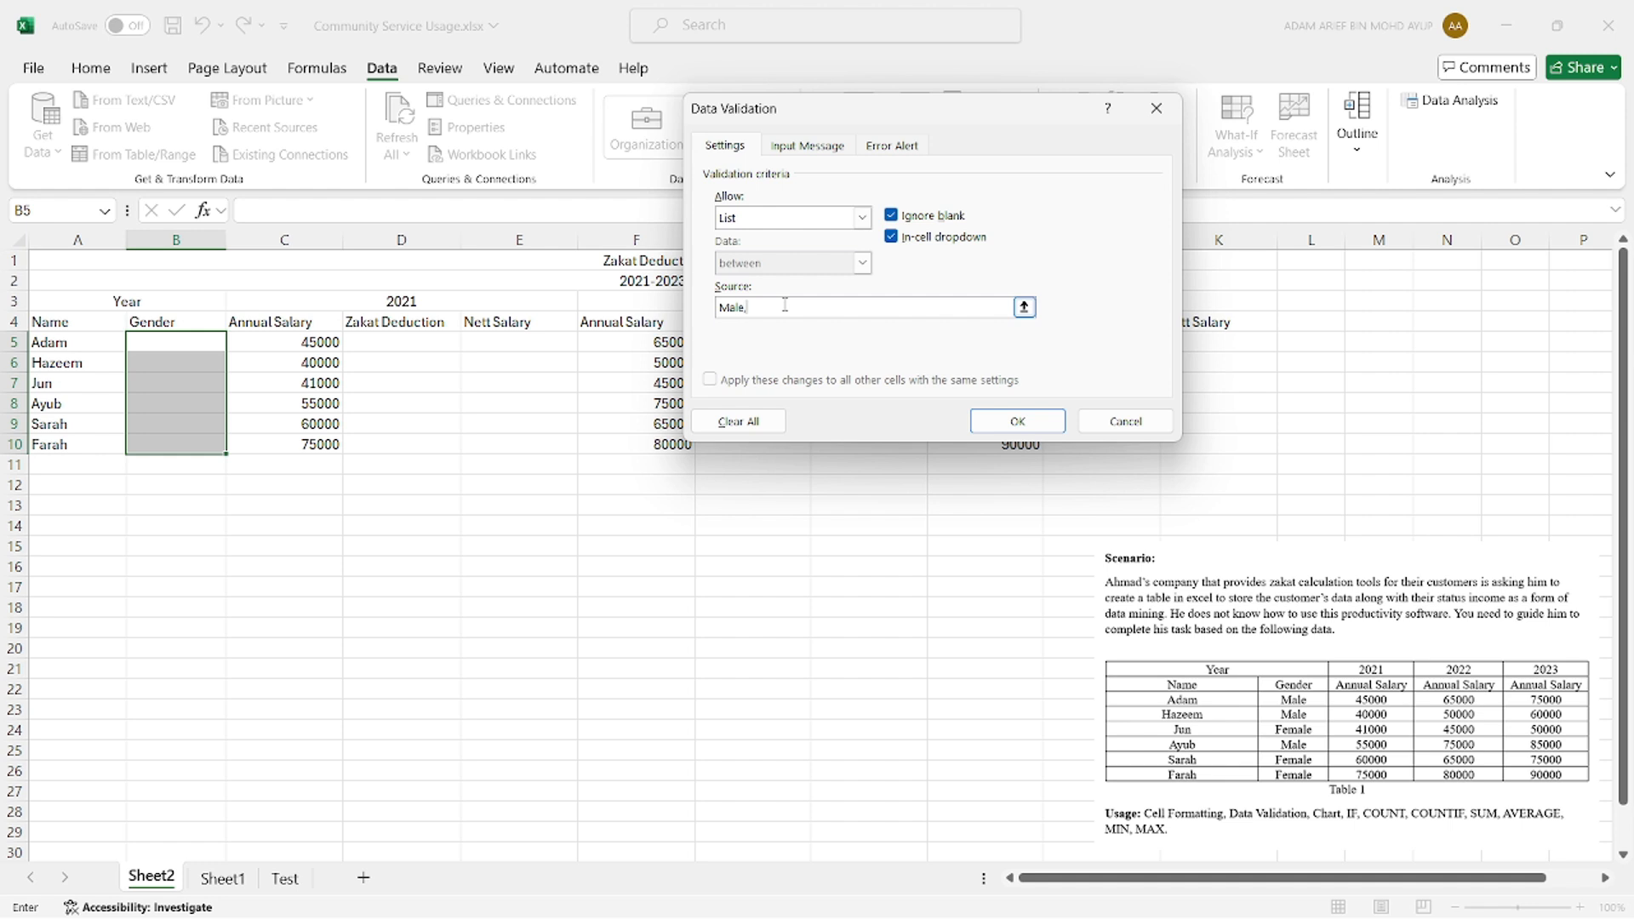
key("Return")
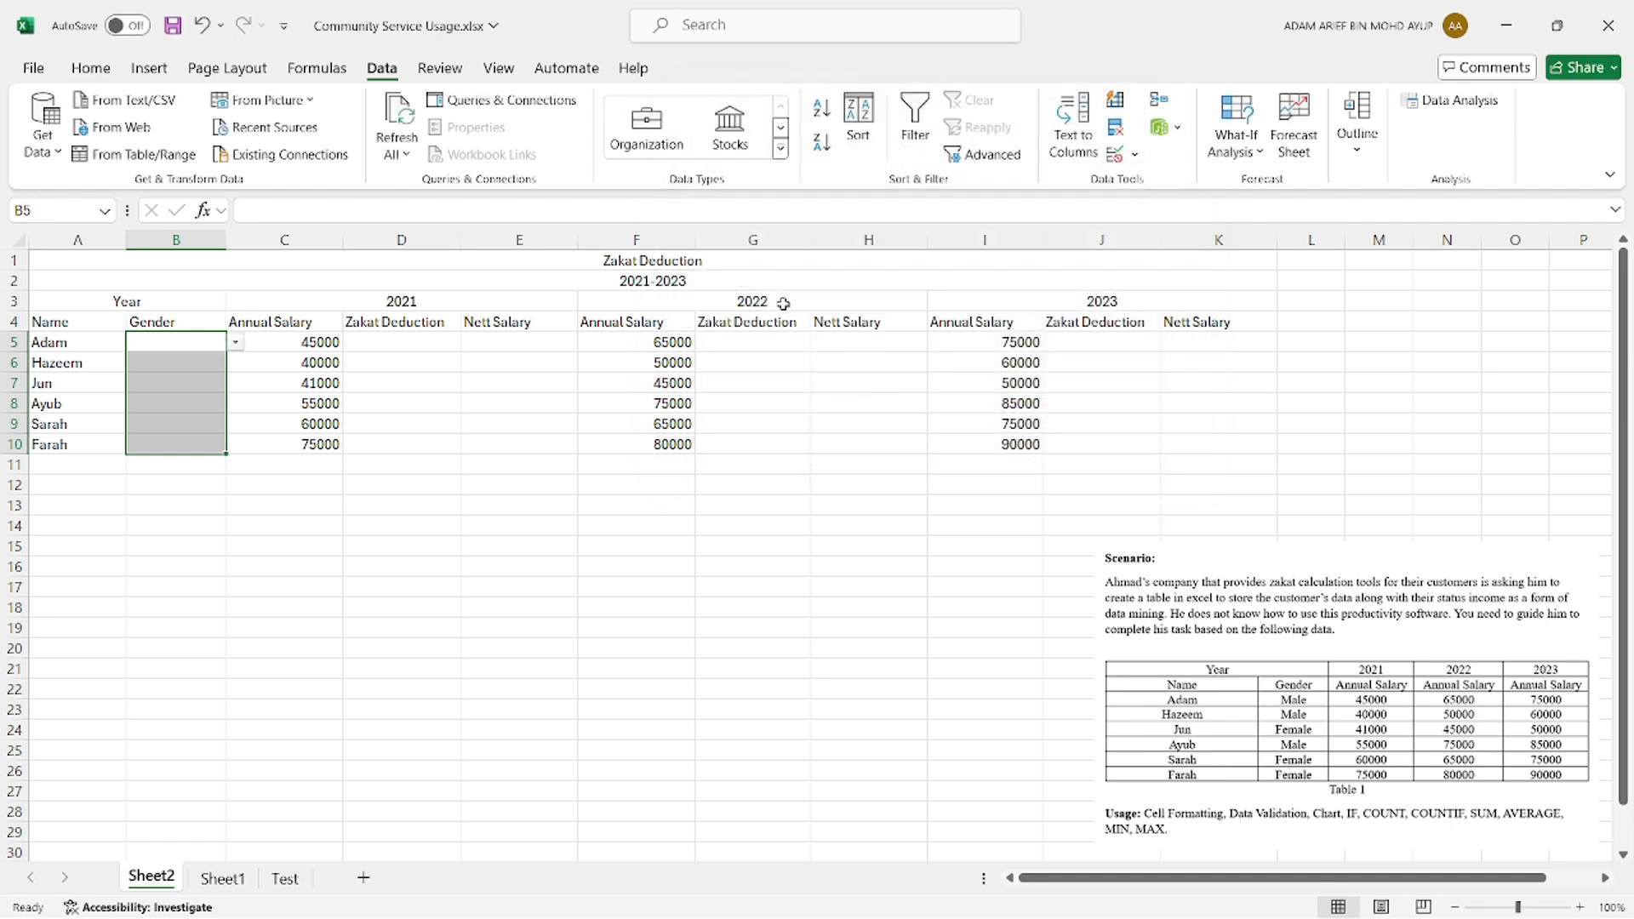
Step: Choose Male for B5 and B6 and Female for B7 from the Gender dropdown lists
left_click(235, 342)
left_click(189, 364)
left_click(189, 366)
left_click(235, 362)
left_click(199, 382)
left_click(199, 383)
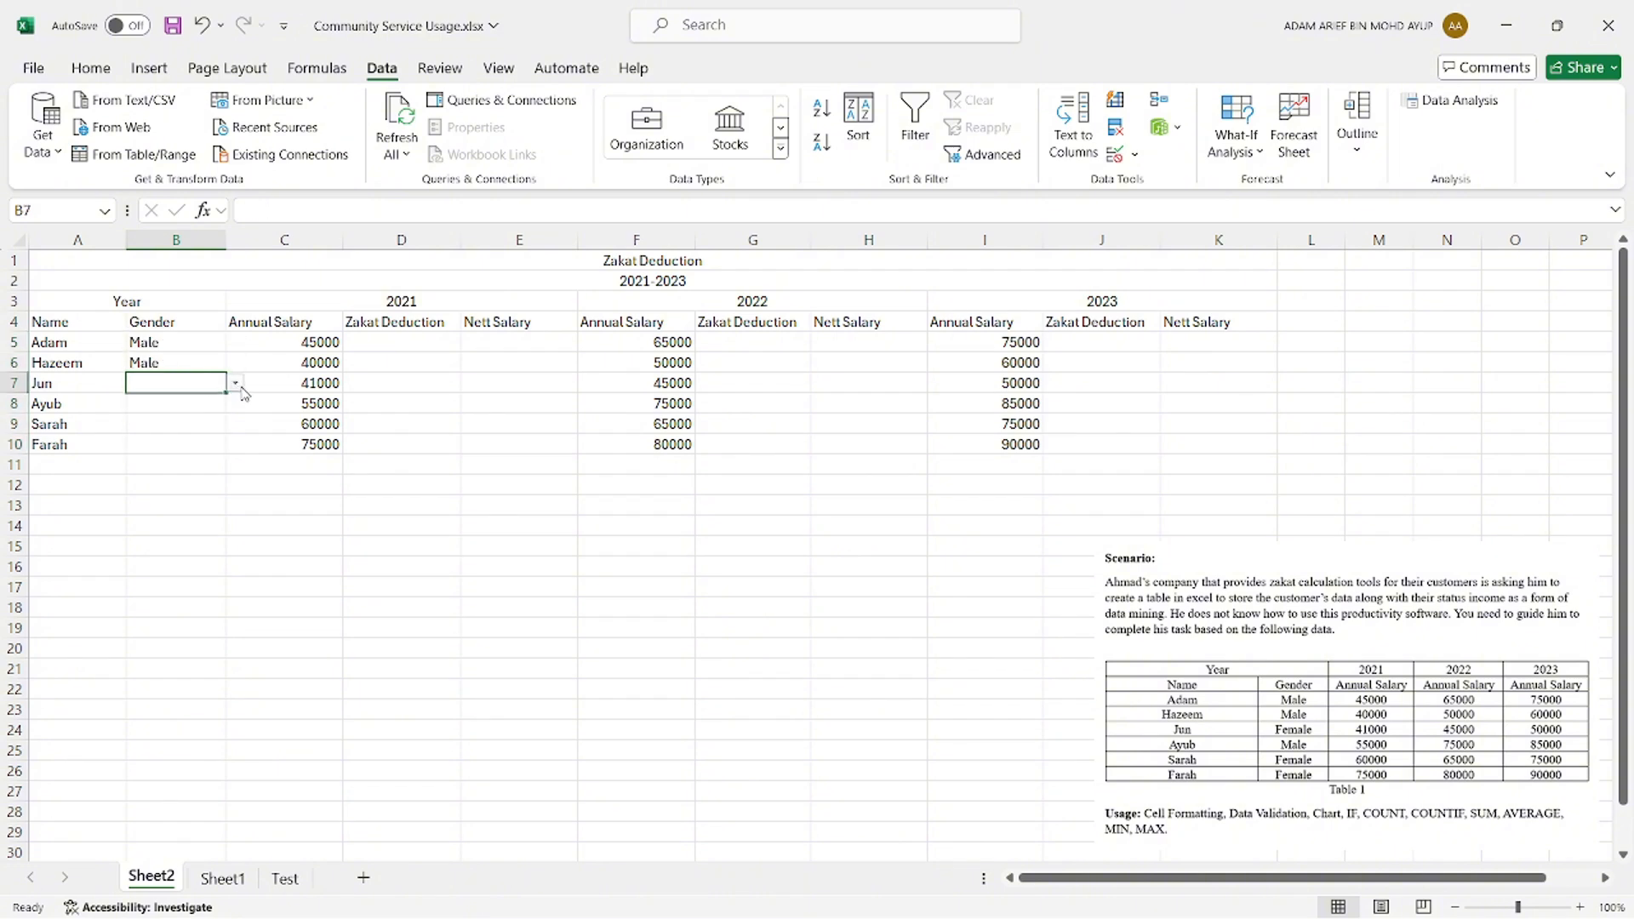
left_click(235, 383)
left_click(196, 421)
Step: Choose Male for B8 and Female for B9 and B10 from the Gender dropdown lists
left_click(217, 403)
left_click(235, 404)
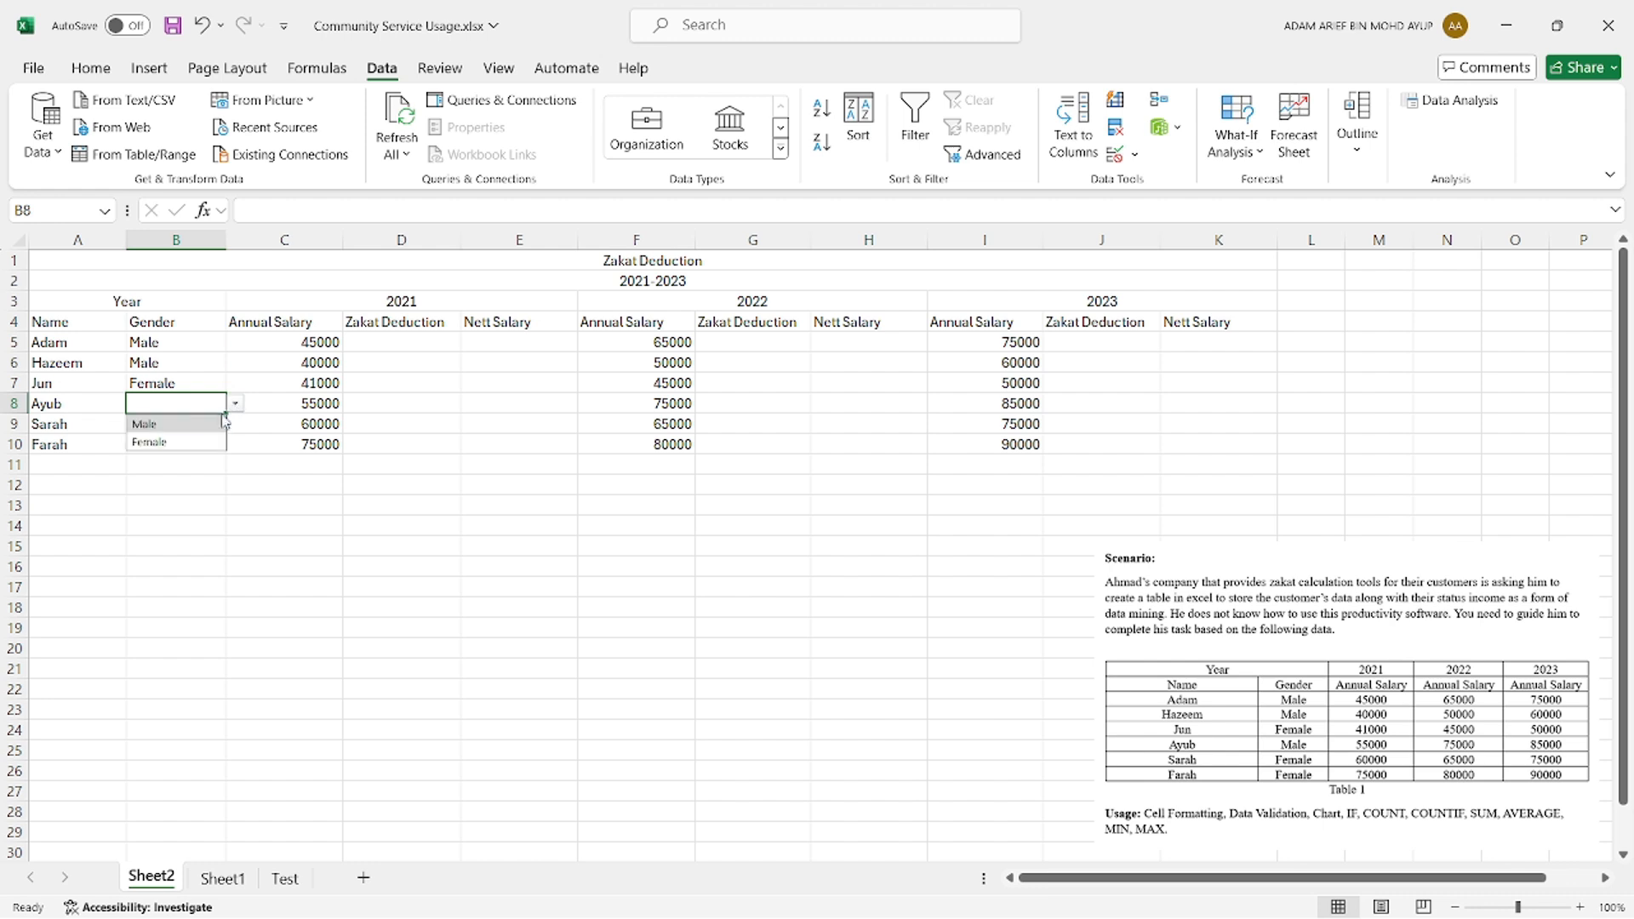
left_click(223, 423)
left_click(198, 423)
left_click(235, 424)
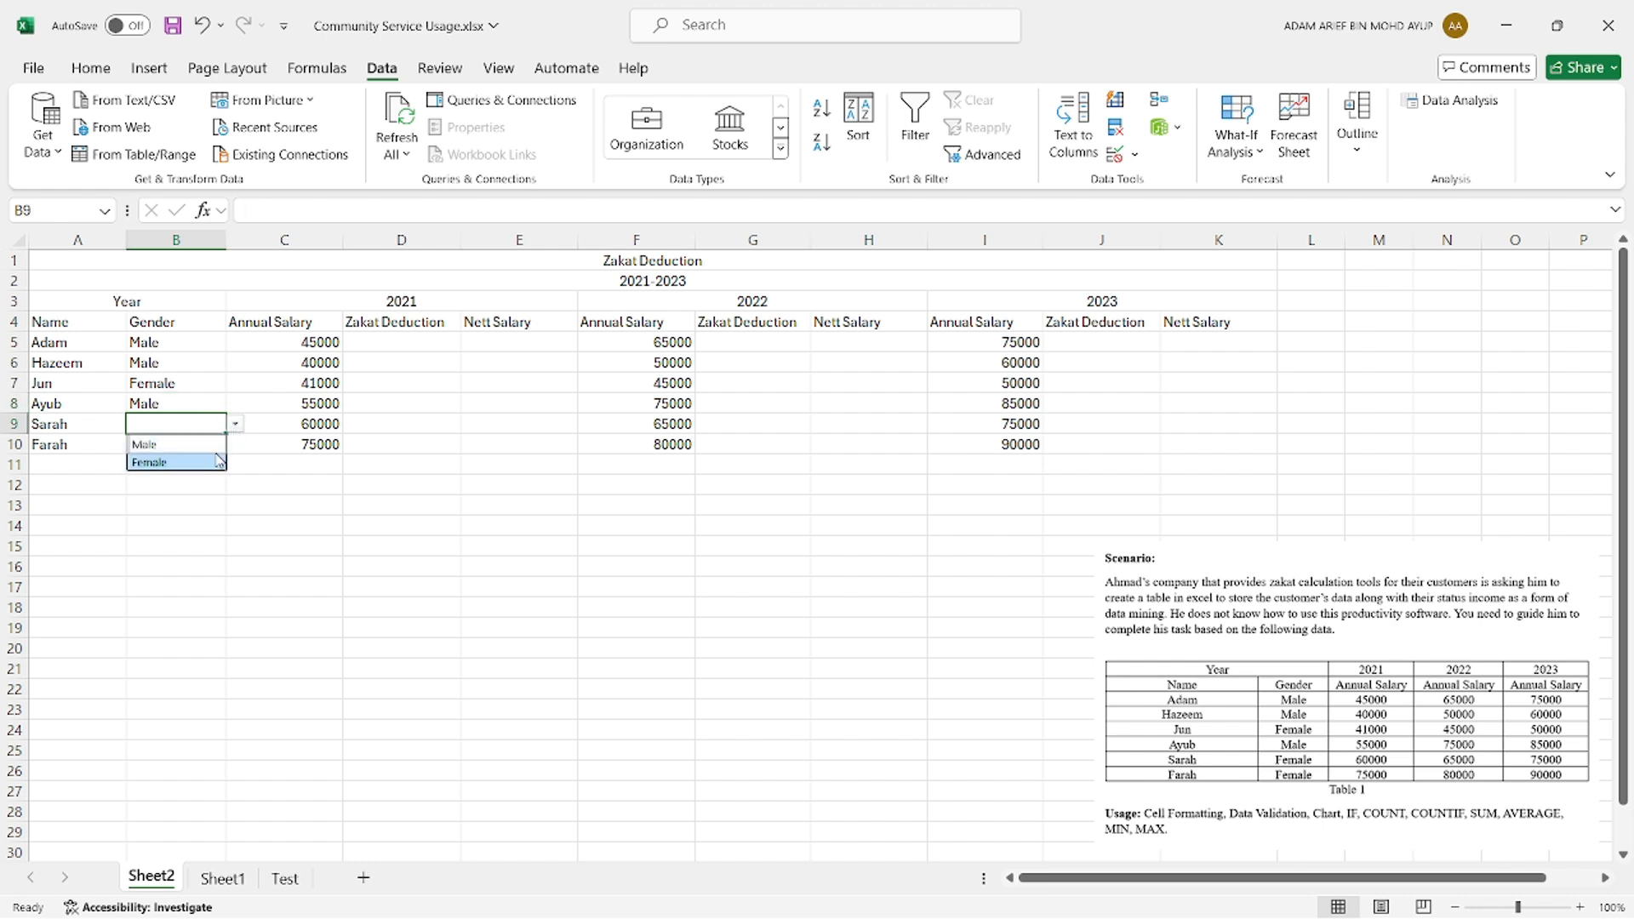
left_click(218, 460)
left_click(212, 444)
left_click(235, 444)
left_click(204, 482)
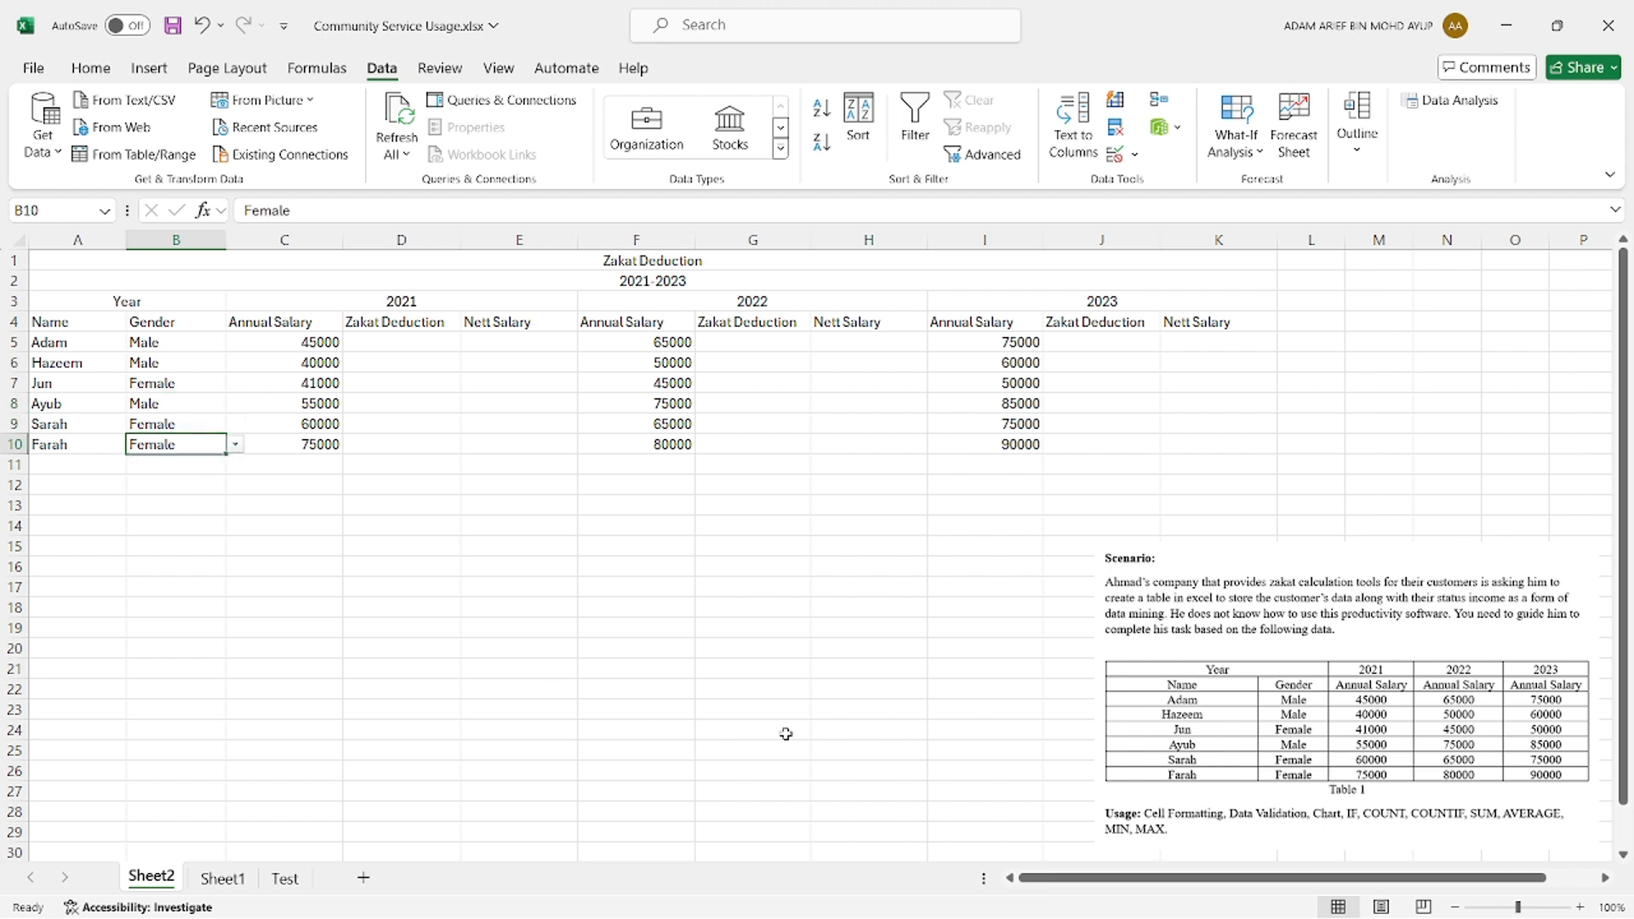
left_click(548, 743)
left_click(765, 627)
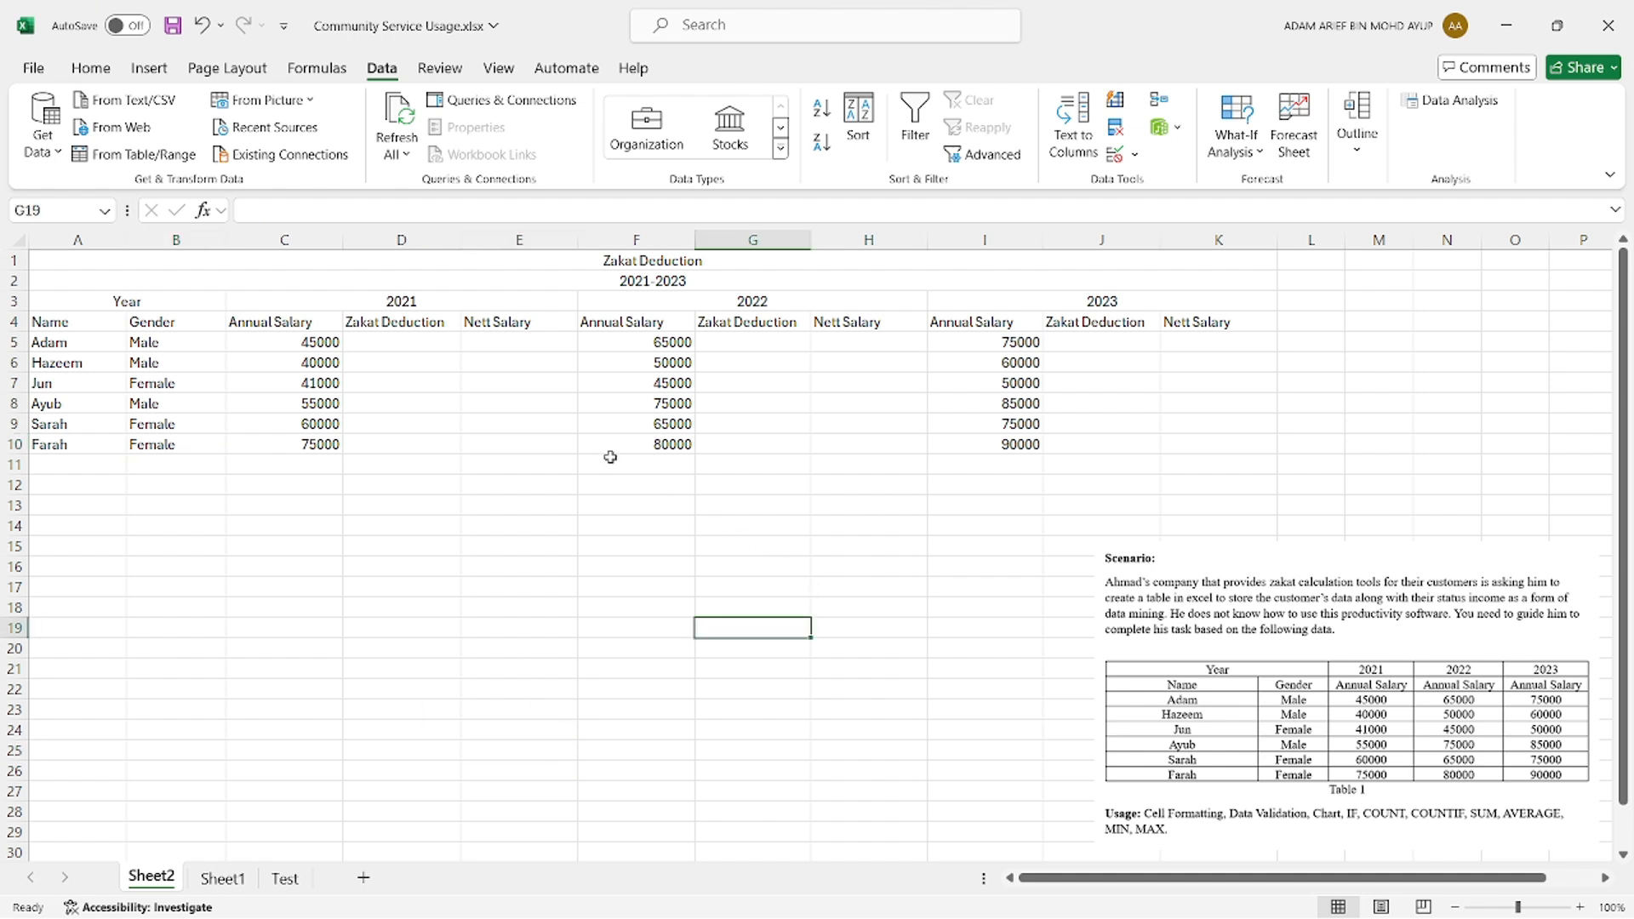
Step: Enter the 2021 zakat deduction formula =2.5%*C5 in D5
left_click(389, 344)
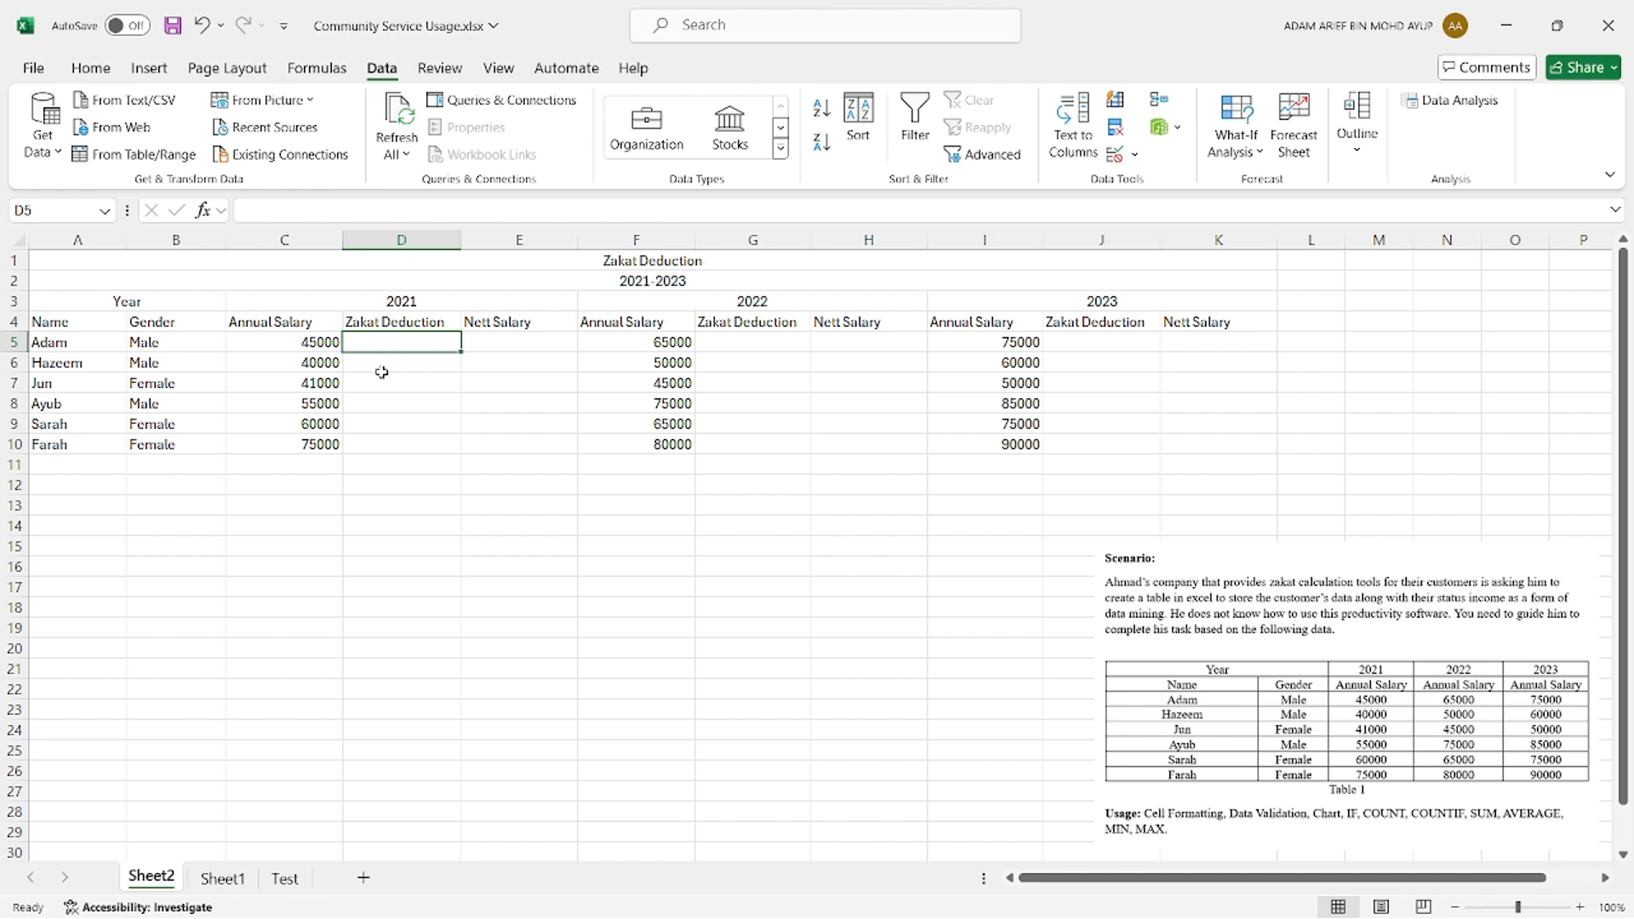
type("=2.5%*")
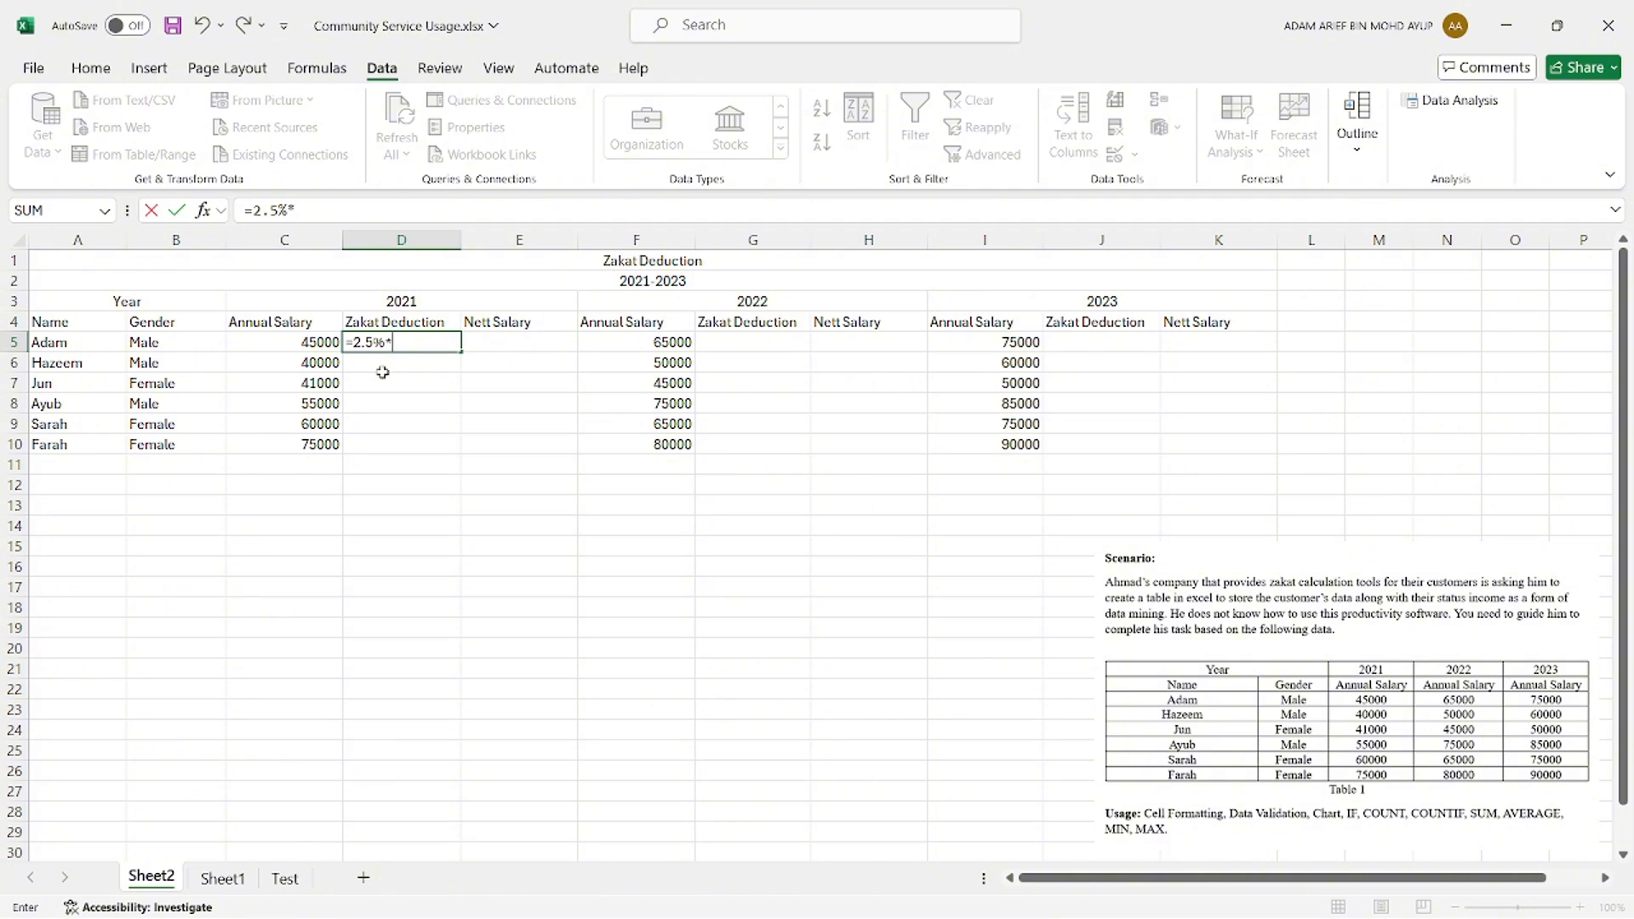
left_click(307, 341)
key("Return")
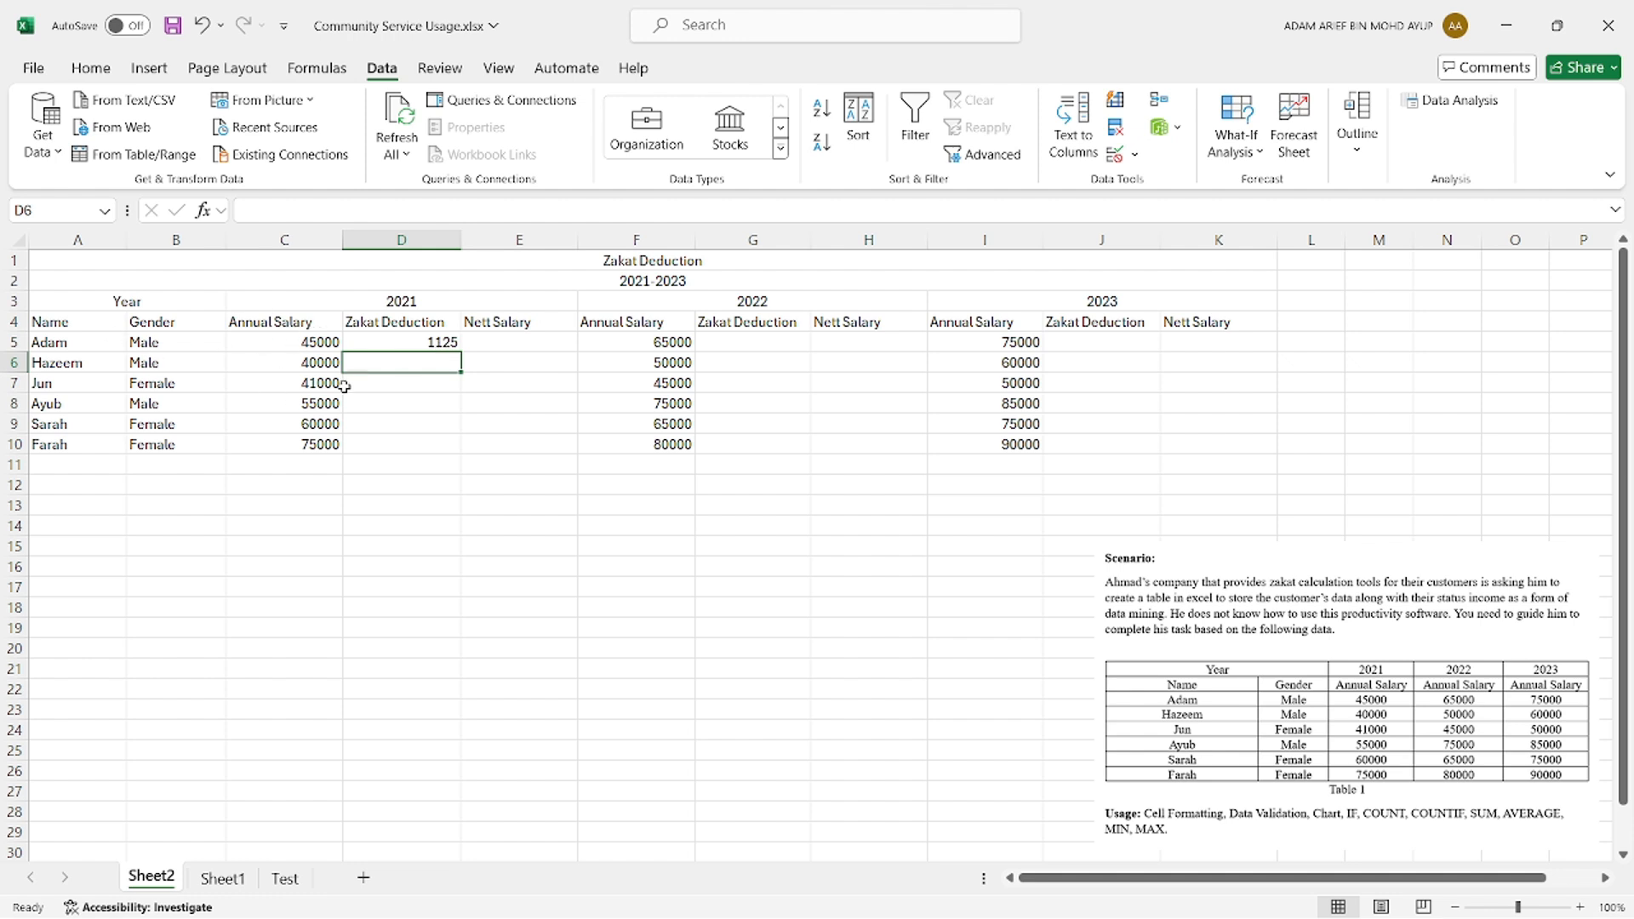
Step: Fill the zakat deduction formula from D5 down to D10
left_click(427, 342)
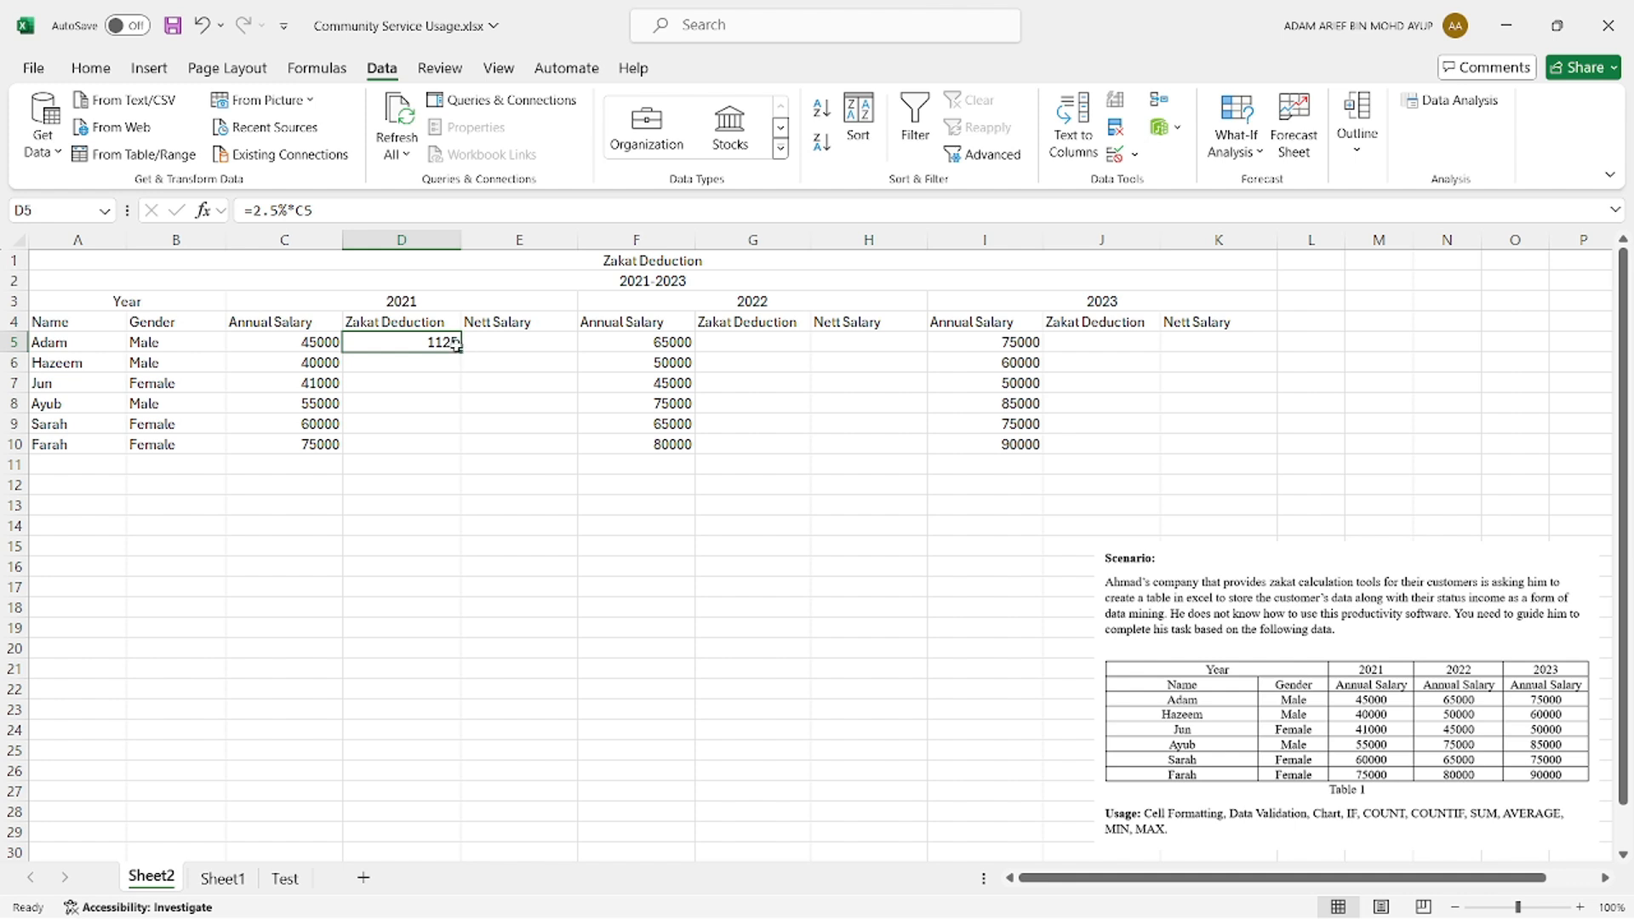
left_click_drag(462, 351, 411, 459)
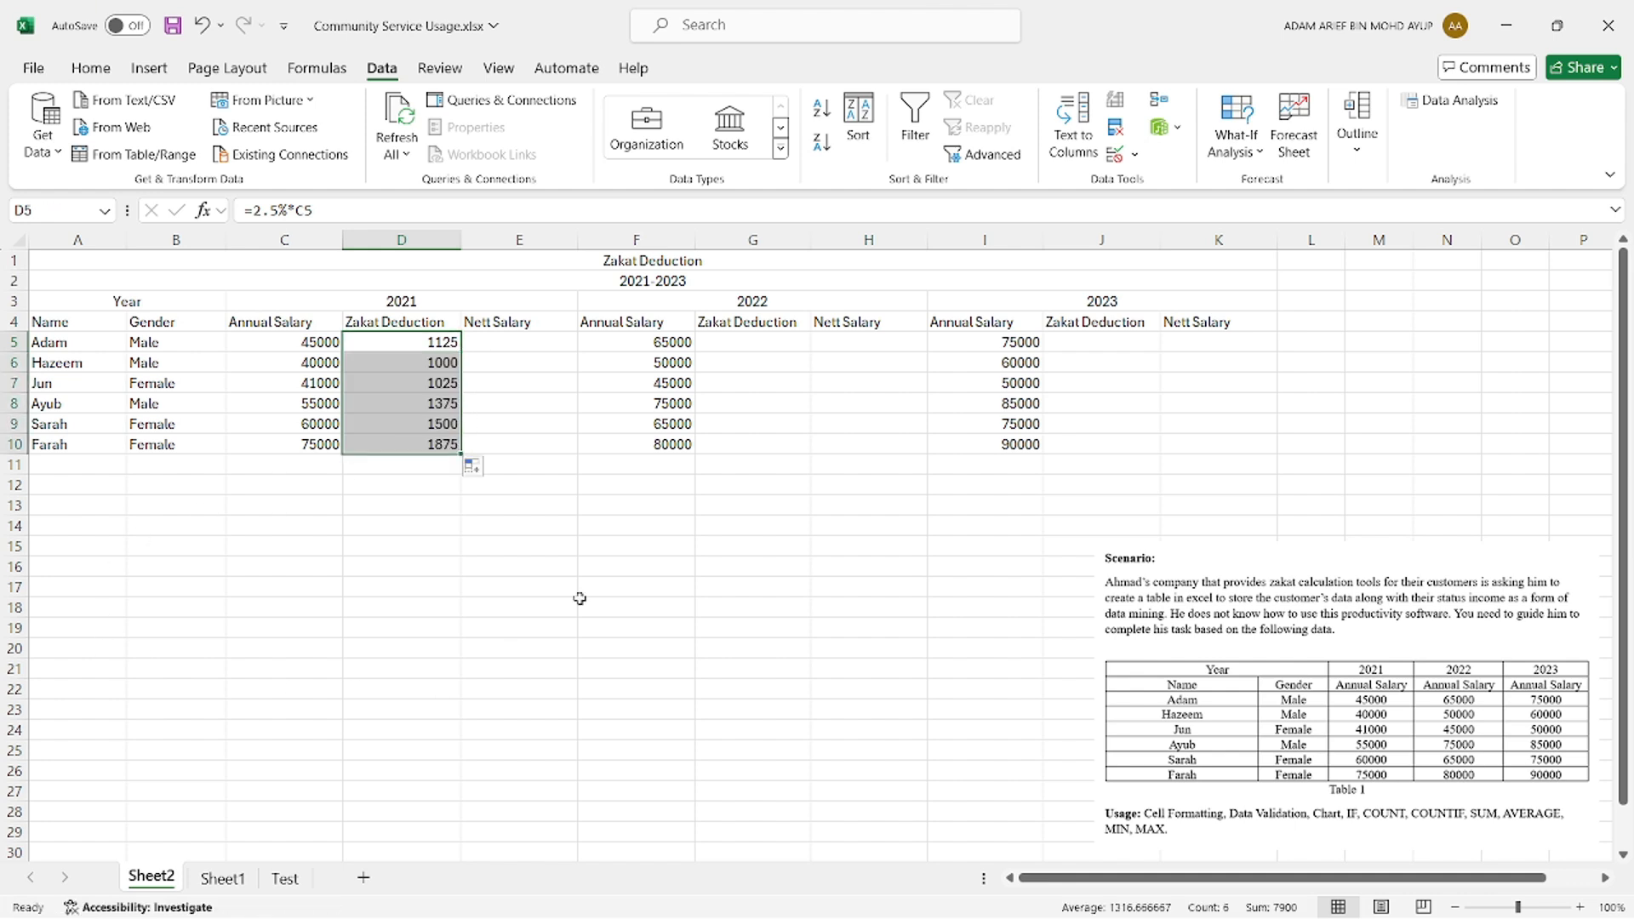
left_click(510, 571)
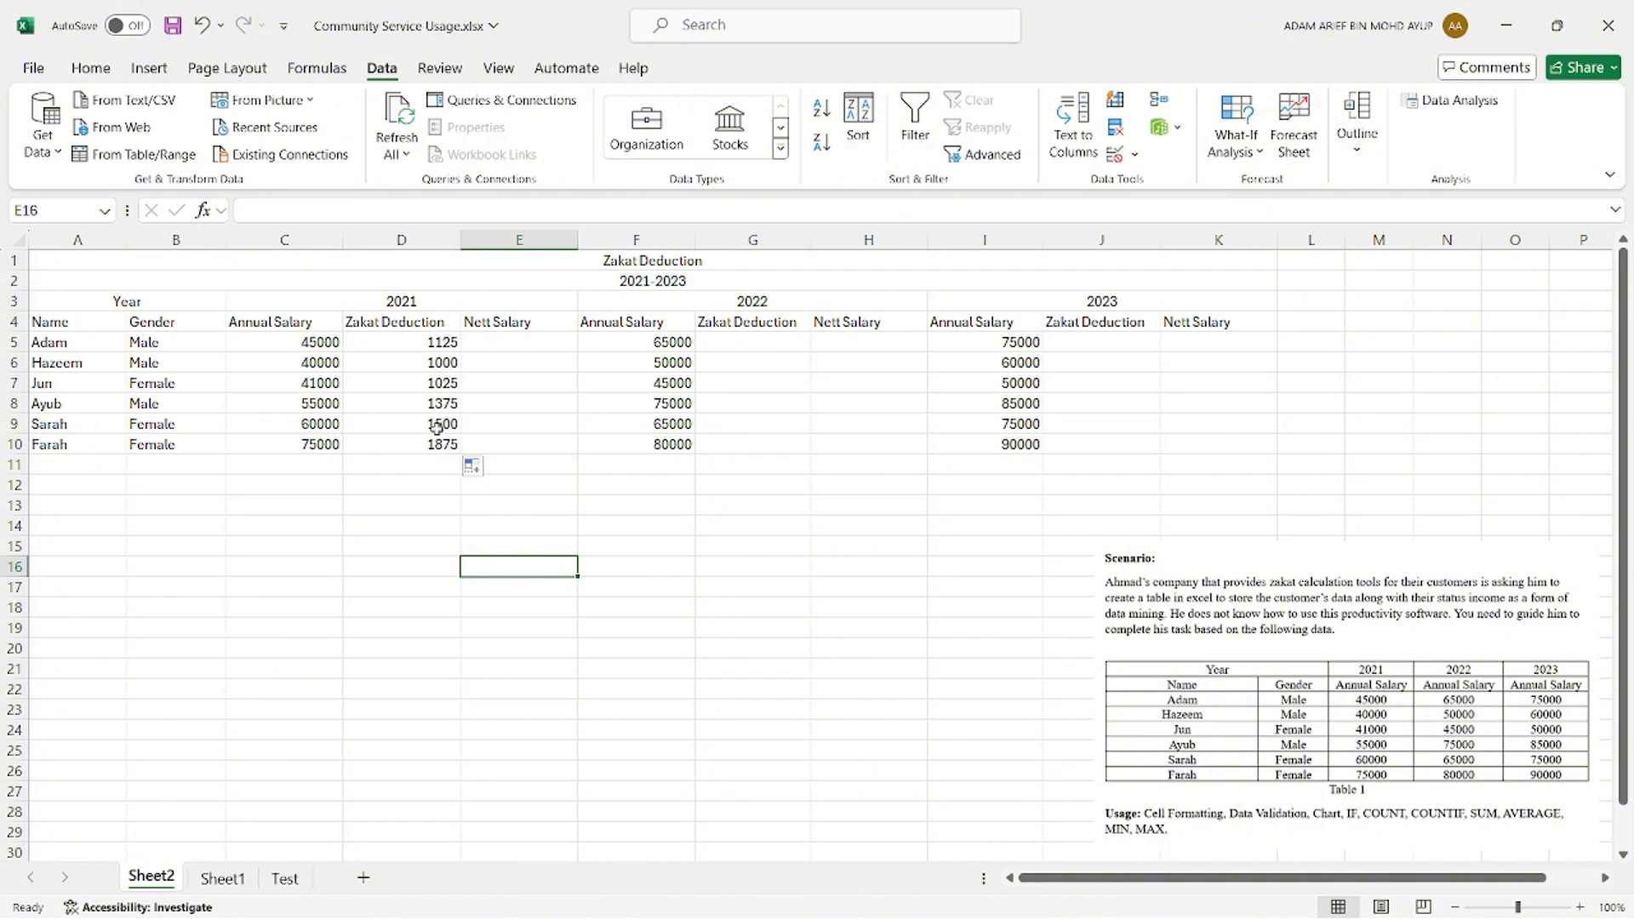
left_click(429, 464)
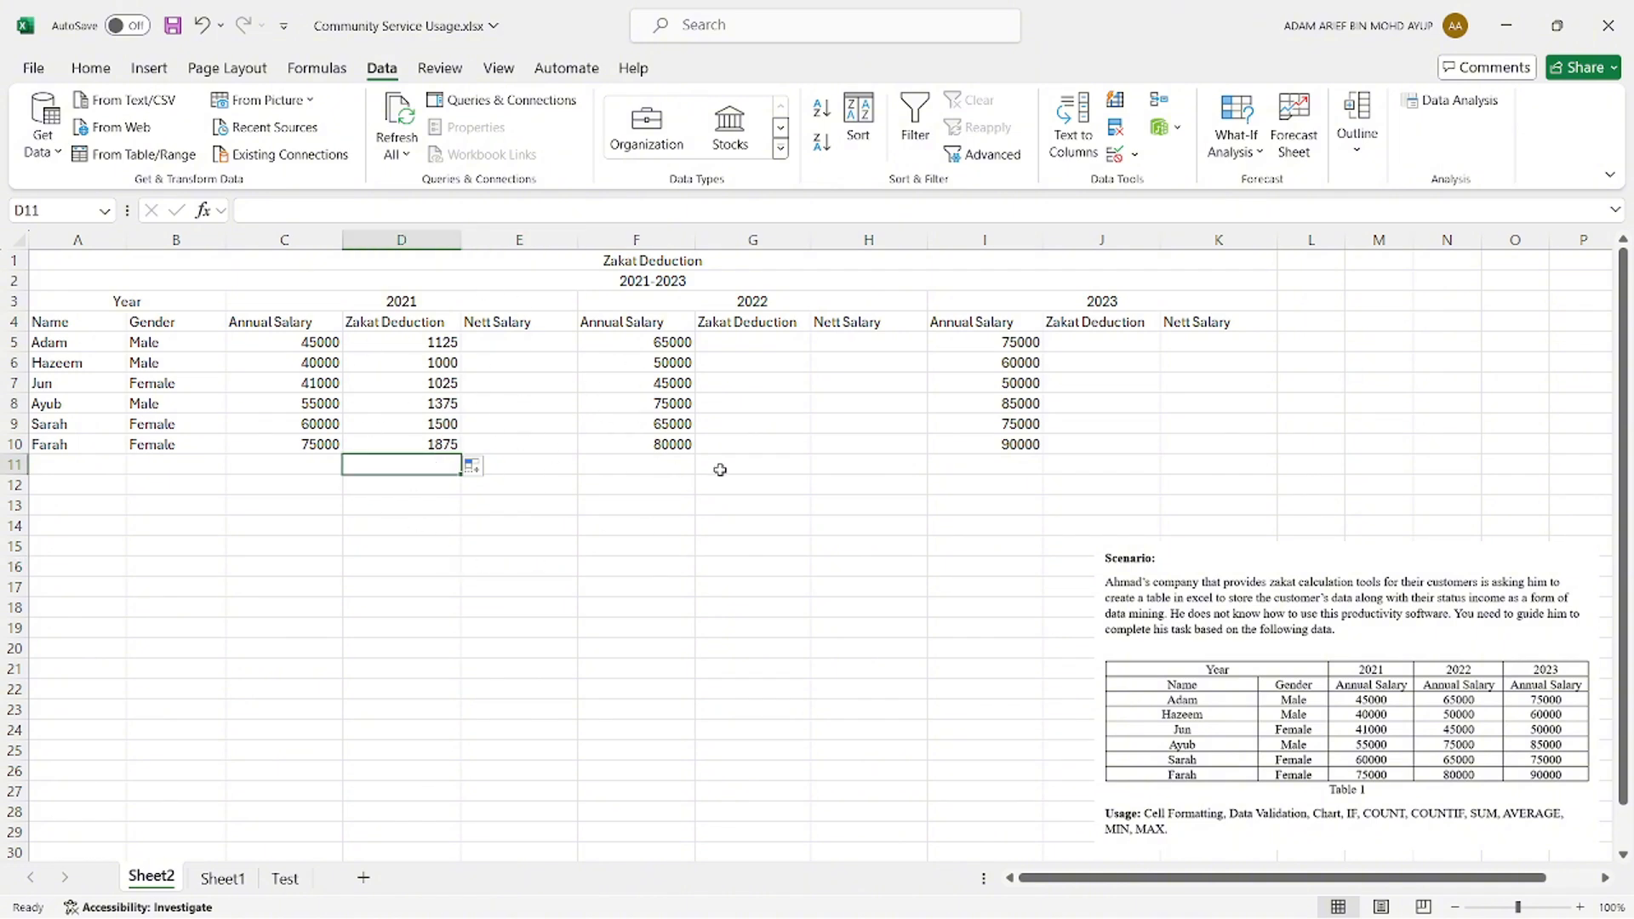
Step: Enter the 2021 nett salary formula =C5-D5 in E5 and fill it down to E10
left_click(495, 345)
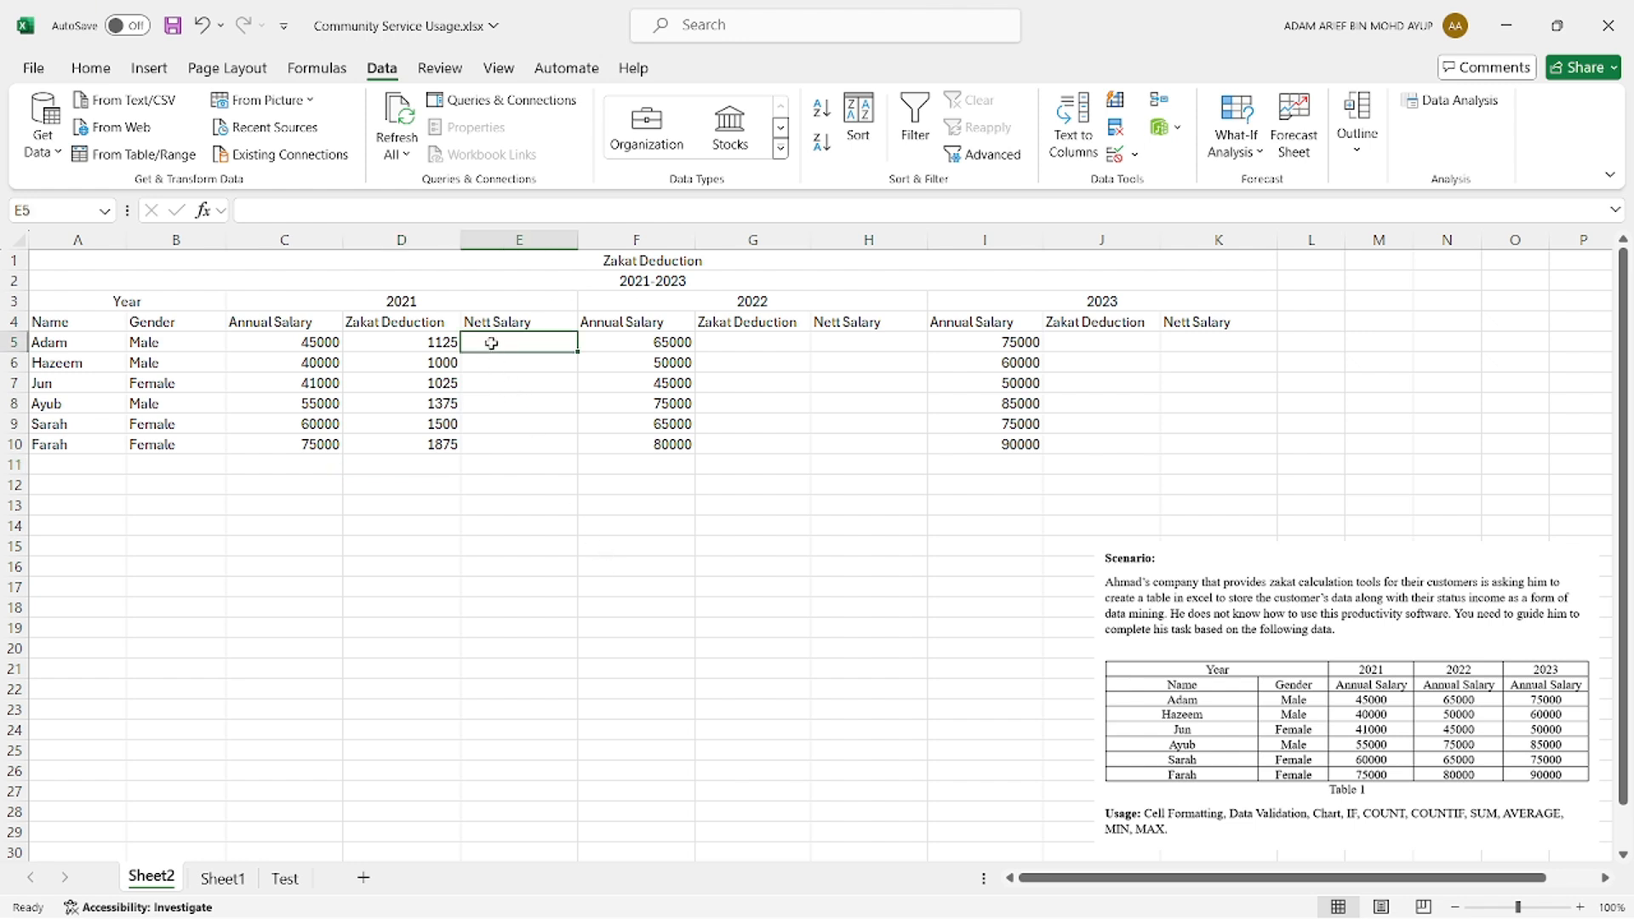
type("=")
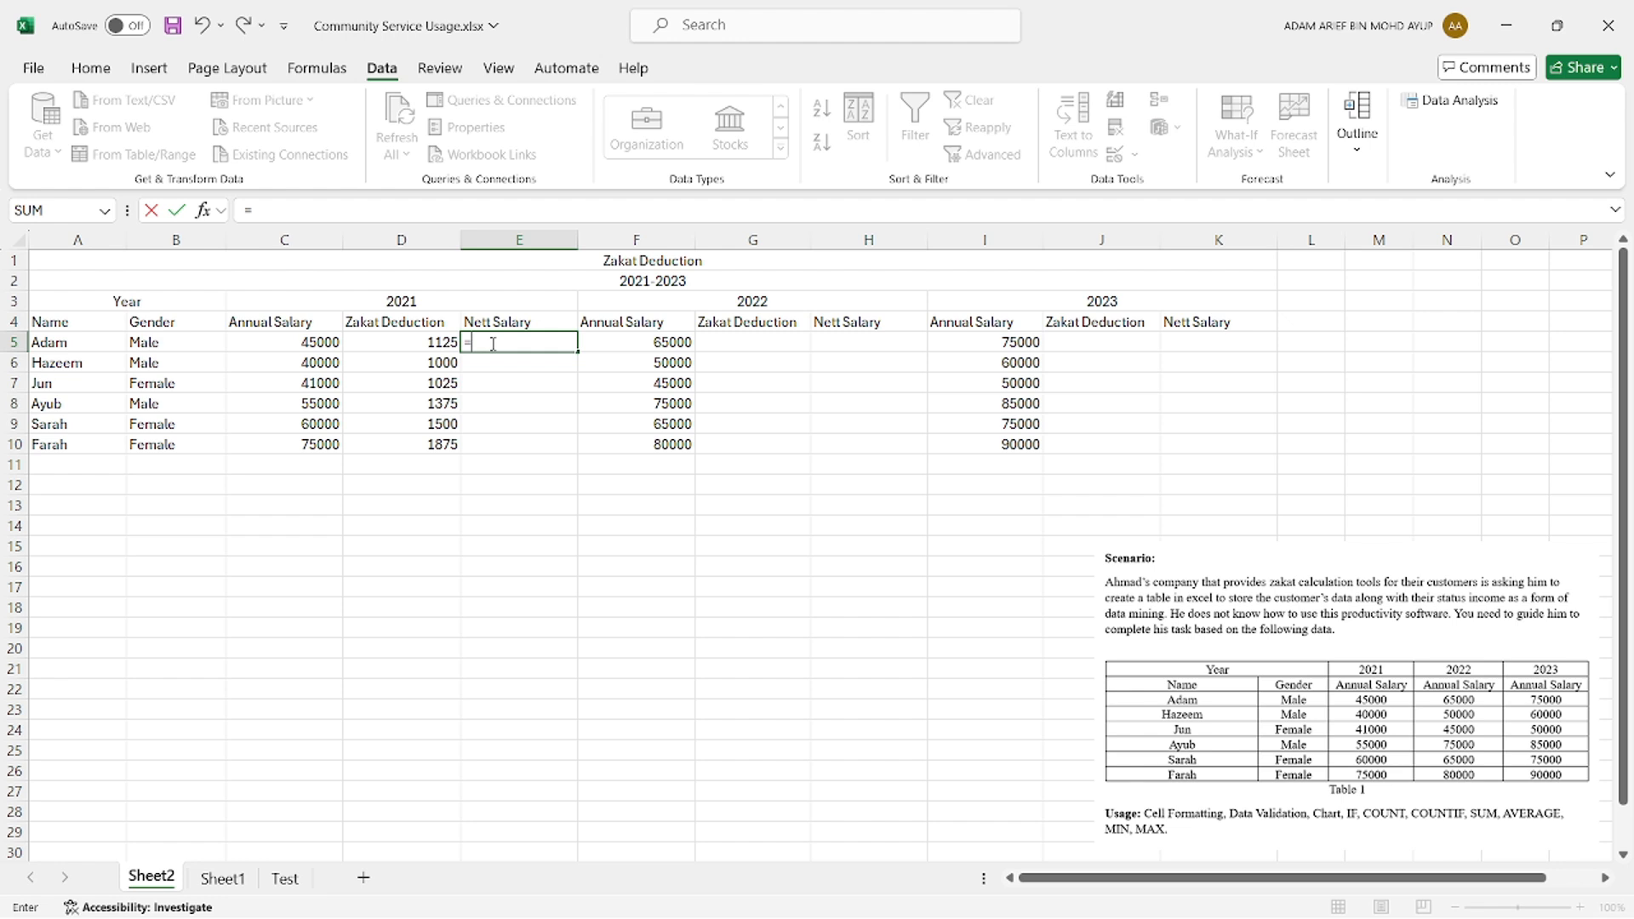
left_click(281, 343)
type("-")
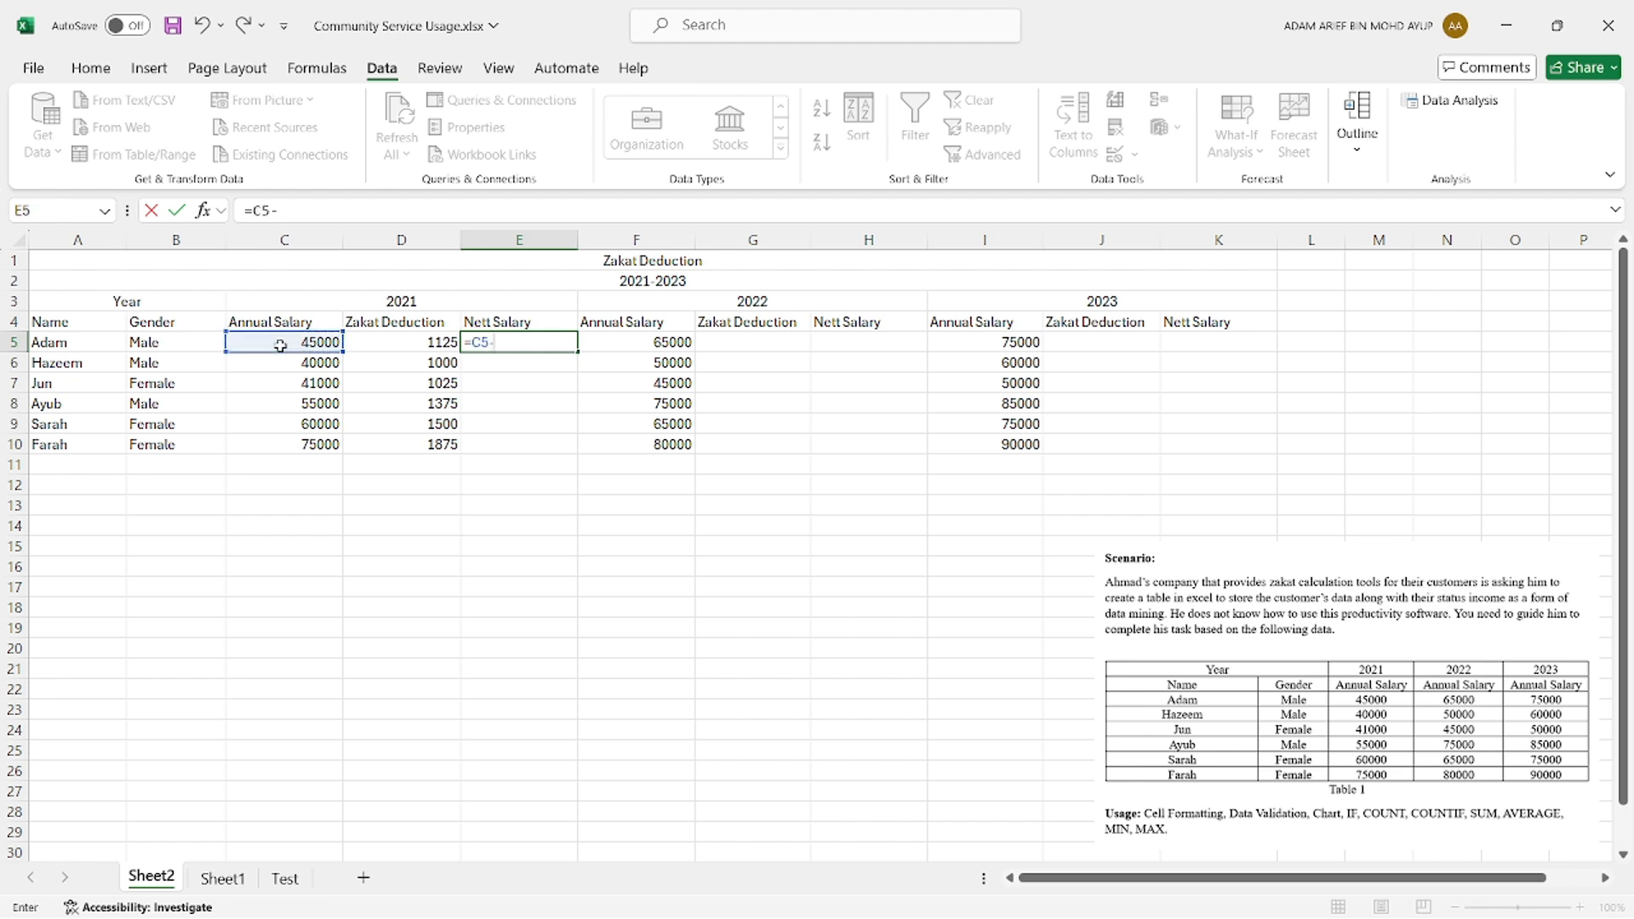
left_click(406, 343)
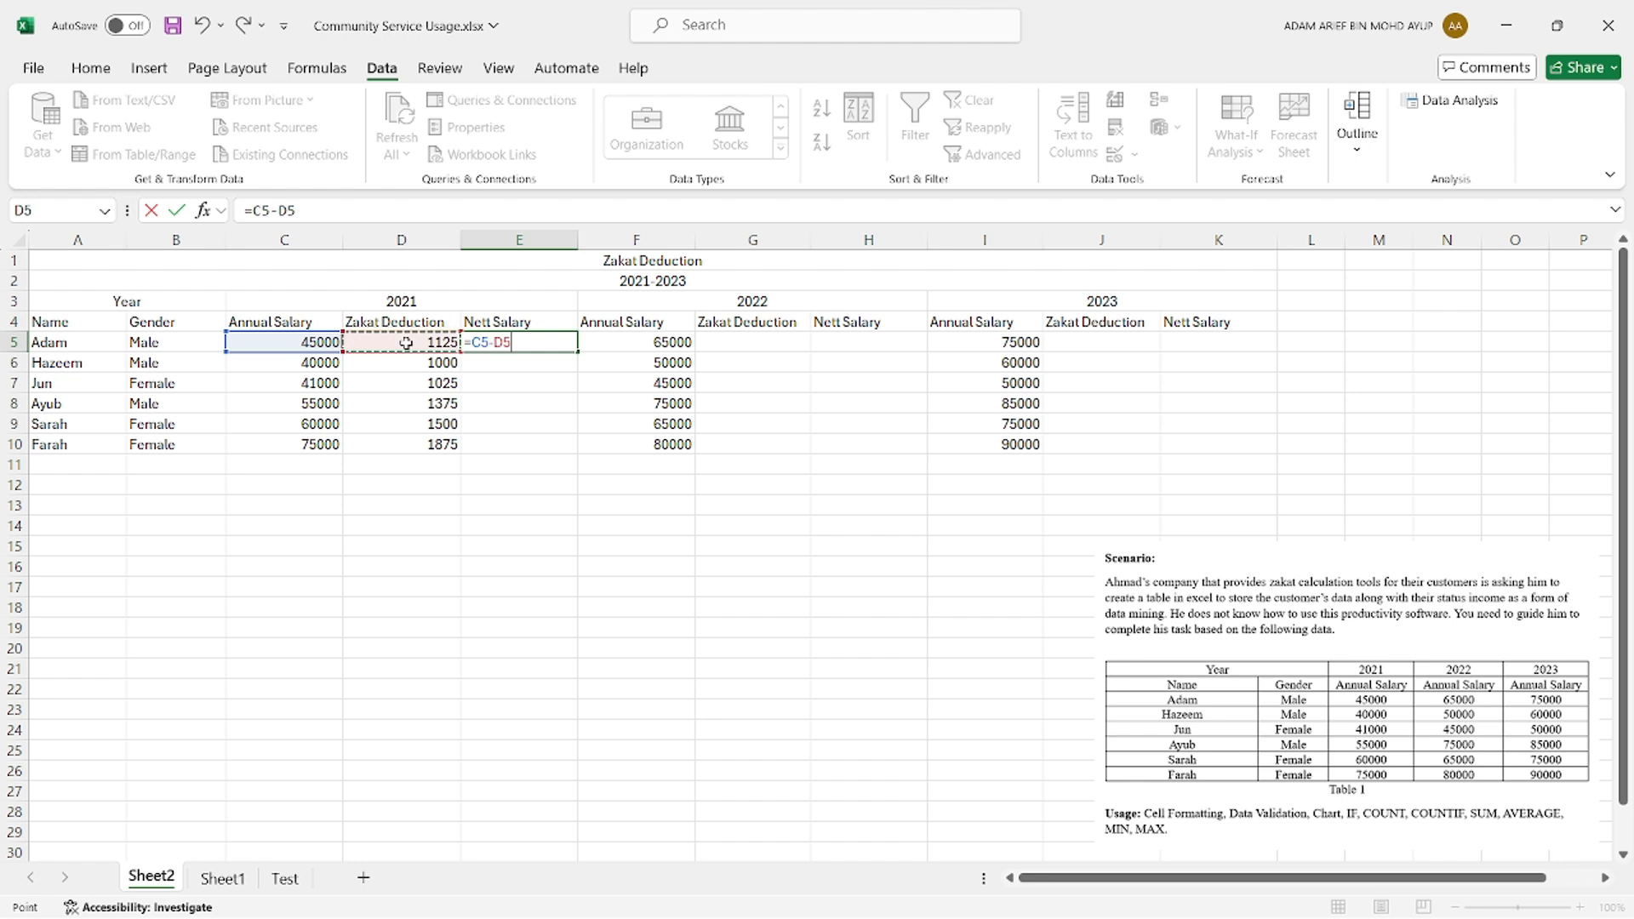
key("Return")
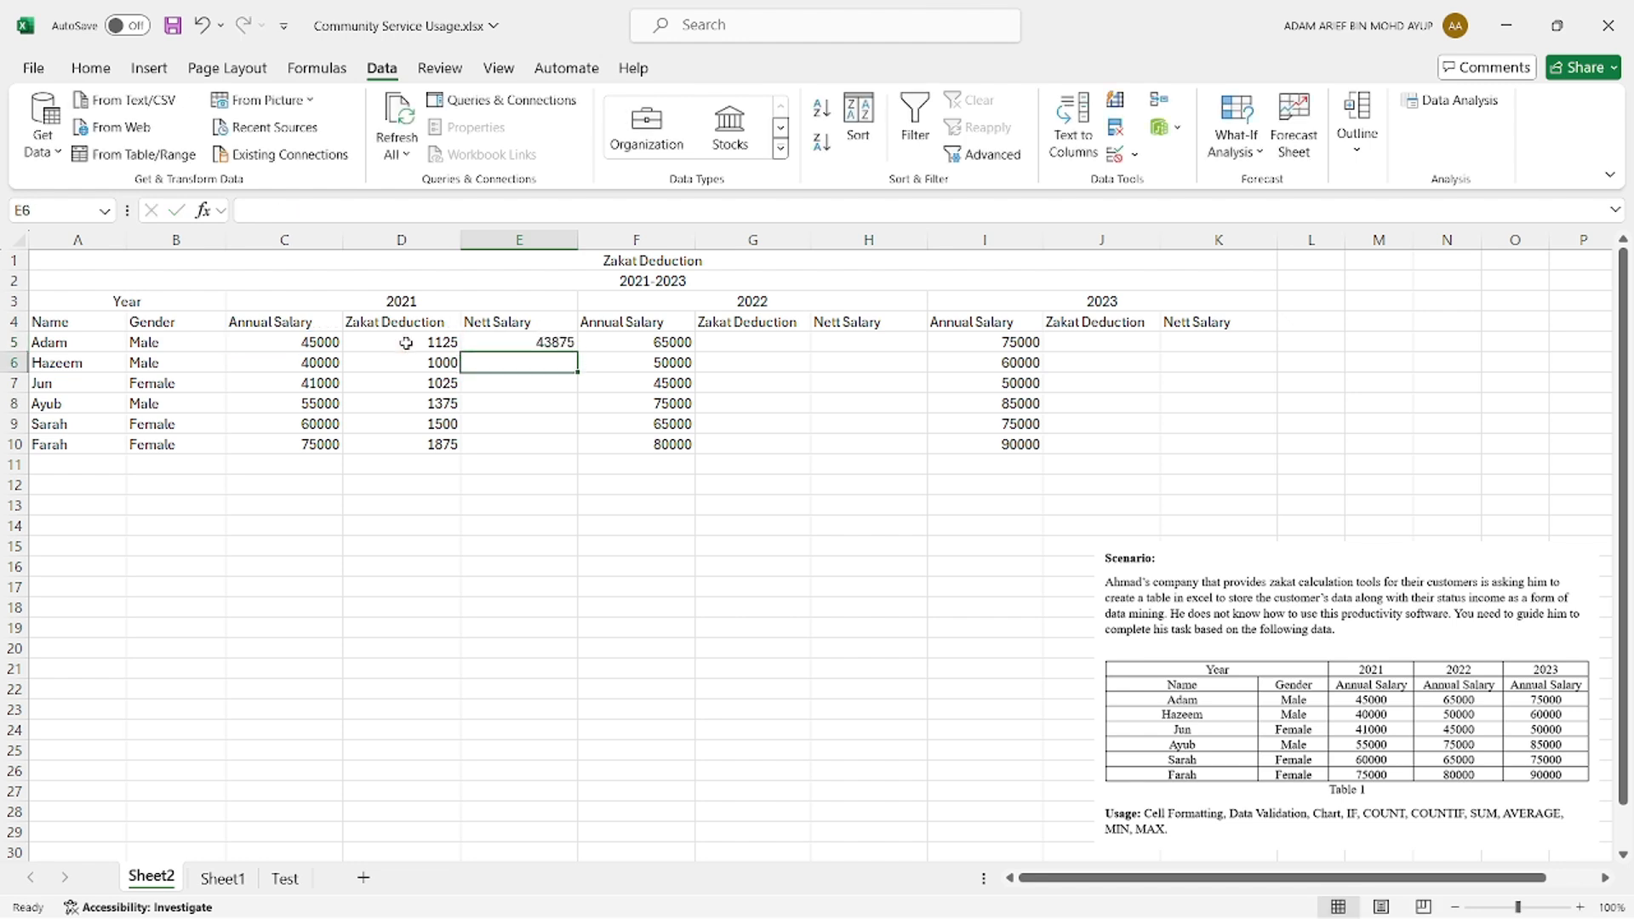
left_click(561, 347)
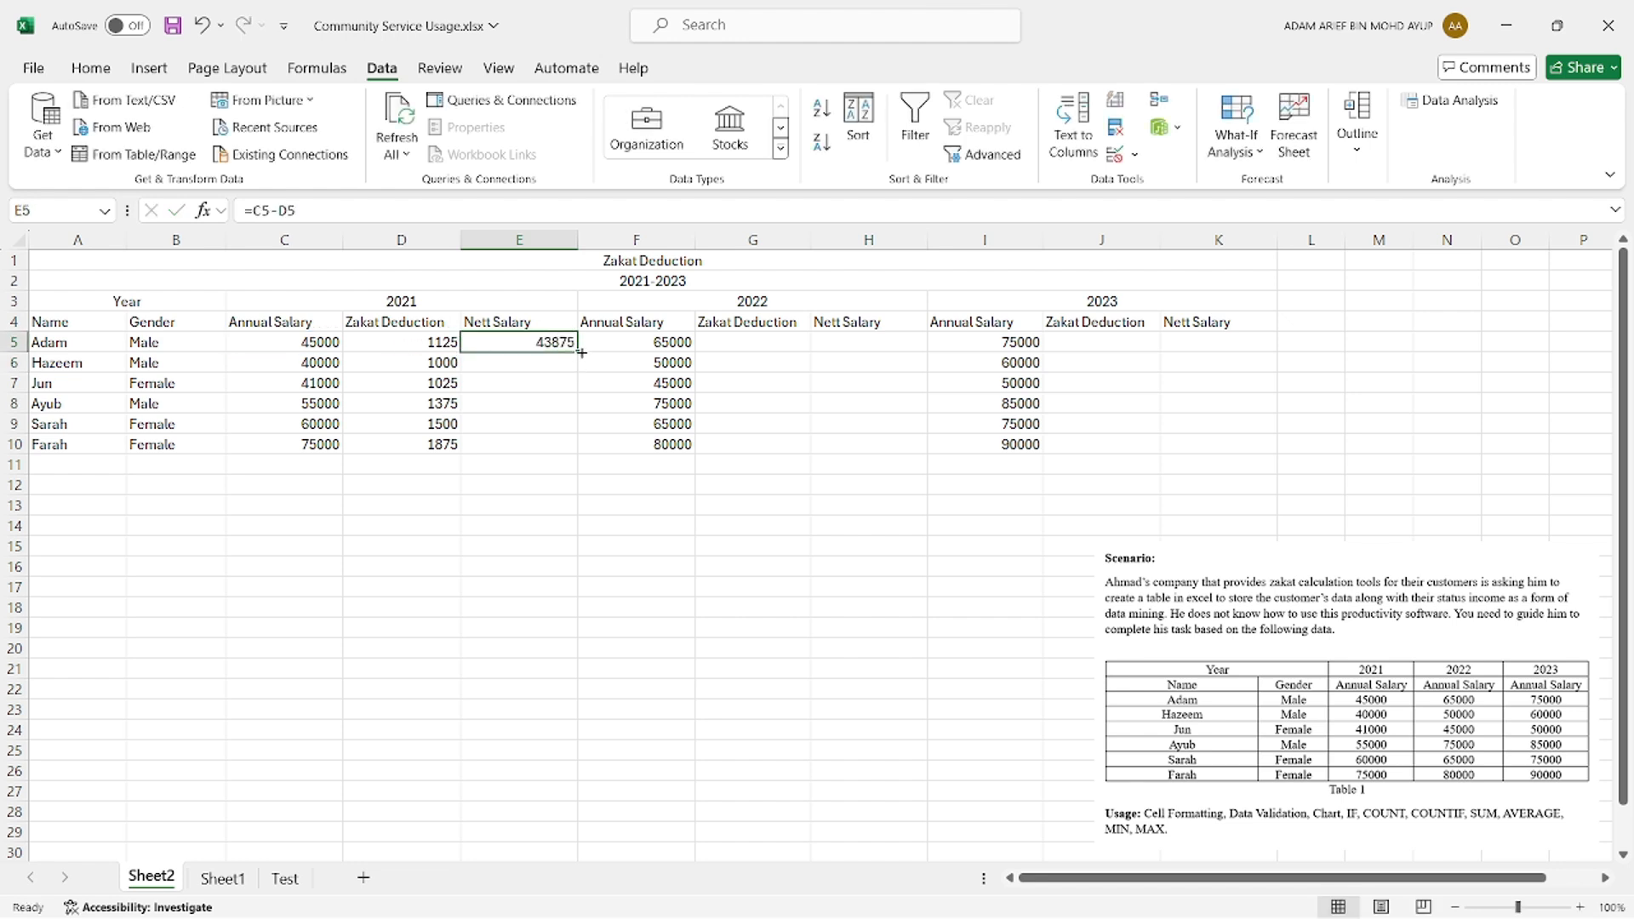
left_click_drag(577, 348, 578, 449)
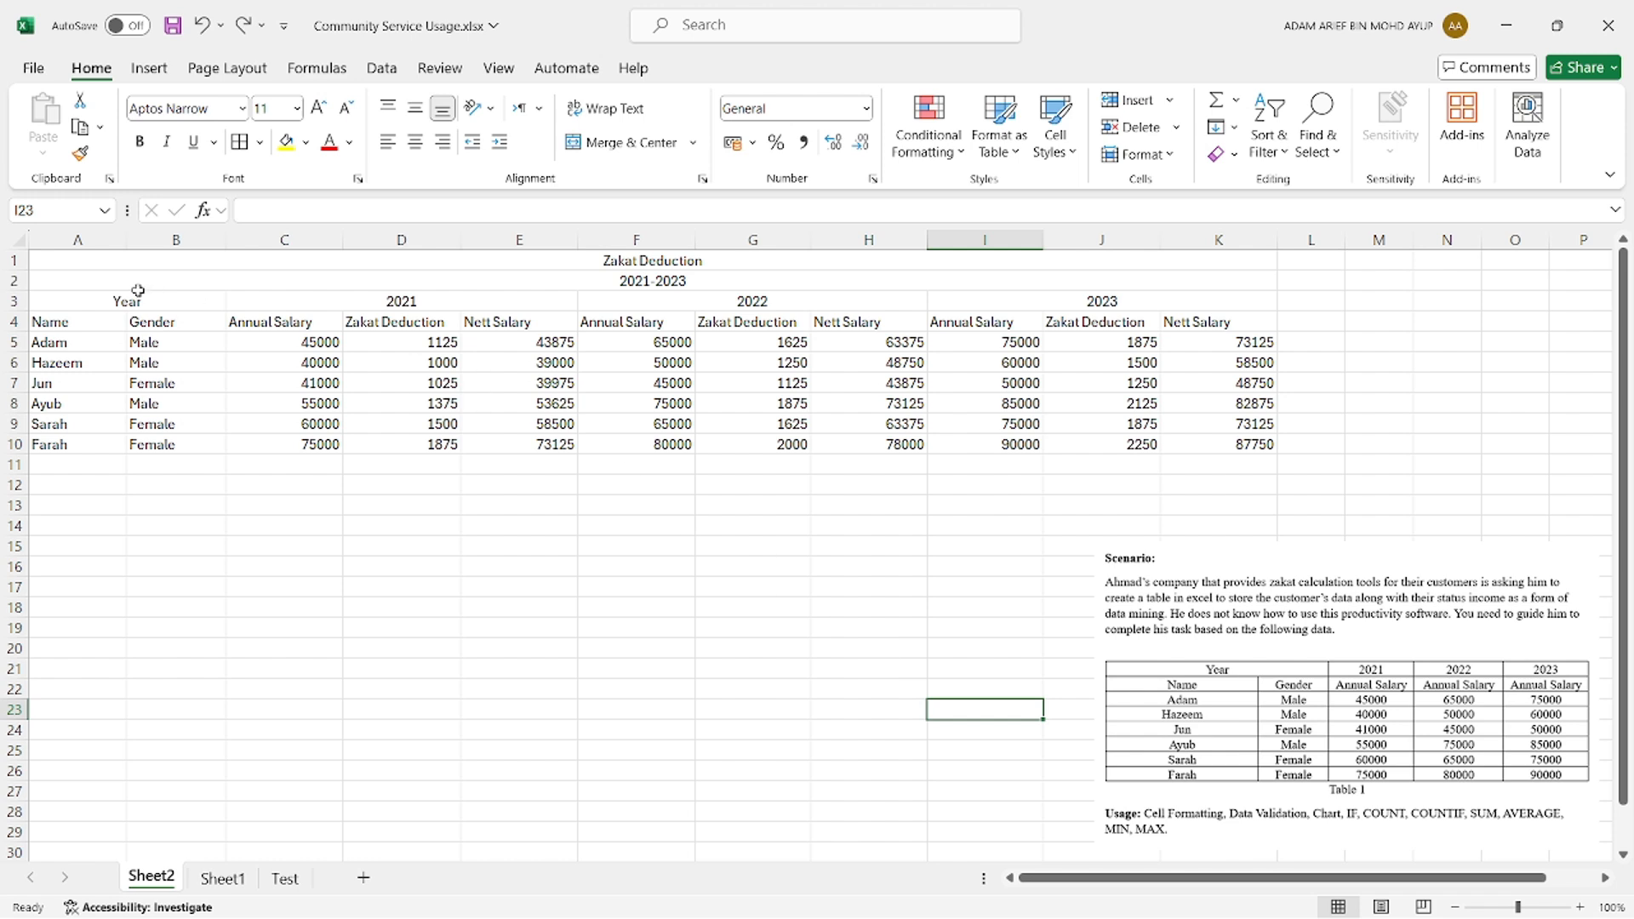
Step: Apply all borders to the whole zakat table, A1:K10
left_click_drag(74, 262, 1065, 438)
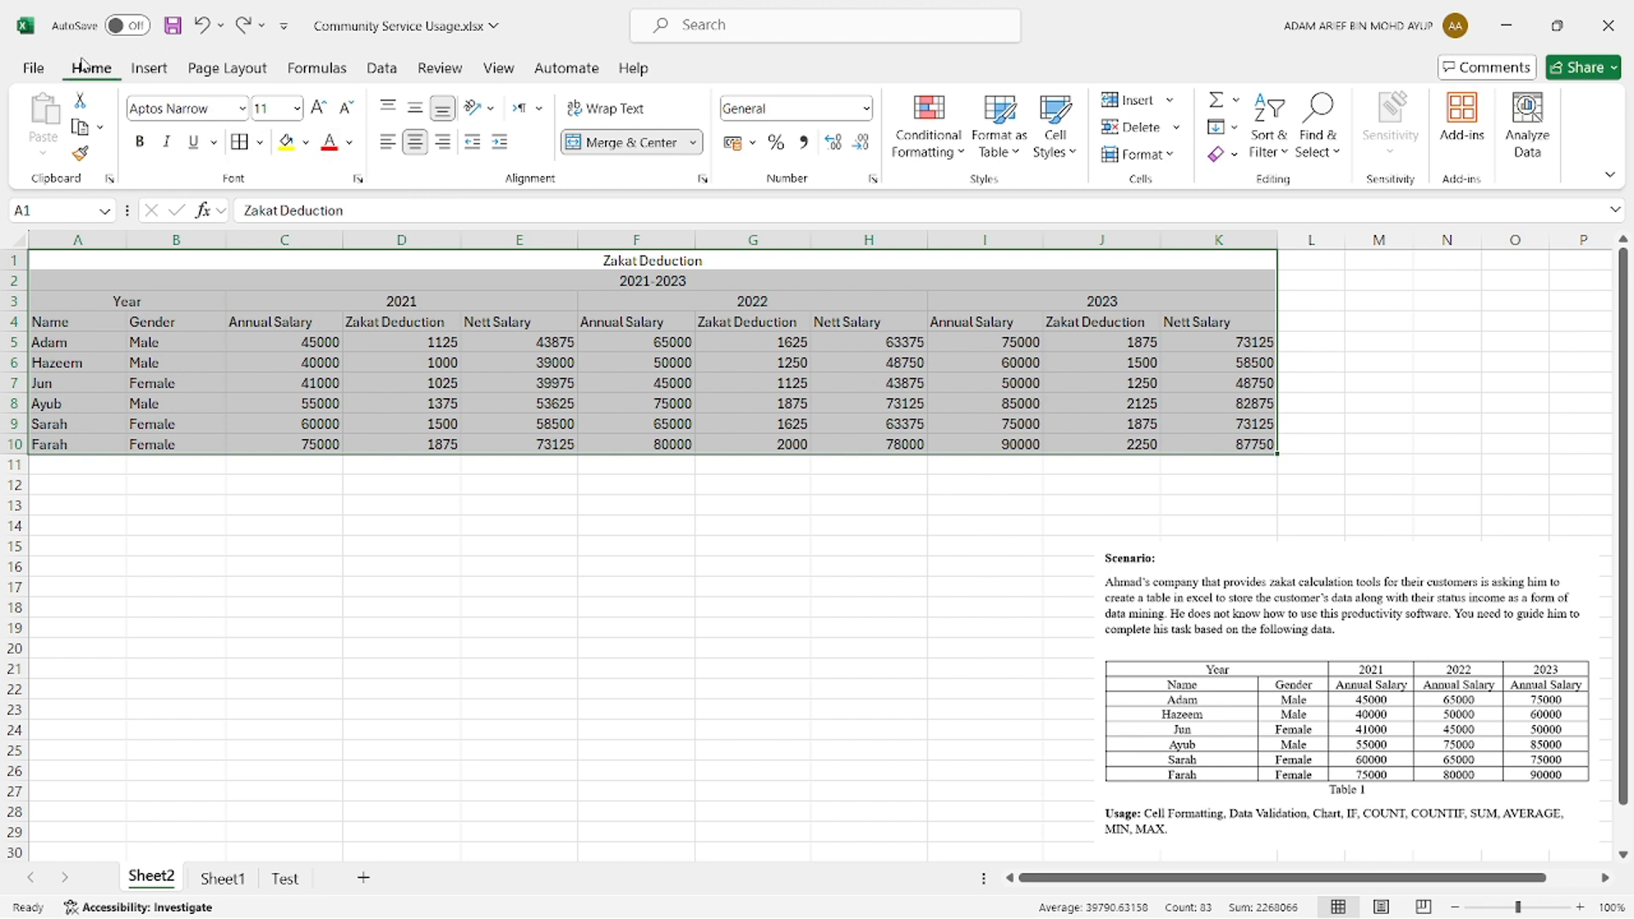
left_click(259, 144)
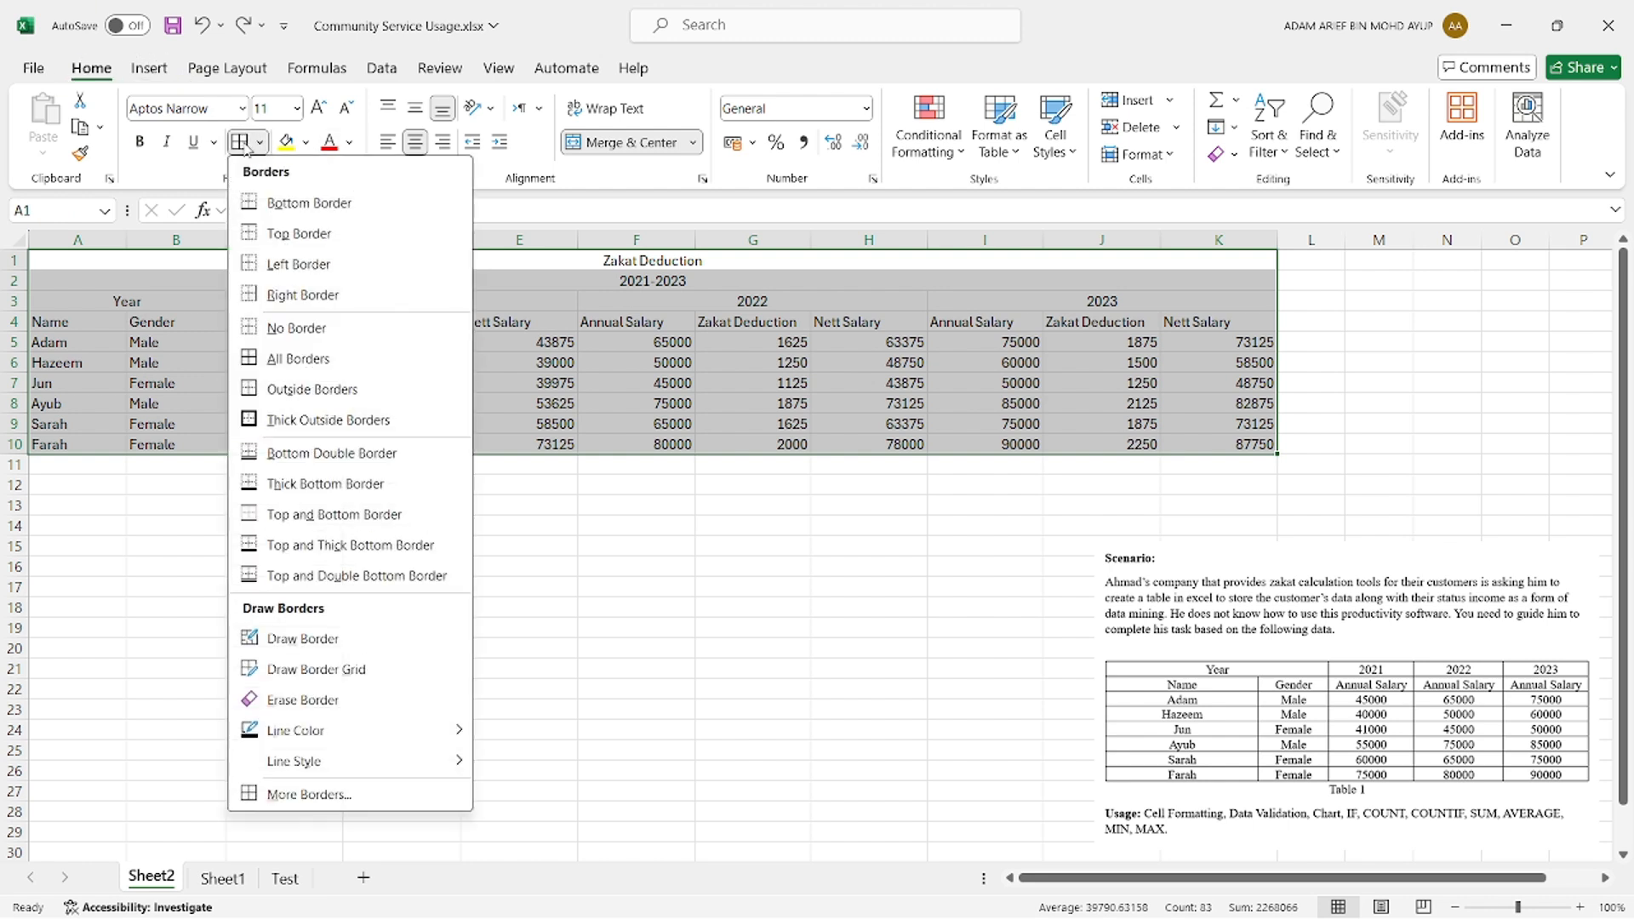
left_click(298, 358)
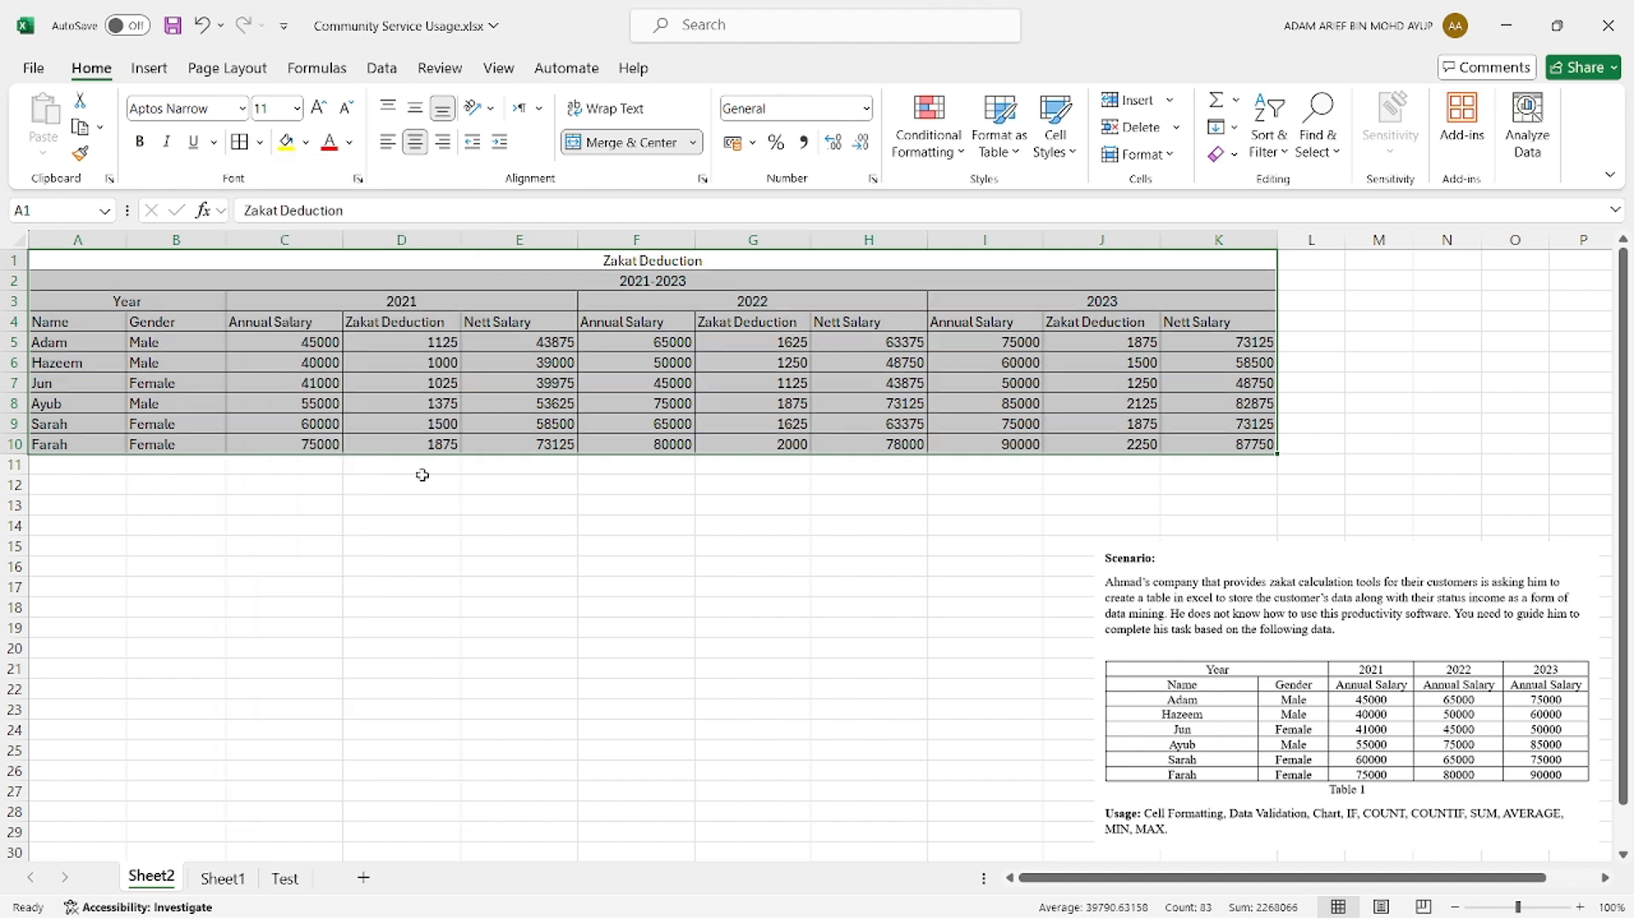
left_click(651, 567)
Step: Fill the merged Zakat Deduction title row with a dark orange theme color
left_click(449, 259)
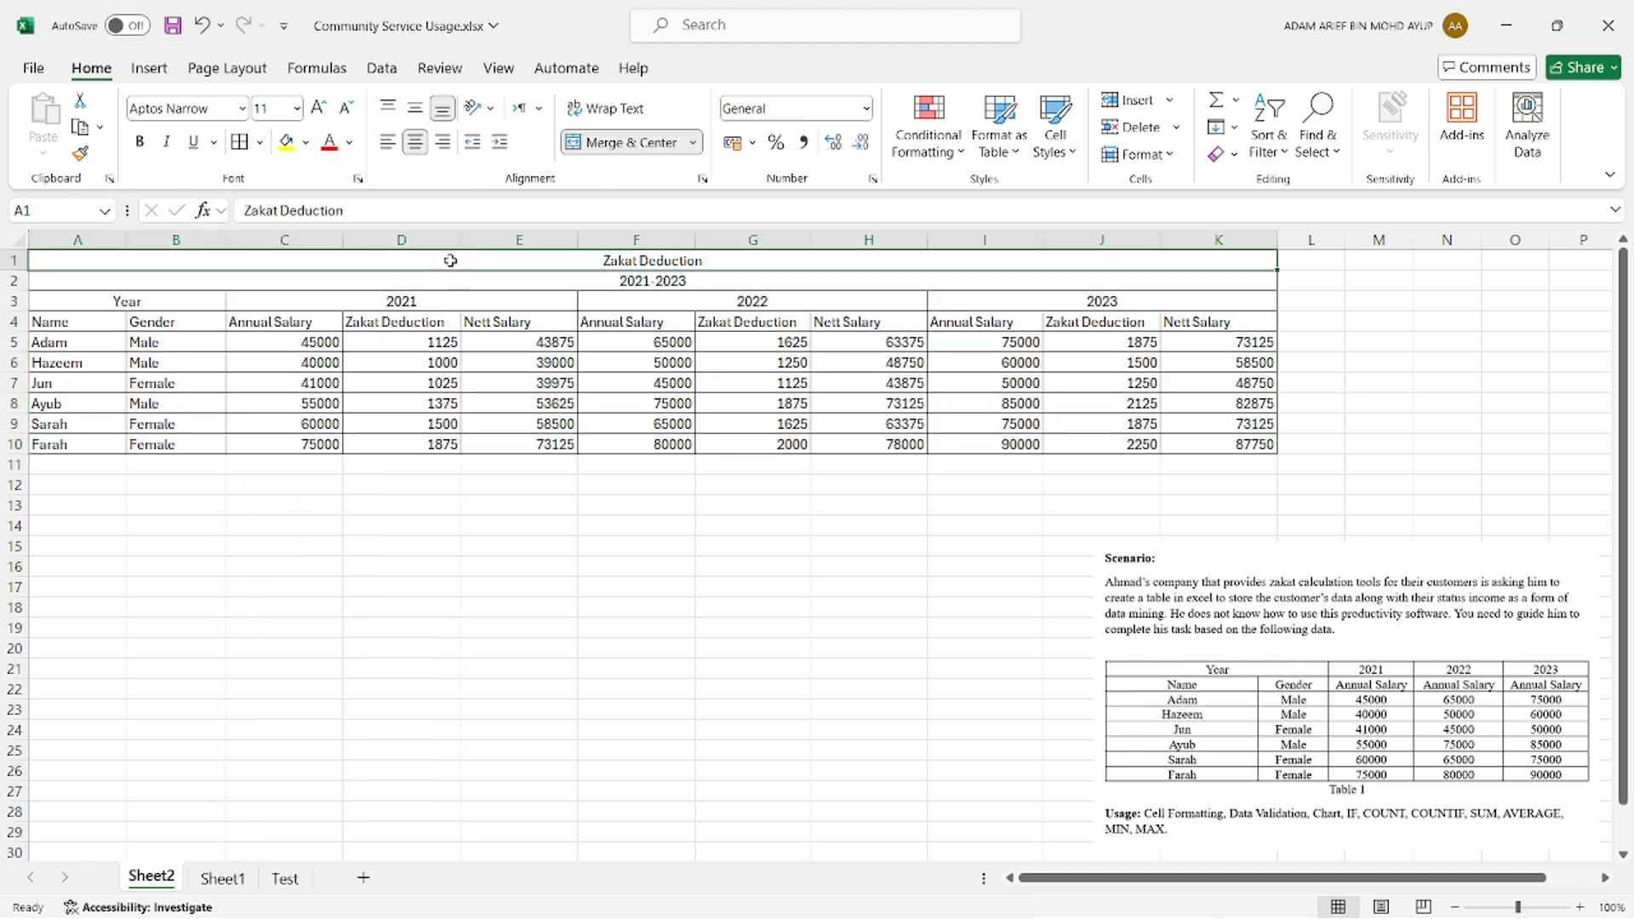
left_click(307, 143)
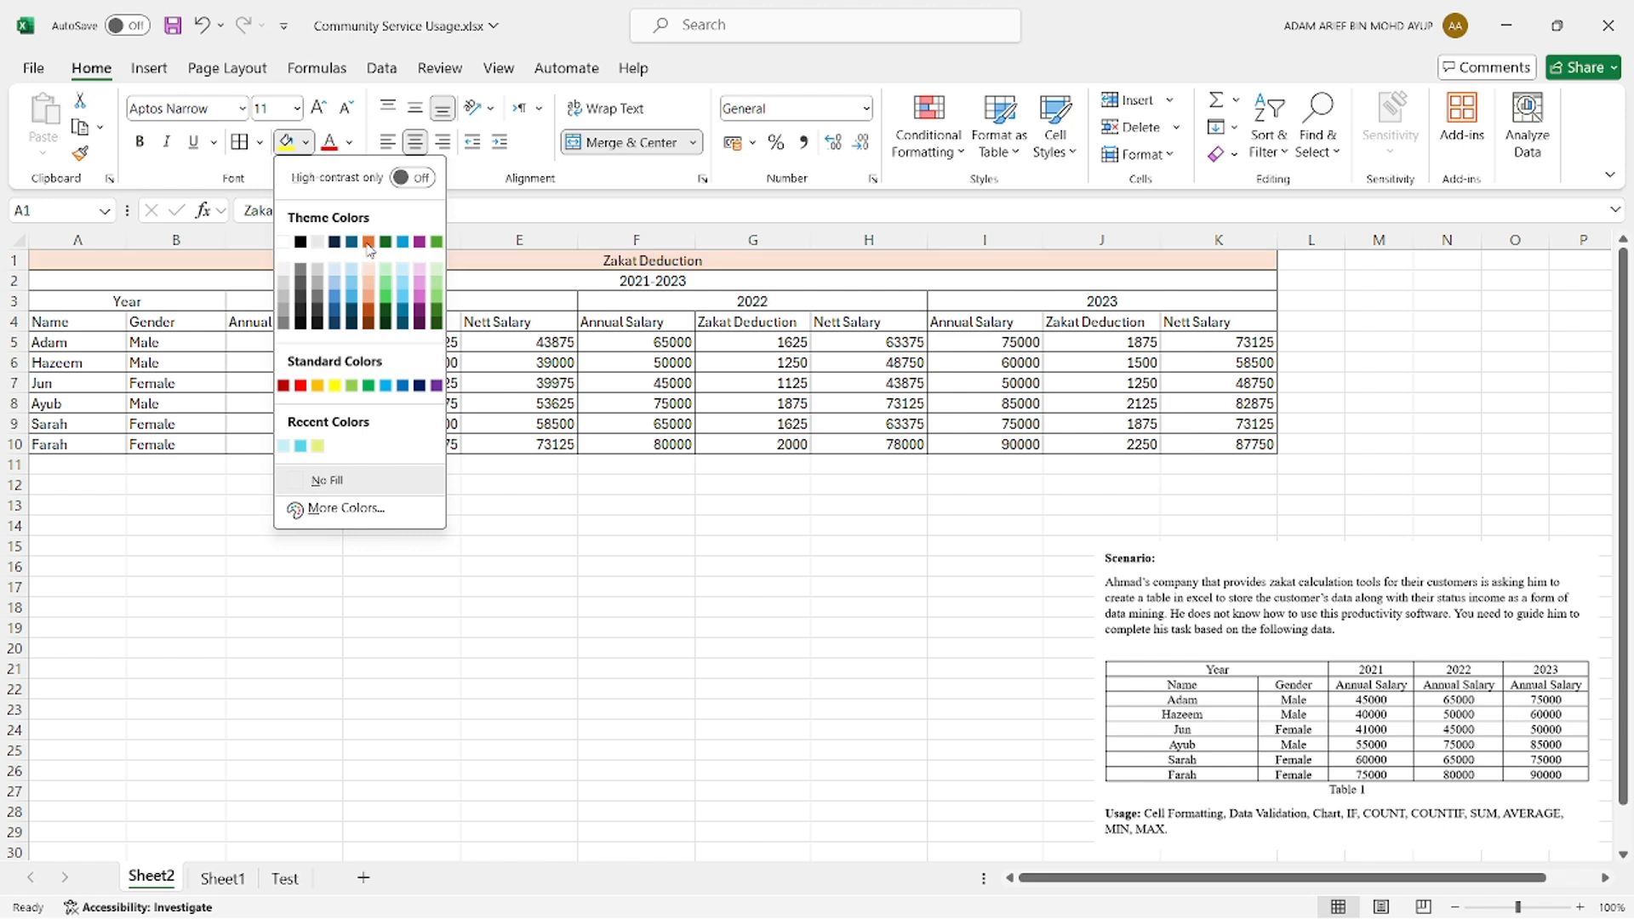
left_click(367, 318)
left_click(886, 727)
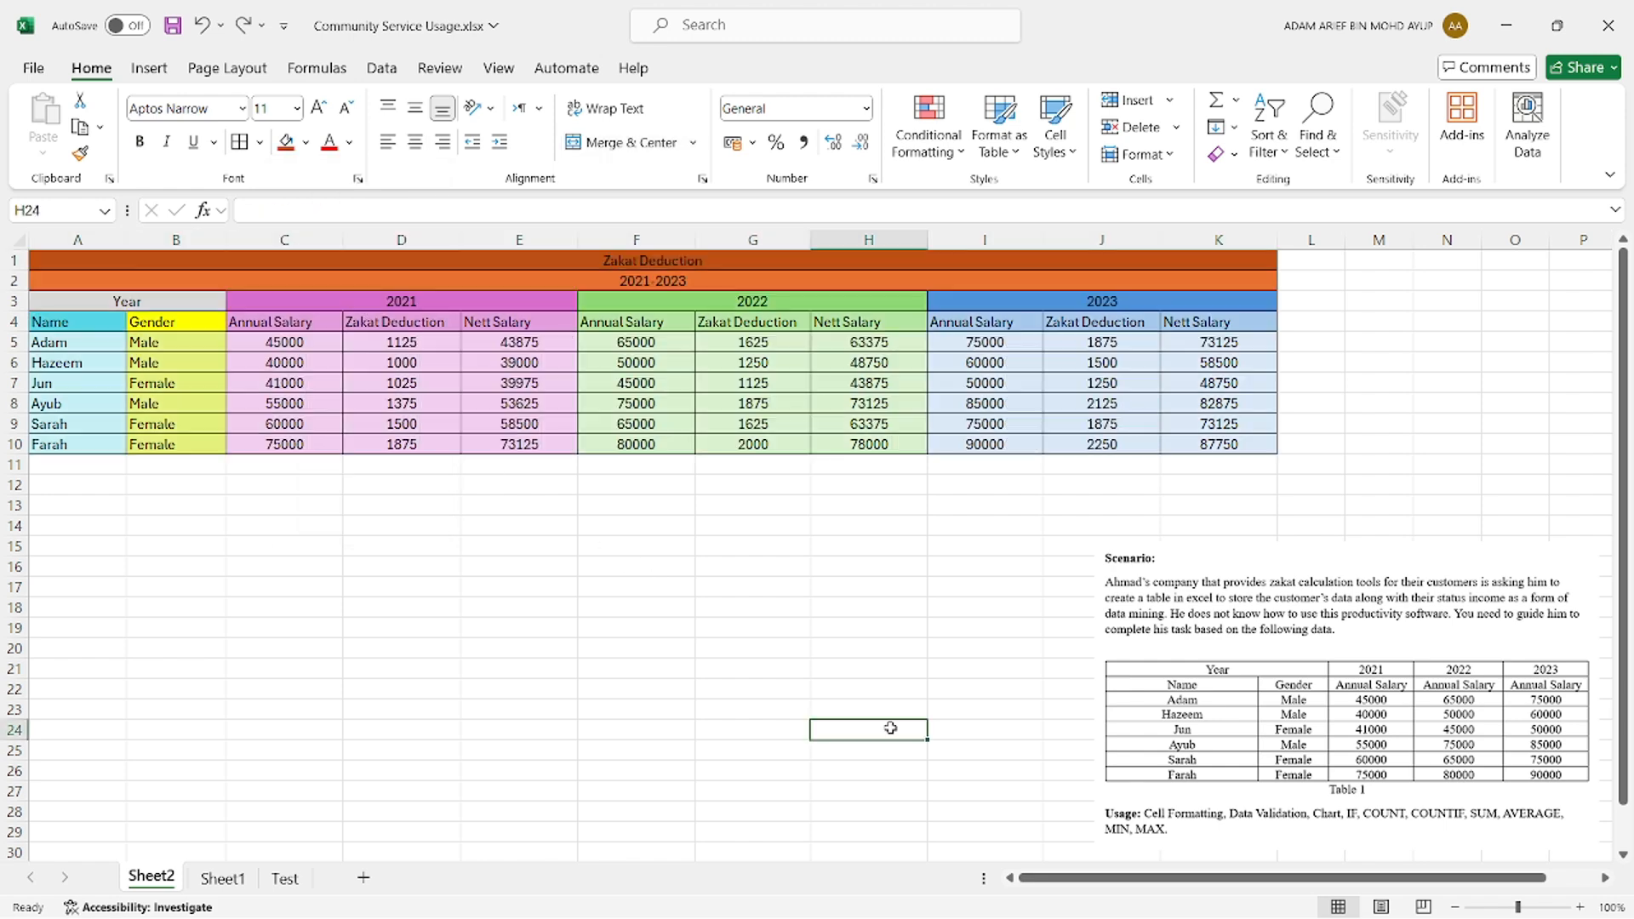
Step: Add the column headers Total Income in L4 and Status in M4
left_click(1310, 321)
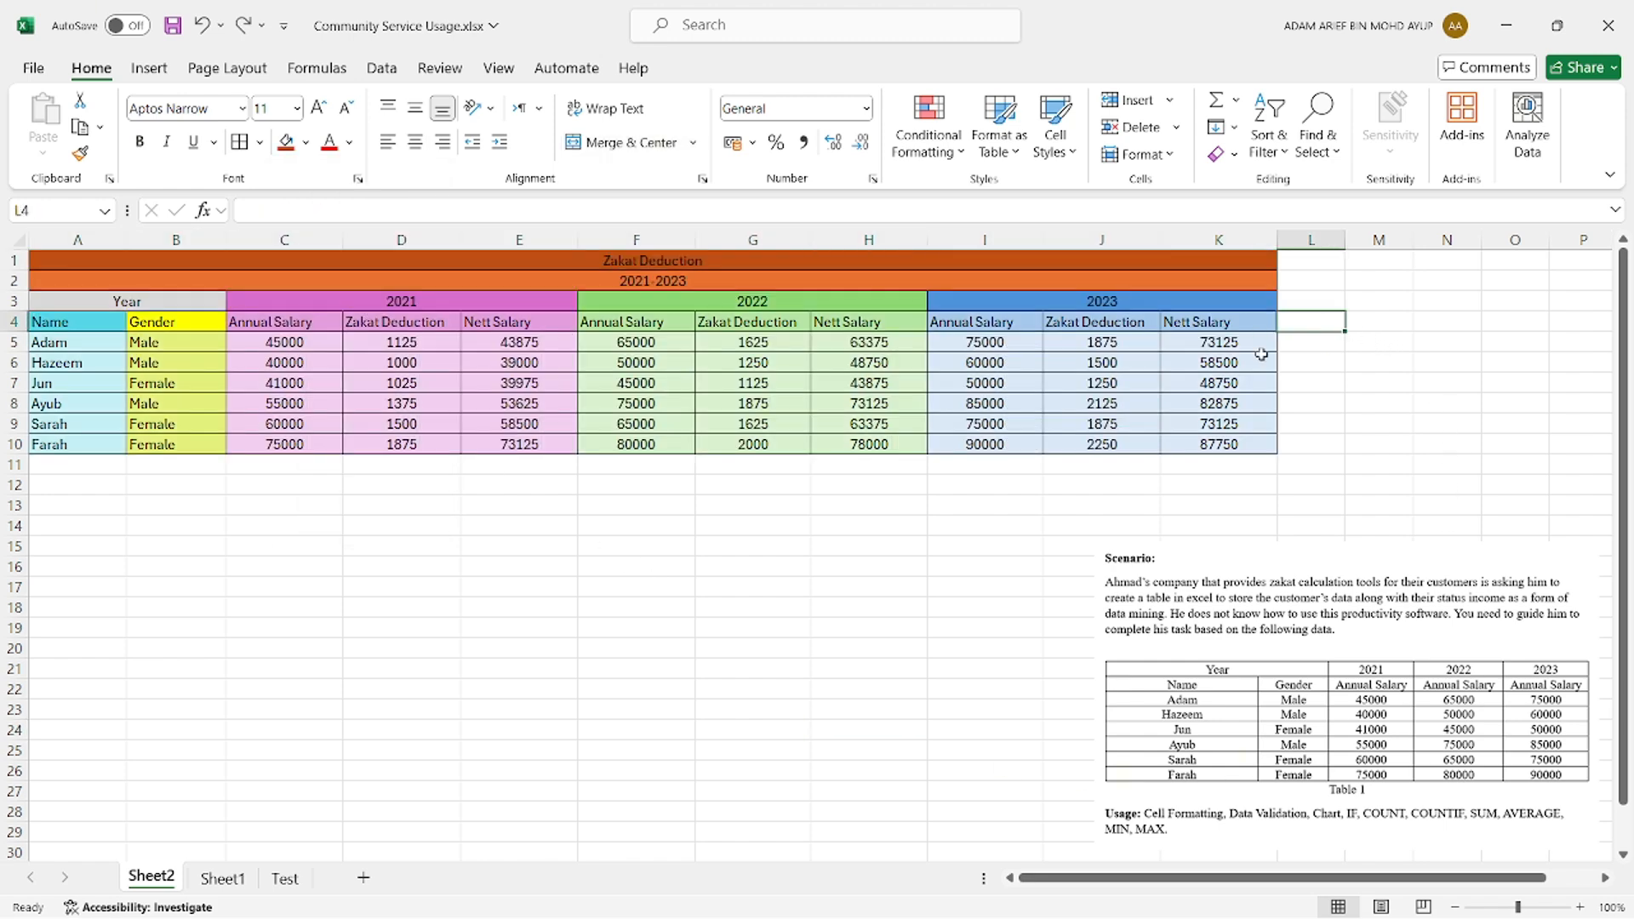
type("T")
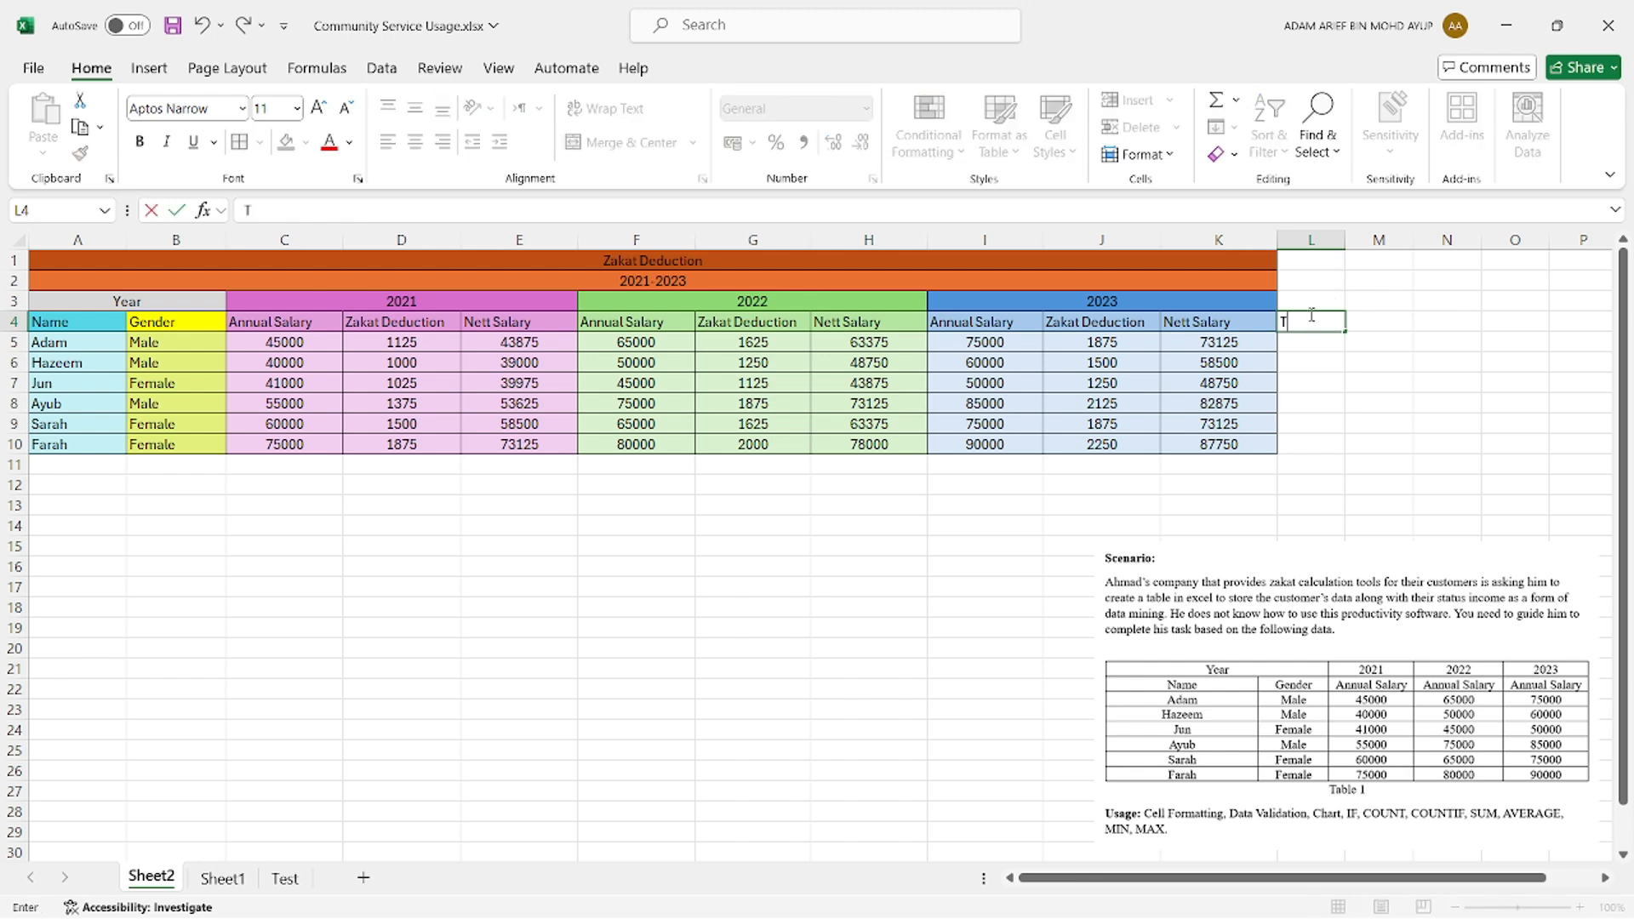
type("otal Income")
key("Tab")
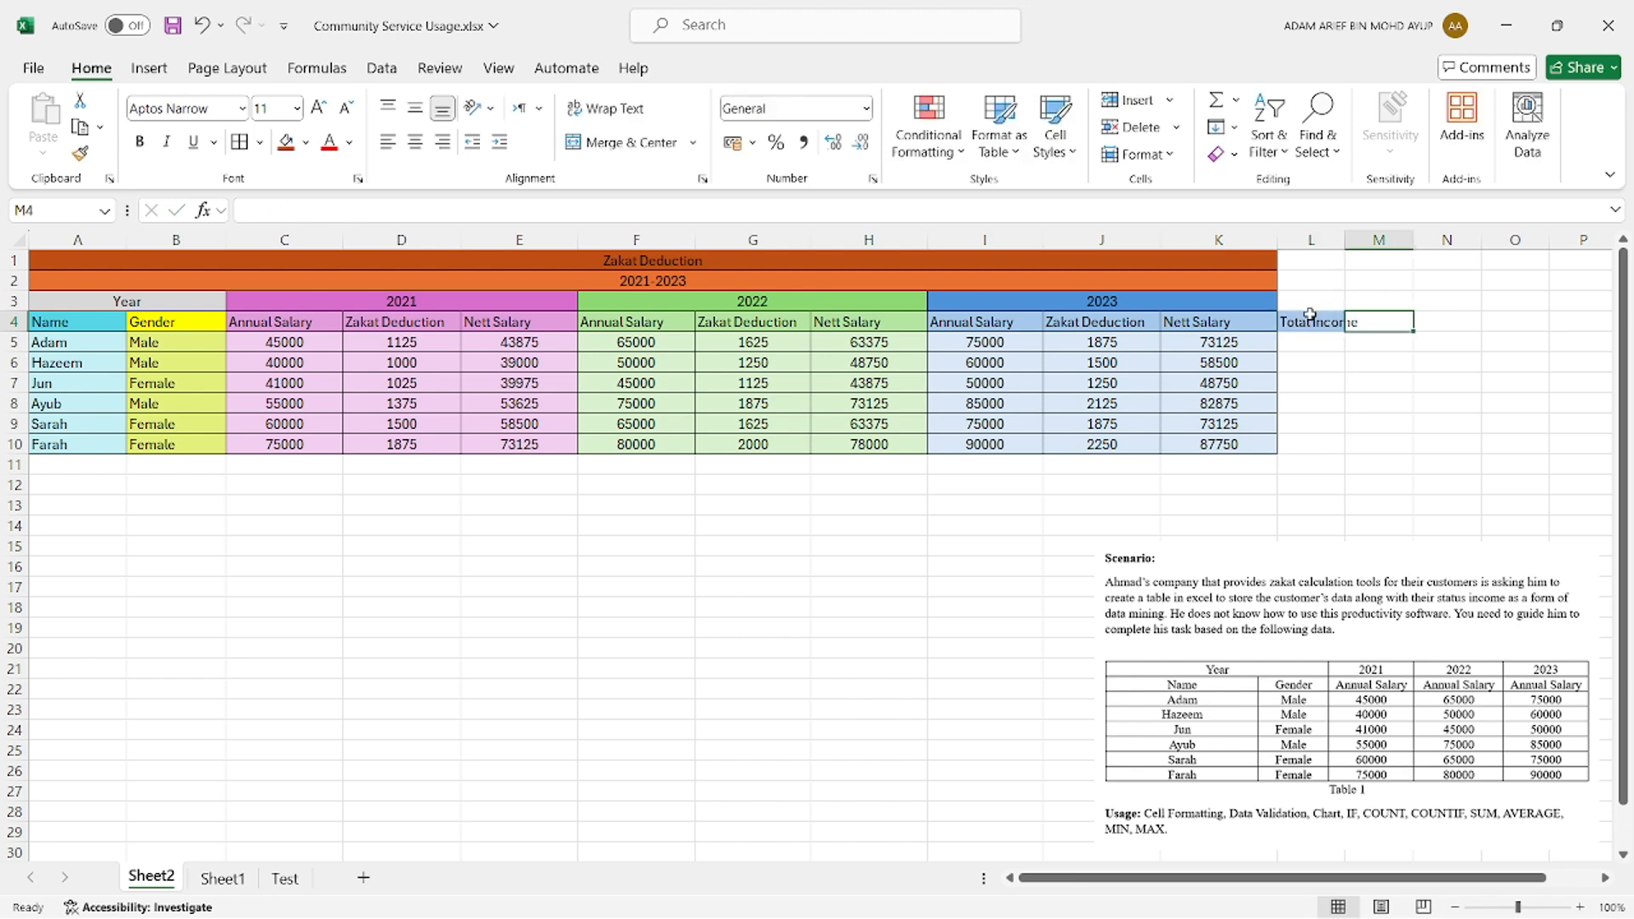
type("Status")
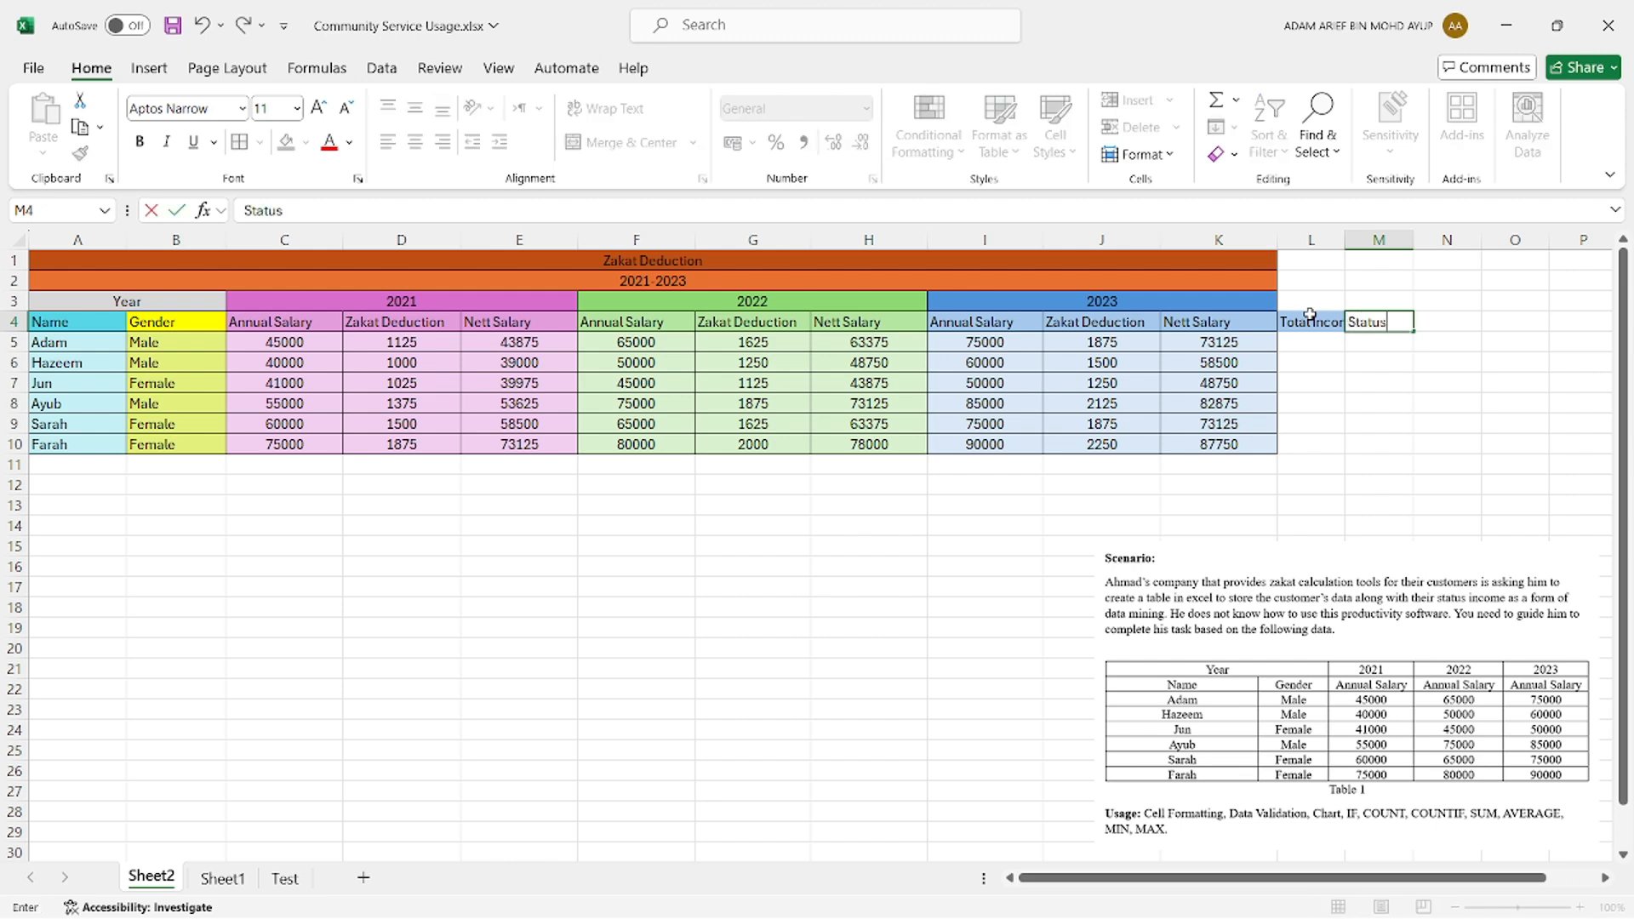
key("Return")
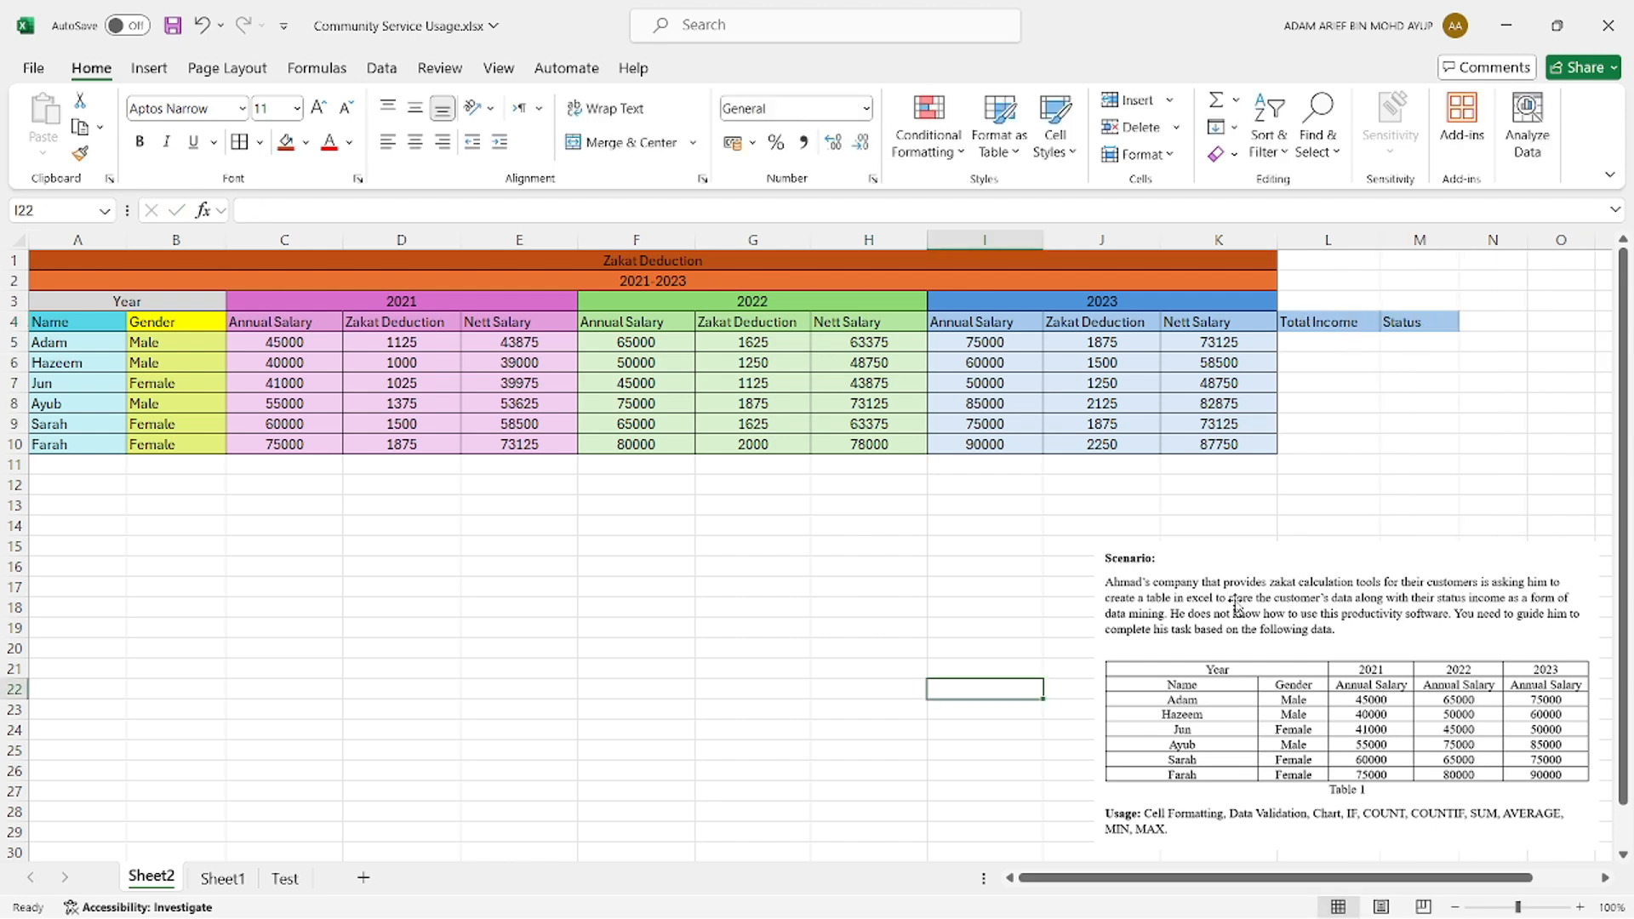
Step: Enter the total income formula =SUM(E5,H5,K5) in L5 to add the three years' nett salaries
left_click(1343, 344)
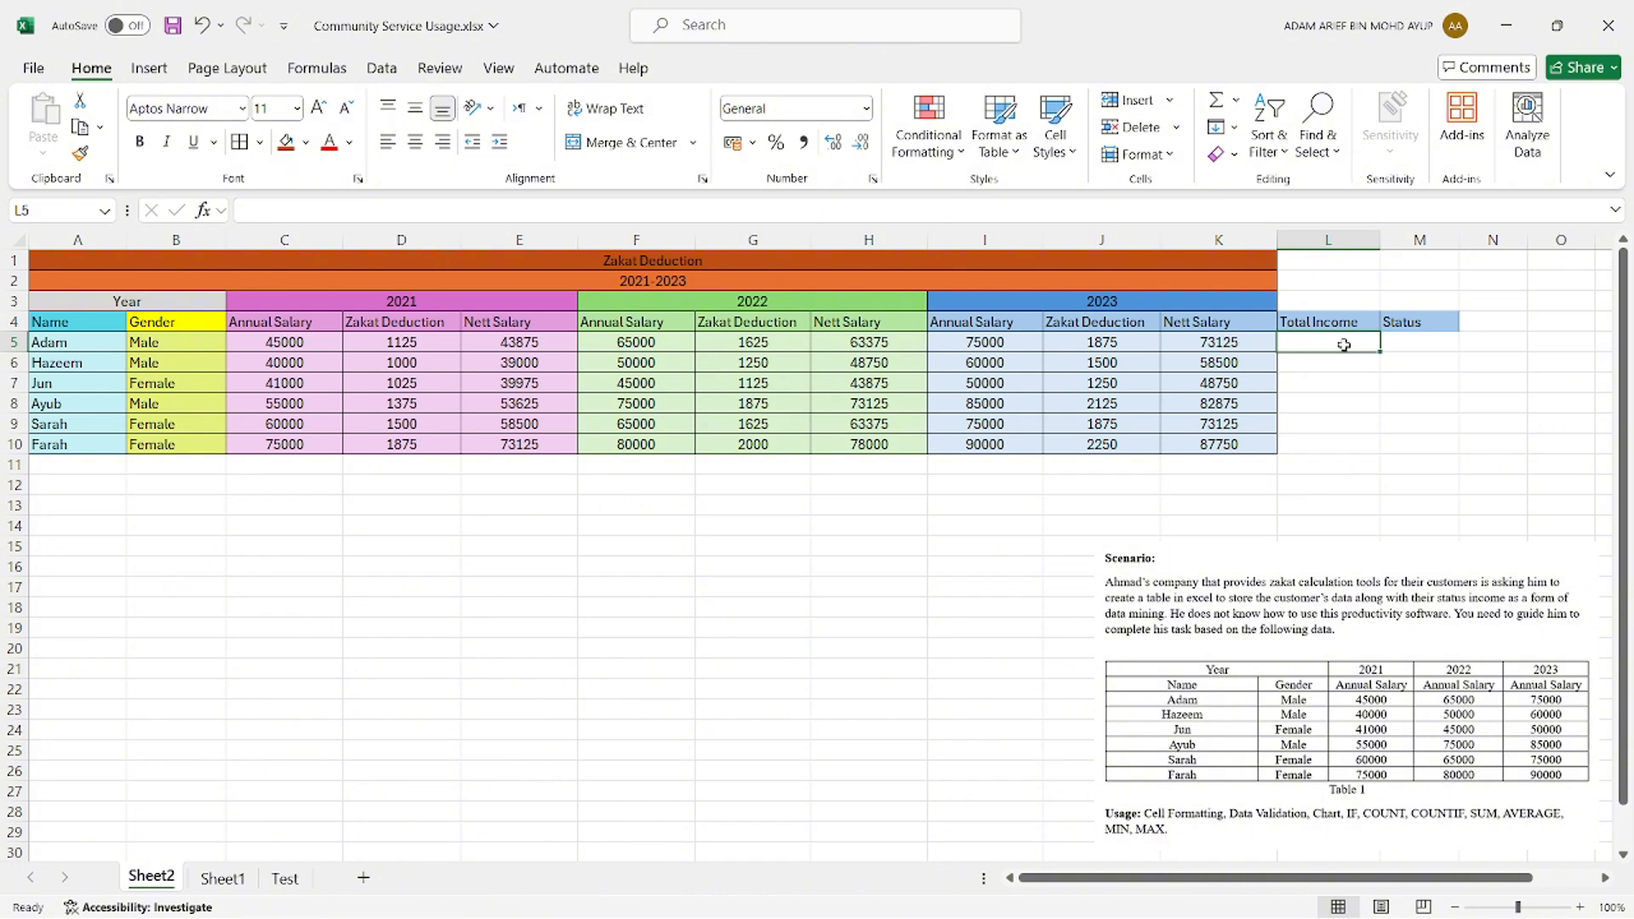
type("=sum")
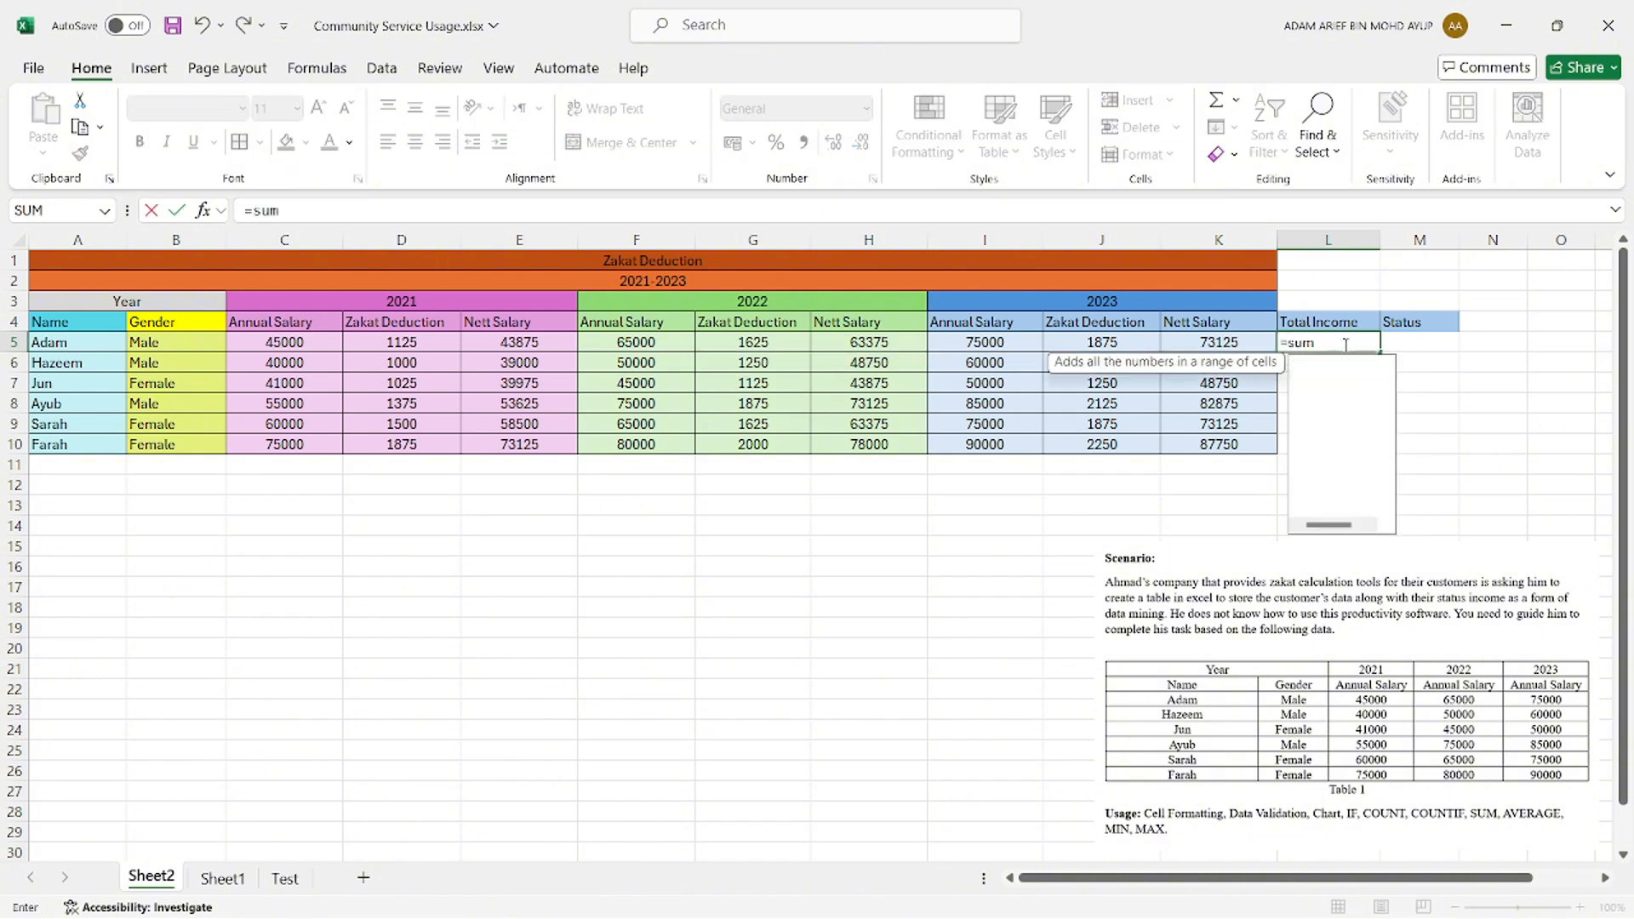
key("Tab")
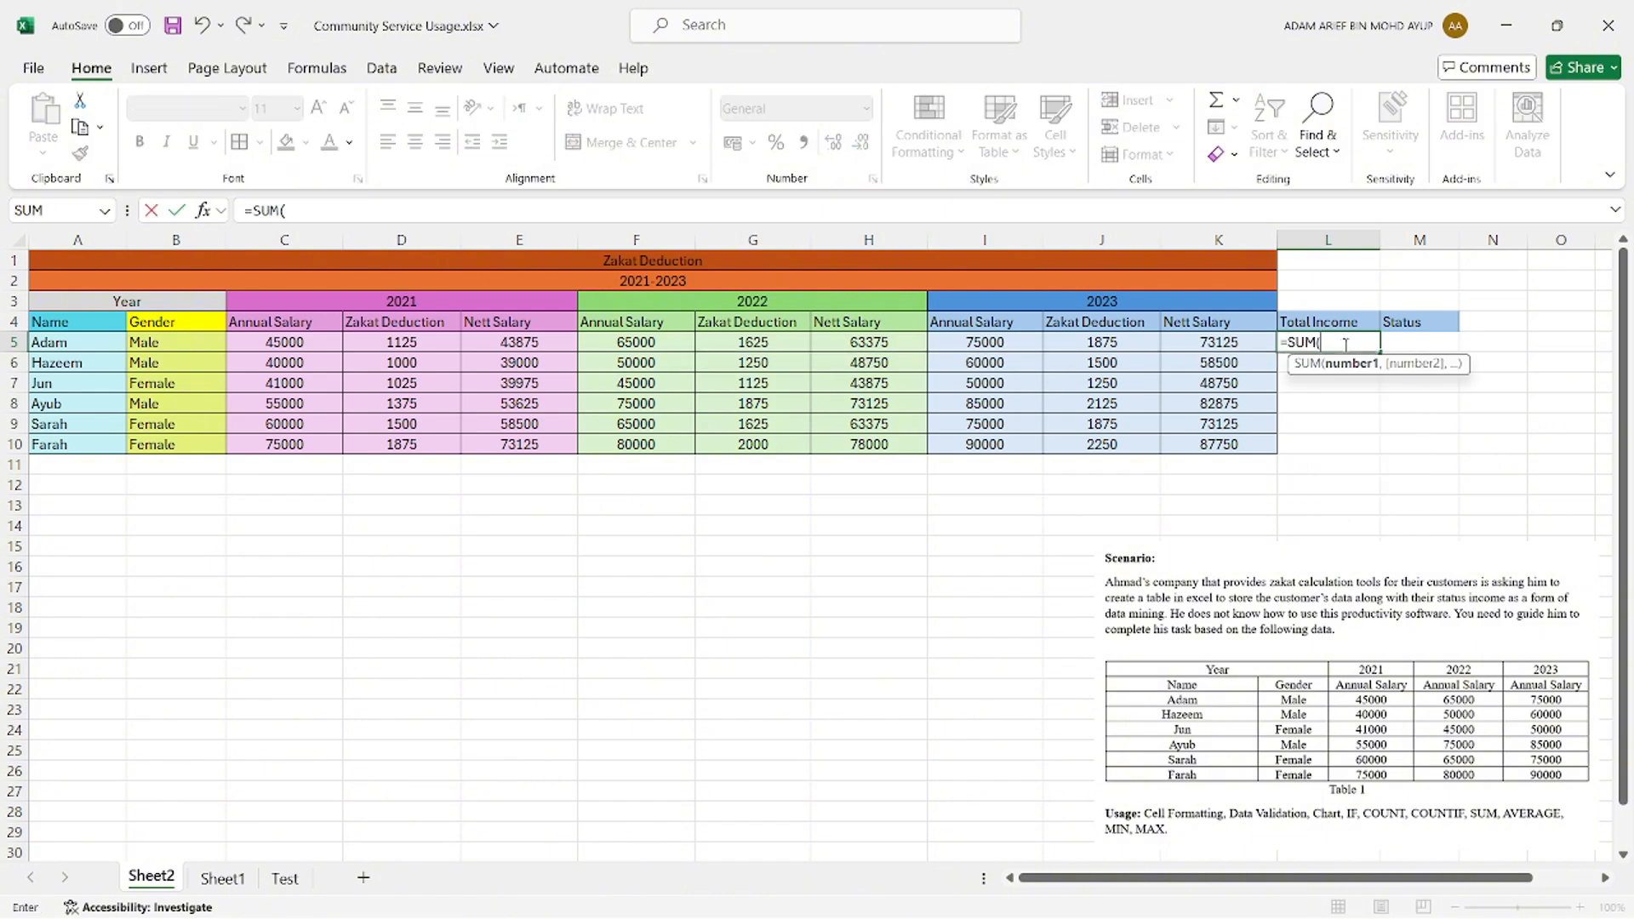
left_click(513, 341)
type(",")
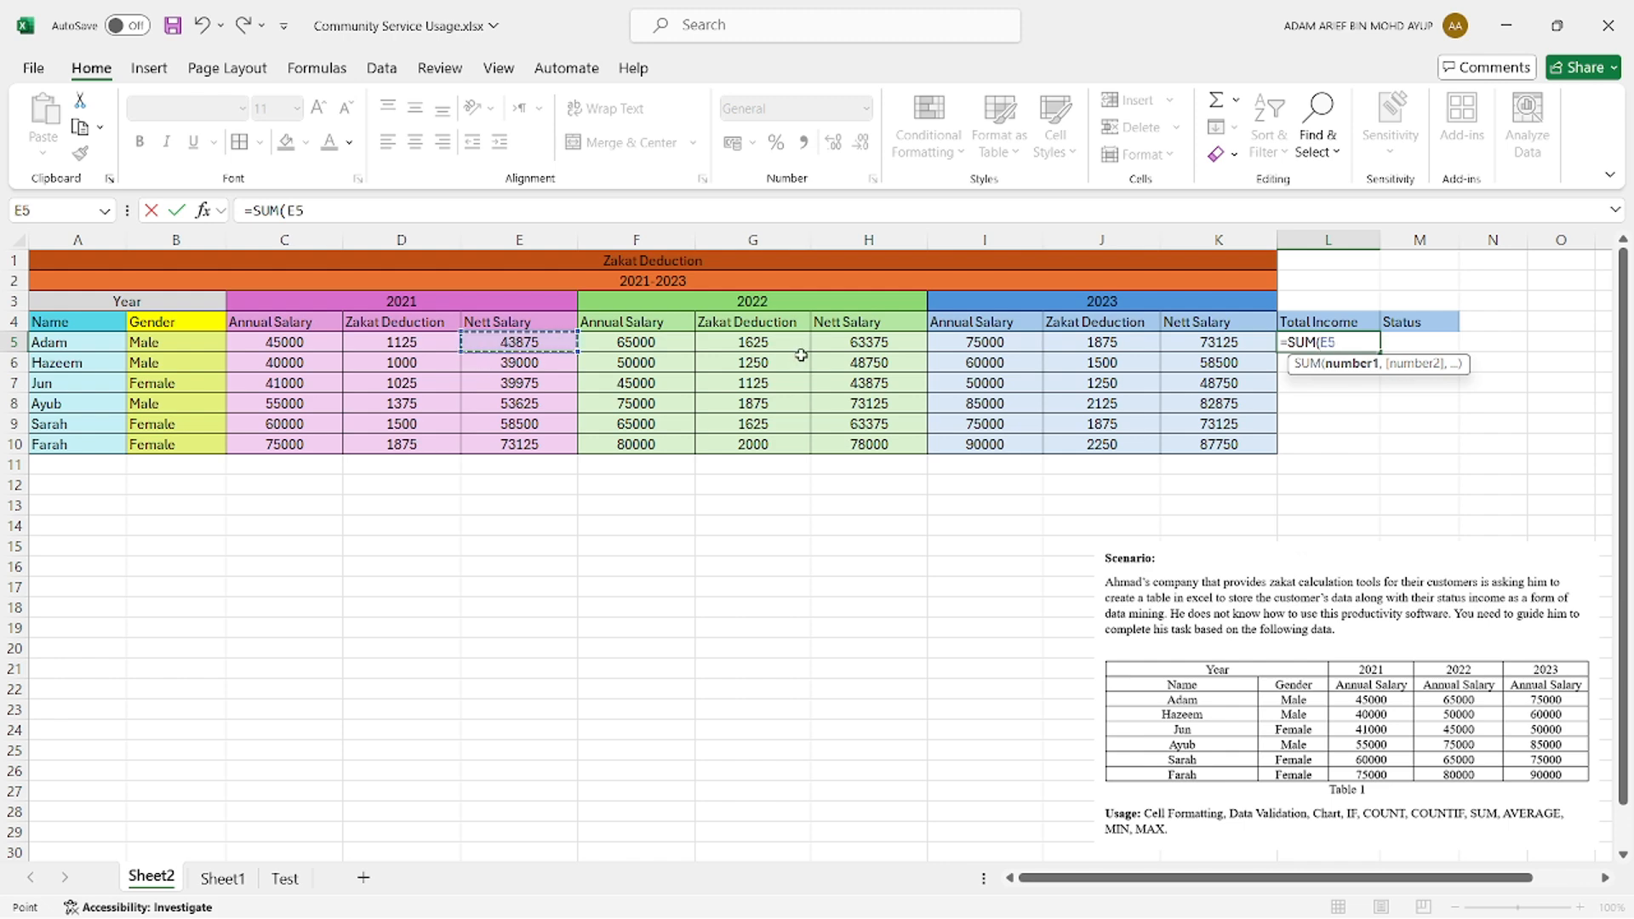
left_click(885, 348)
type(",")
left_click(1238, 347)
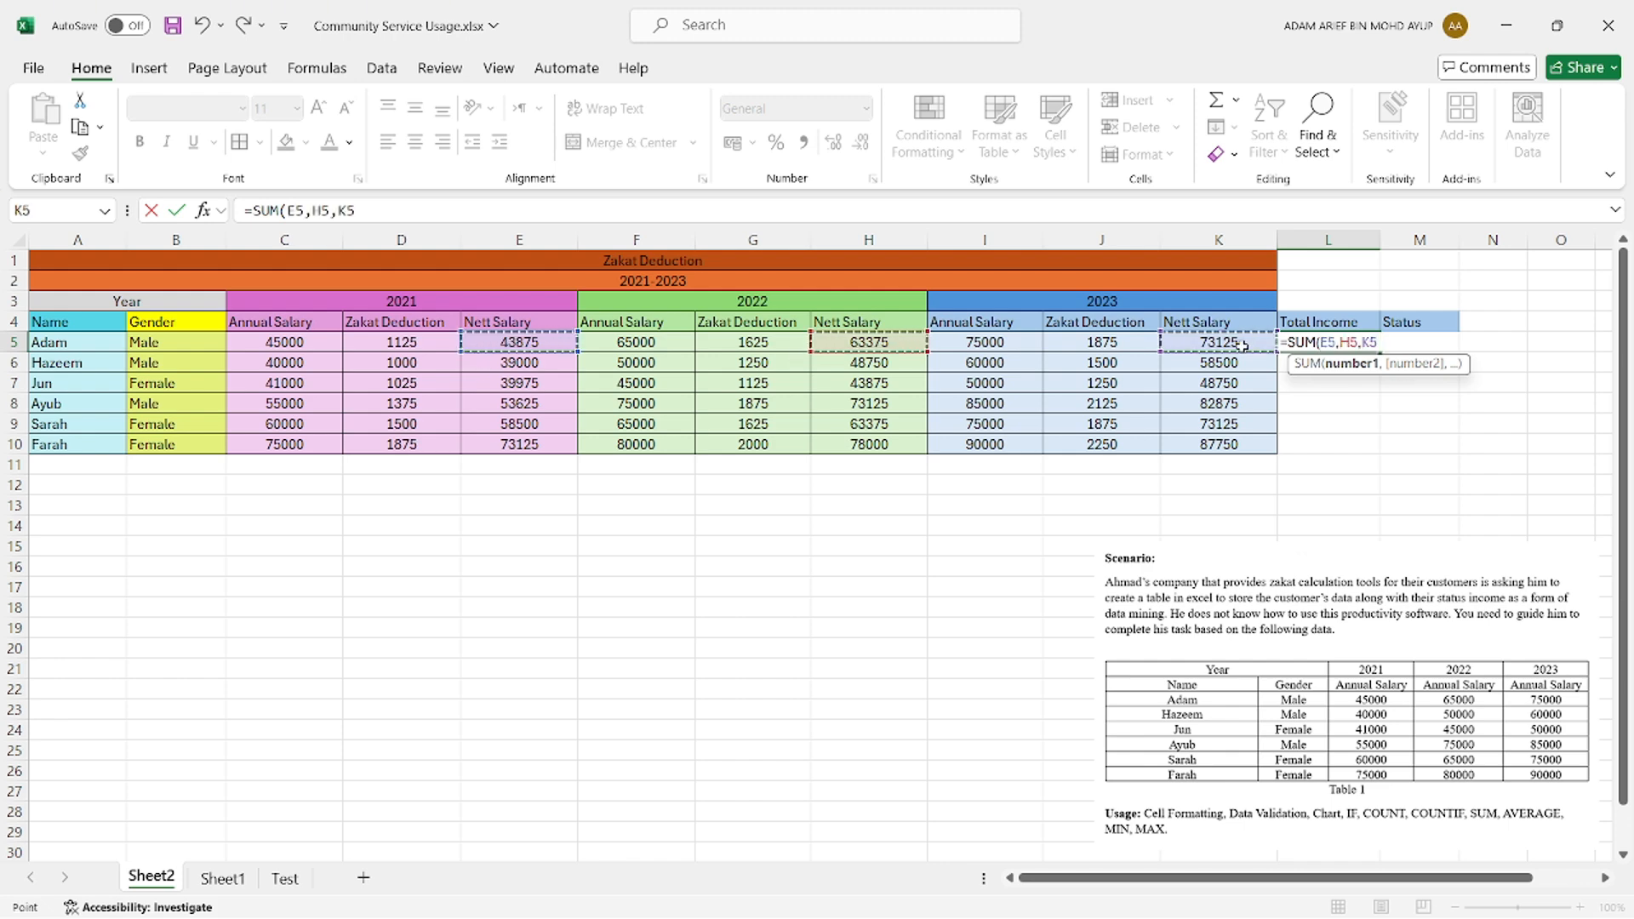
type(")")
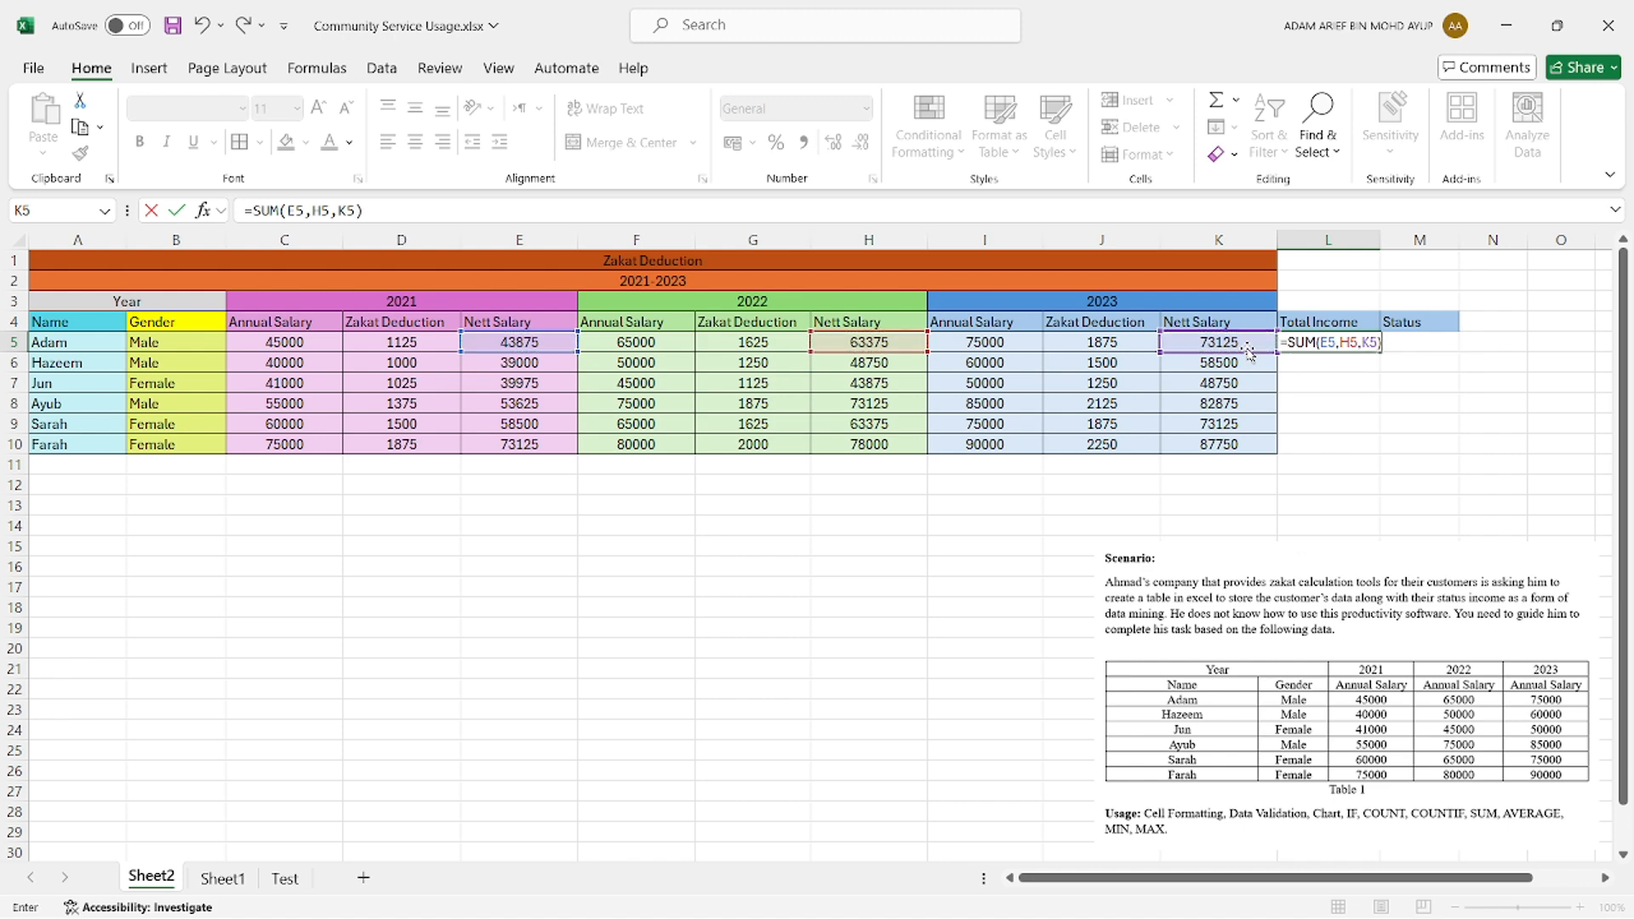
key("Return")
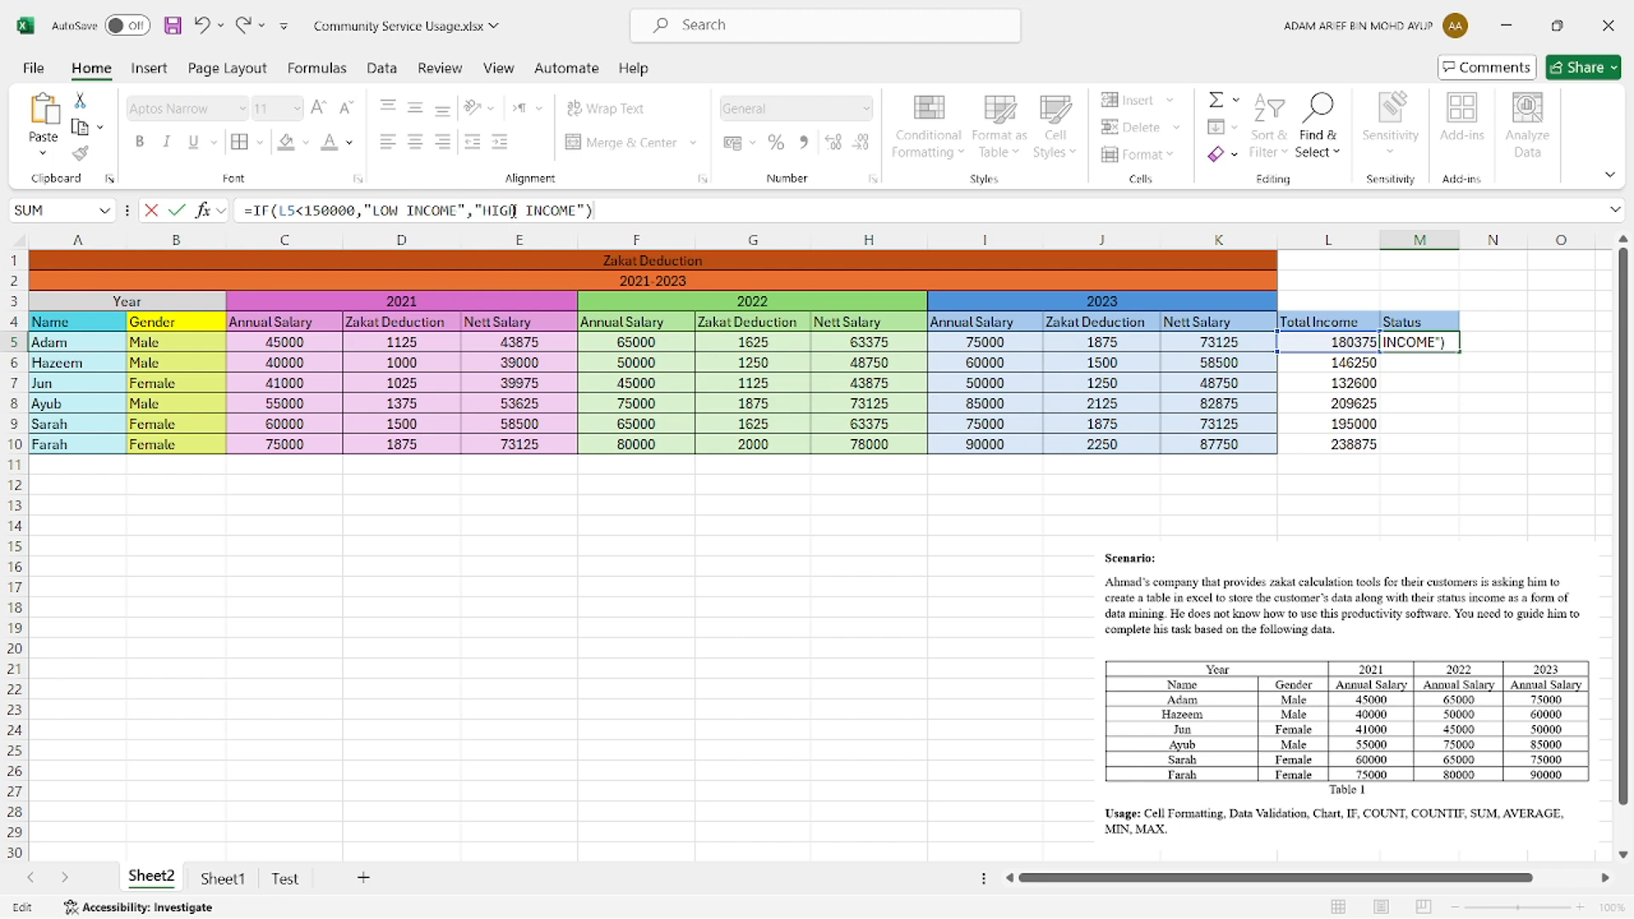
Step: Enter the status formula =IF(L5<150000,"LOW INCOME","HIGH INCOME") in M5
key("Return")
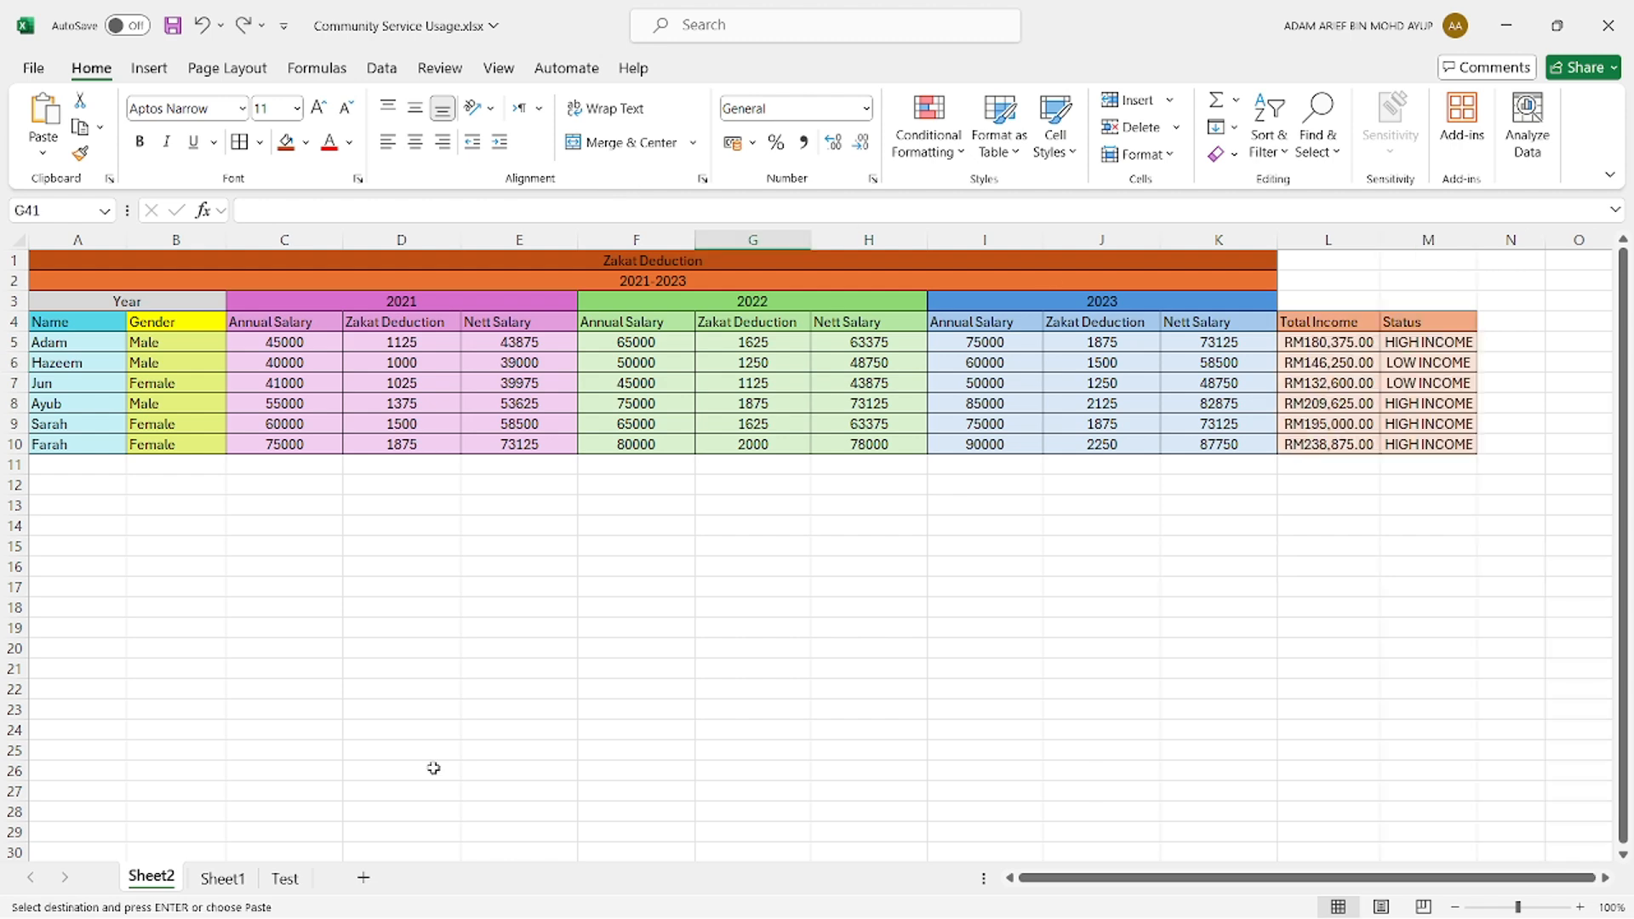
Step: Format all amounts in C5:L10 as Currency with the RM symbol and 2 decimal places
left_click(287, 345)
left_click_drag(287, 345, 1346, 441)
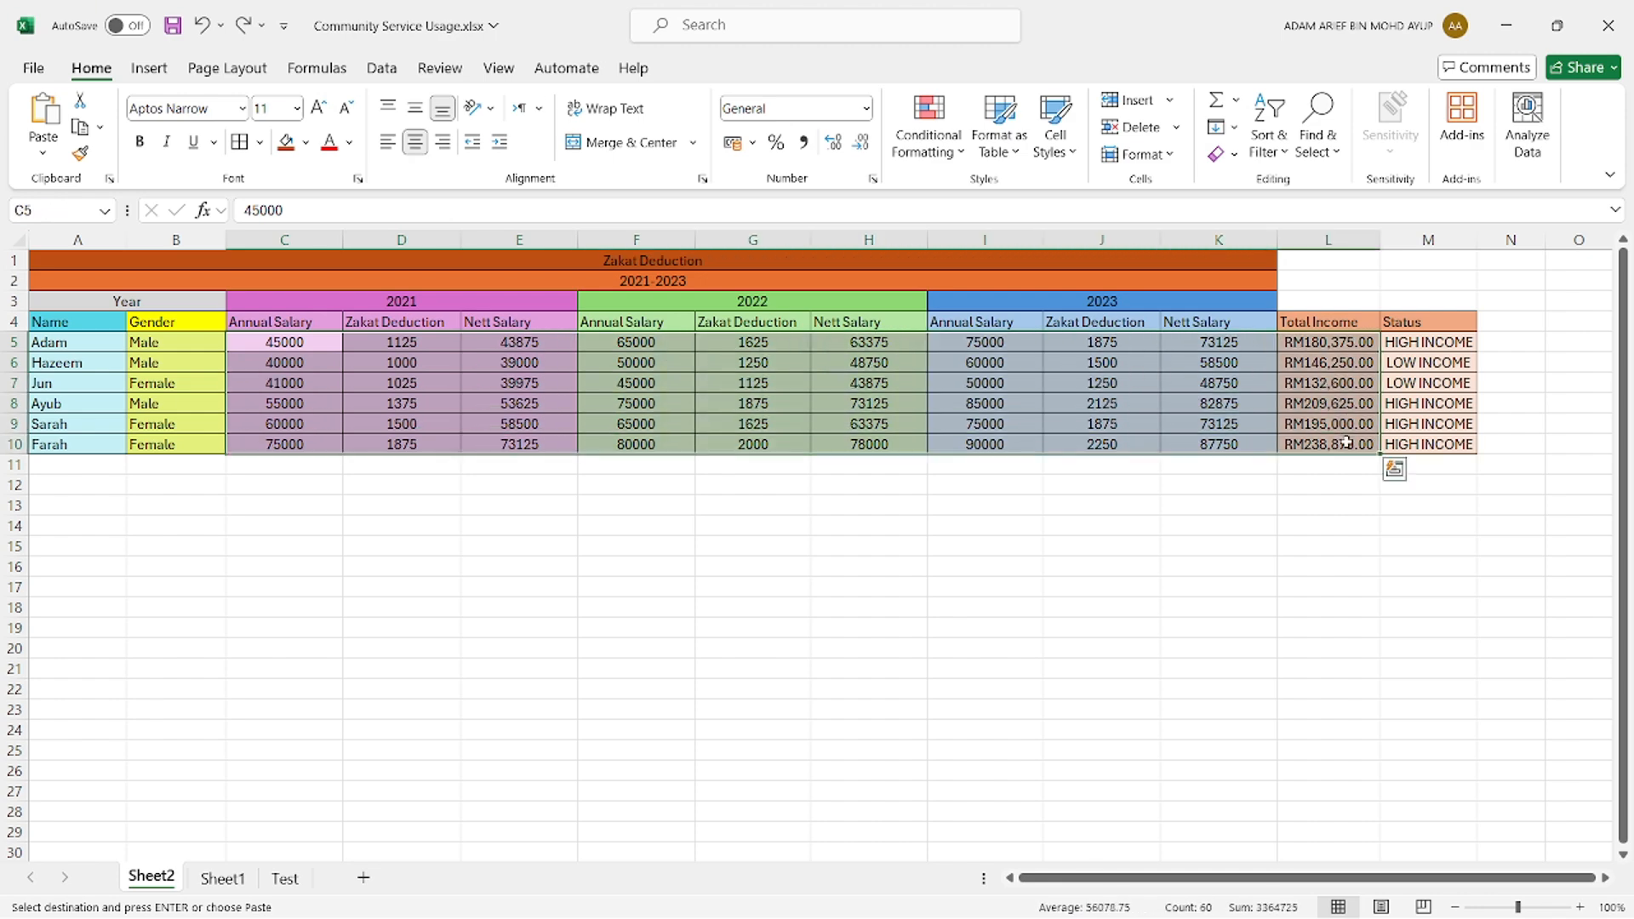
right_click(655, 370)
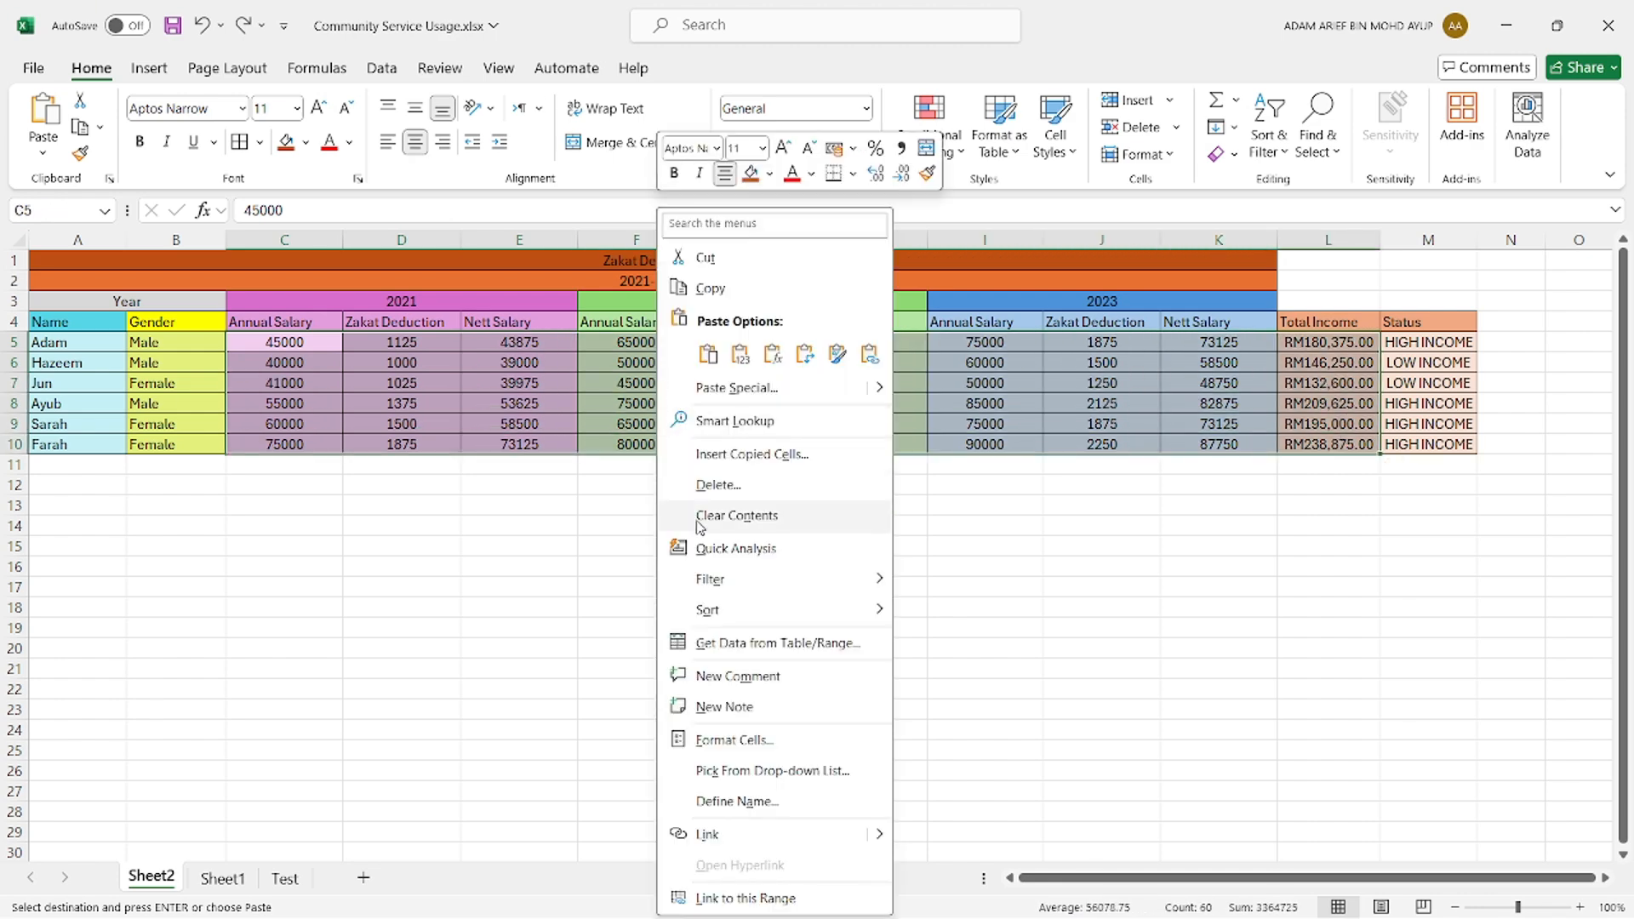
left_click(746, 743)
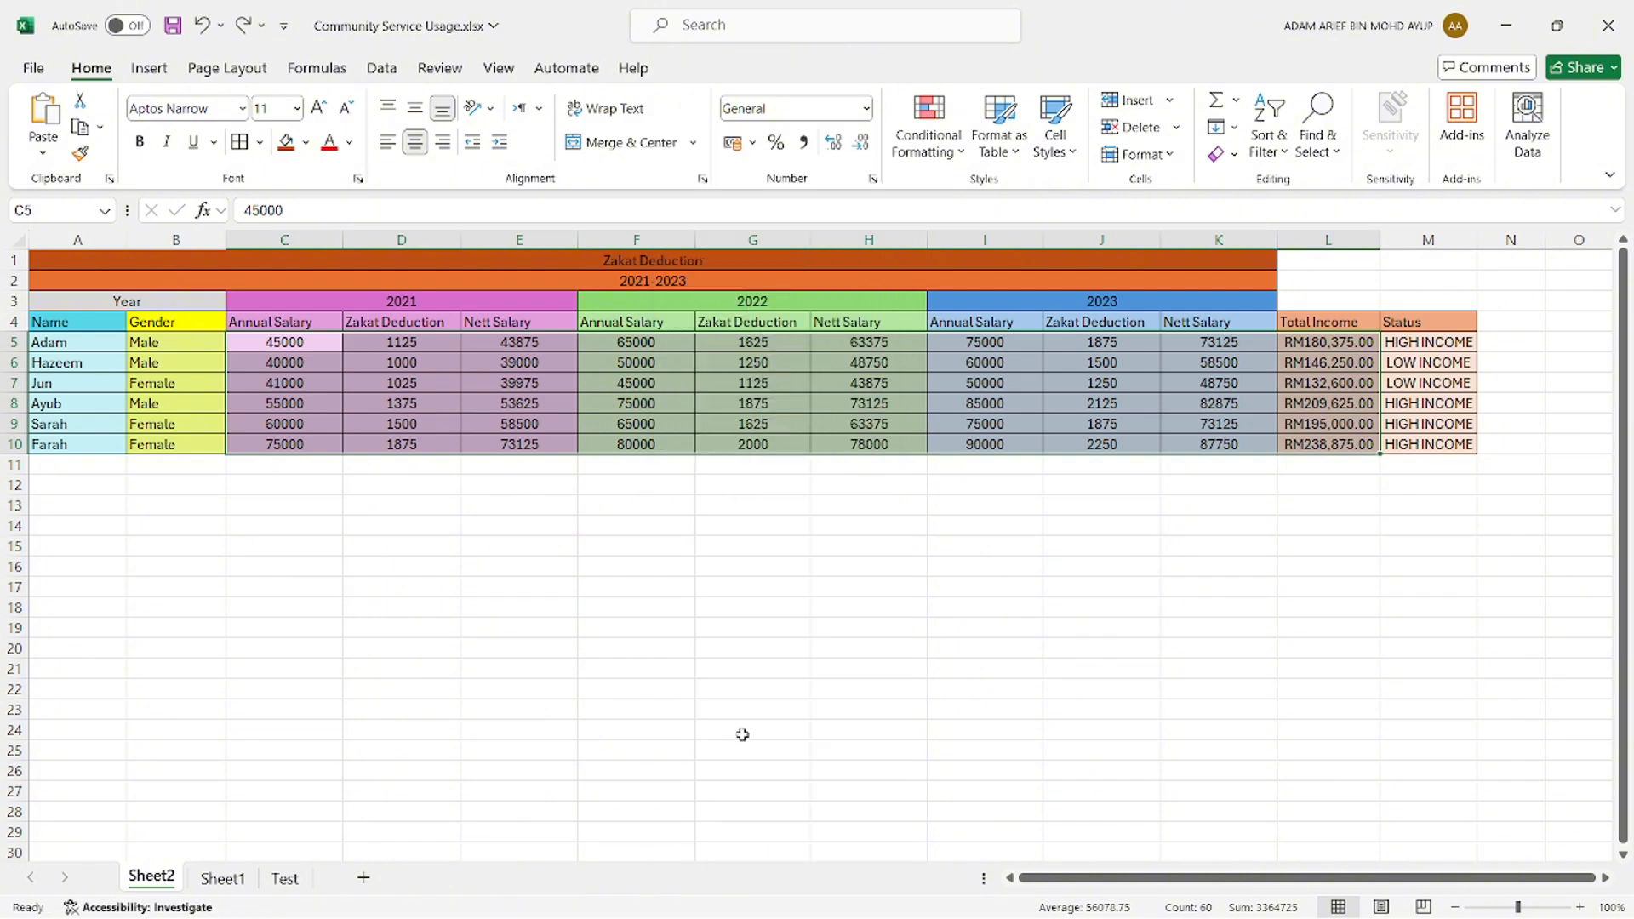
left_click(502, 508)
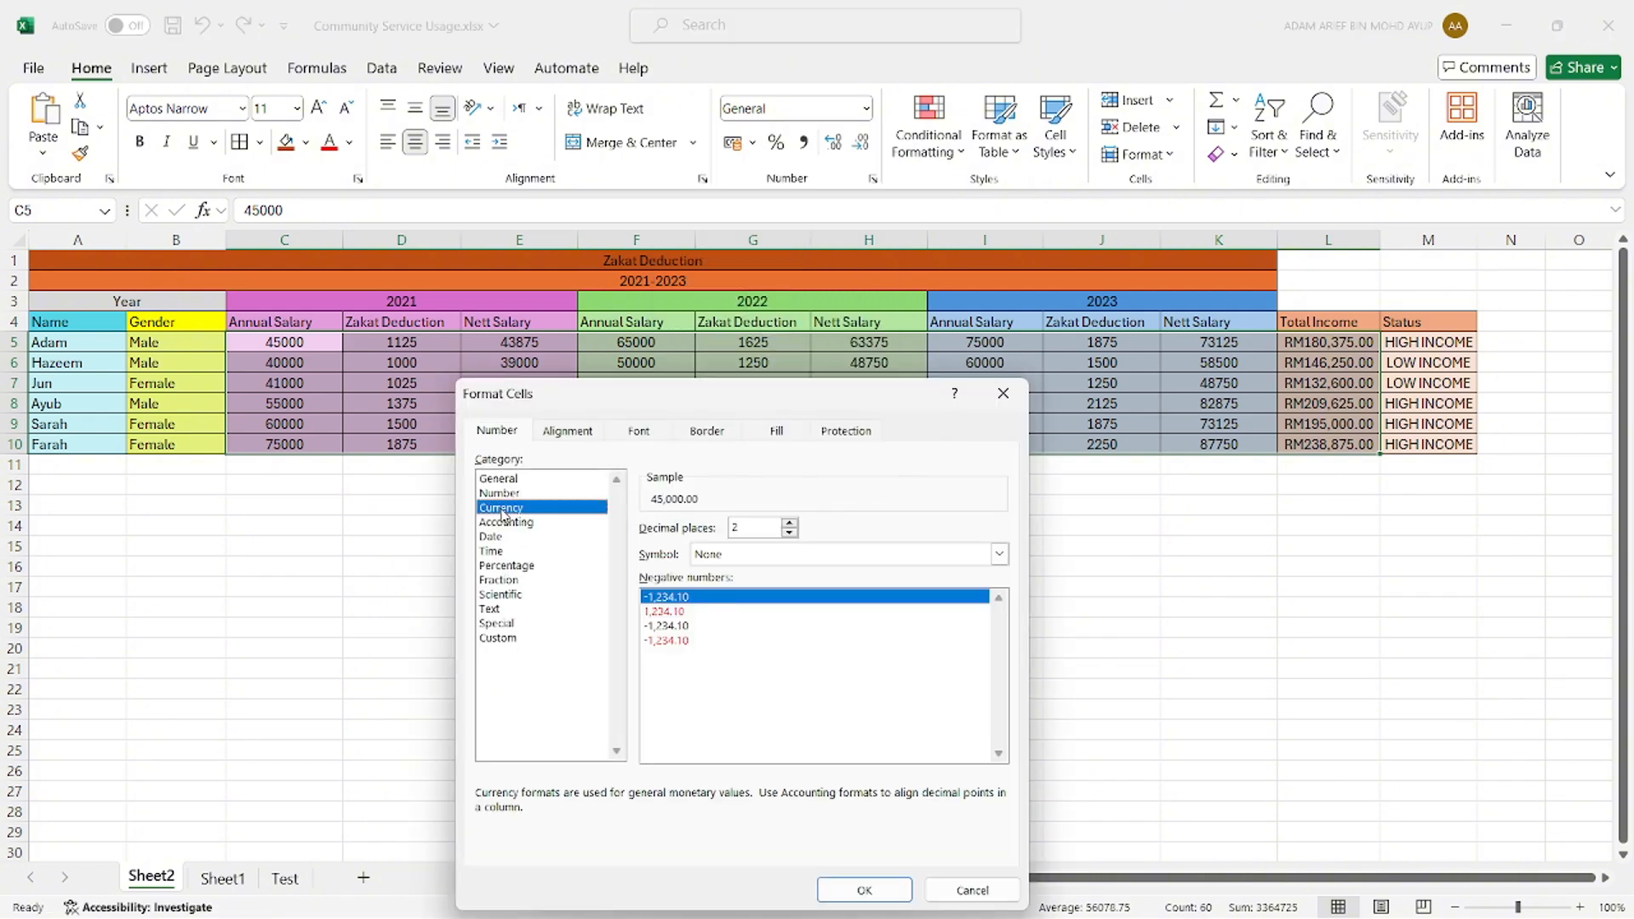
left_click(742, 555)
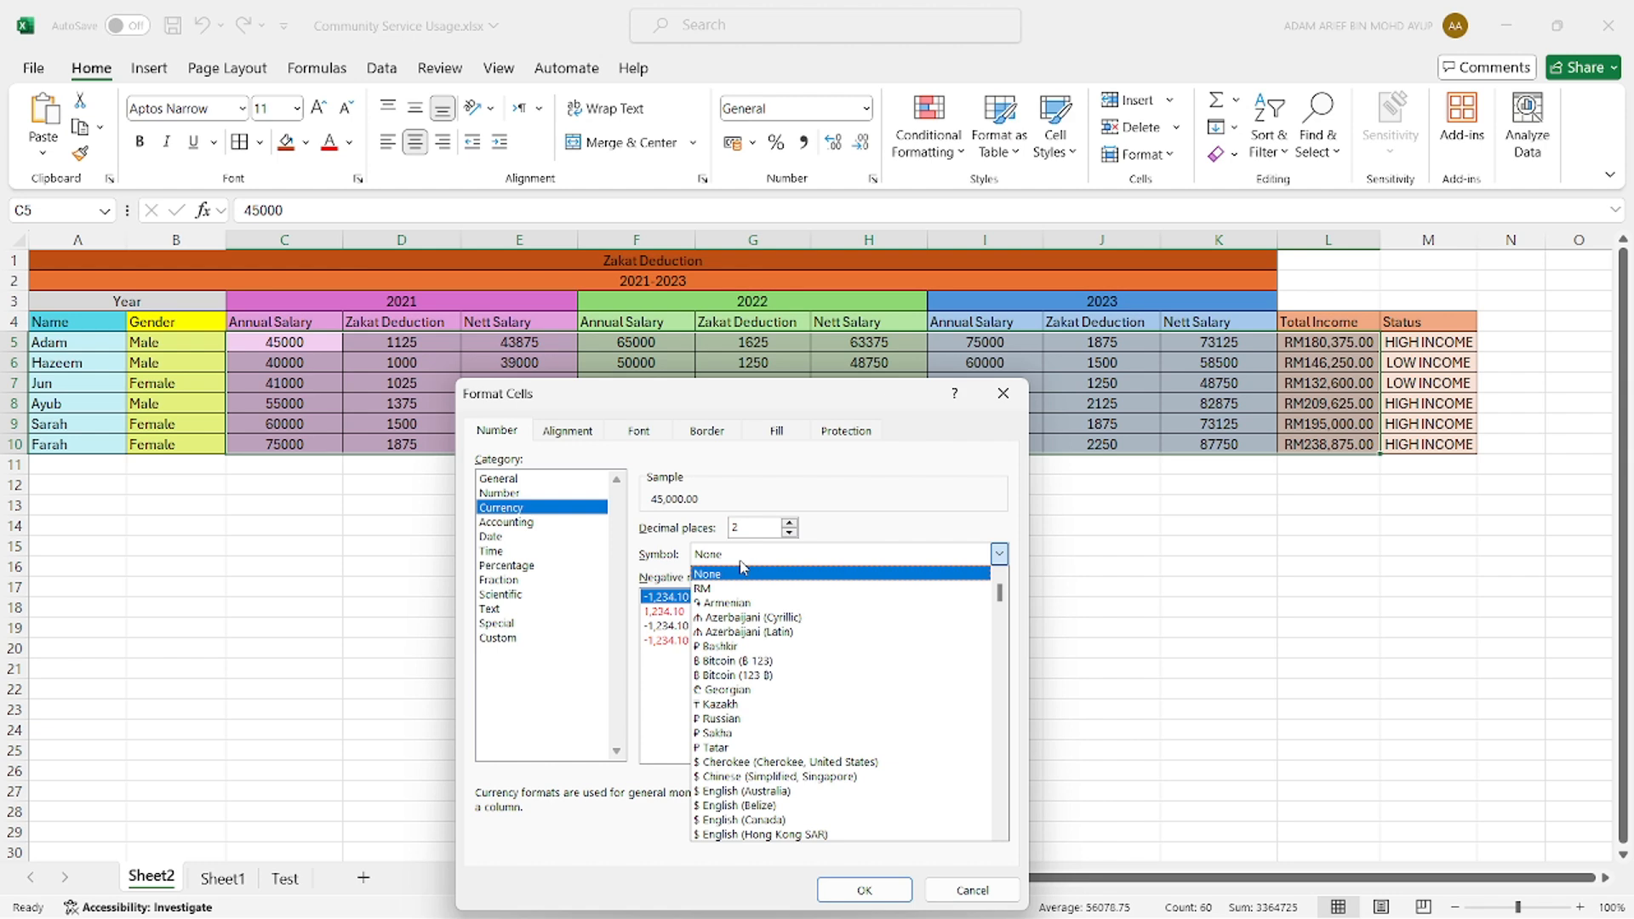
left_click(726, 591)
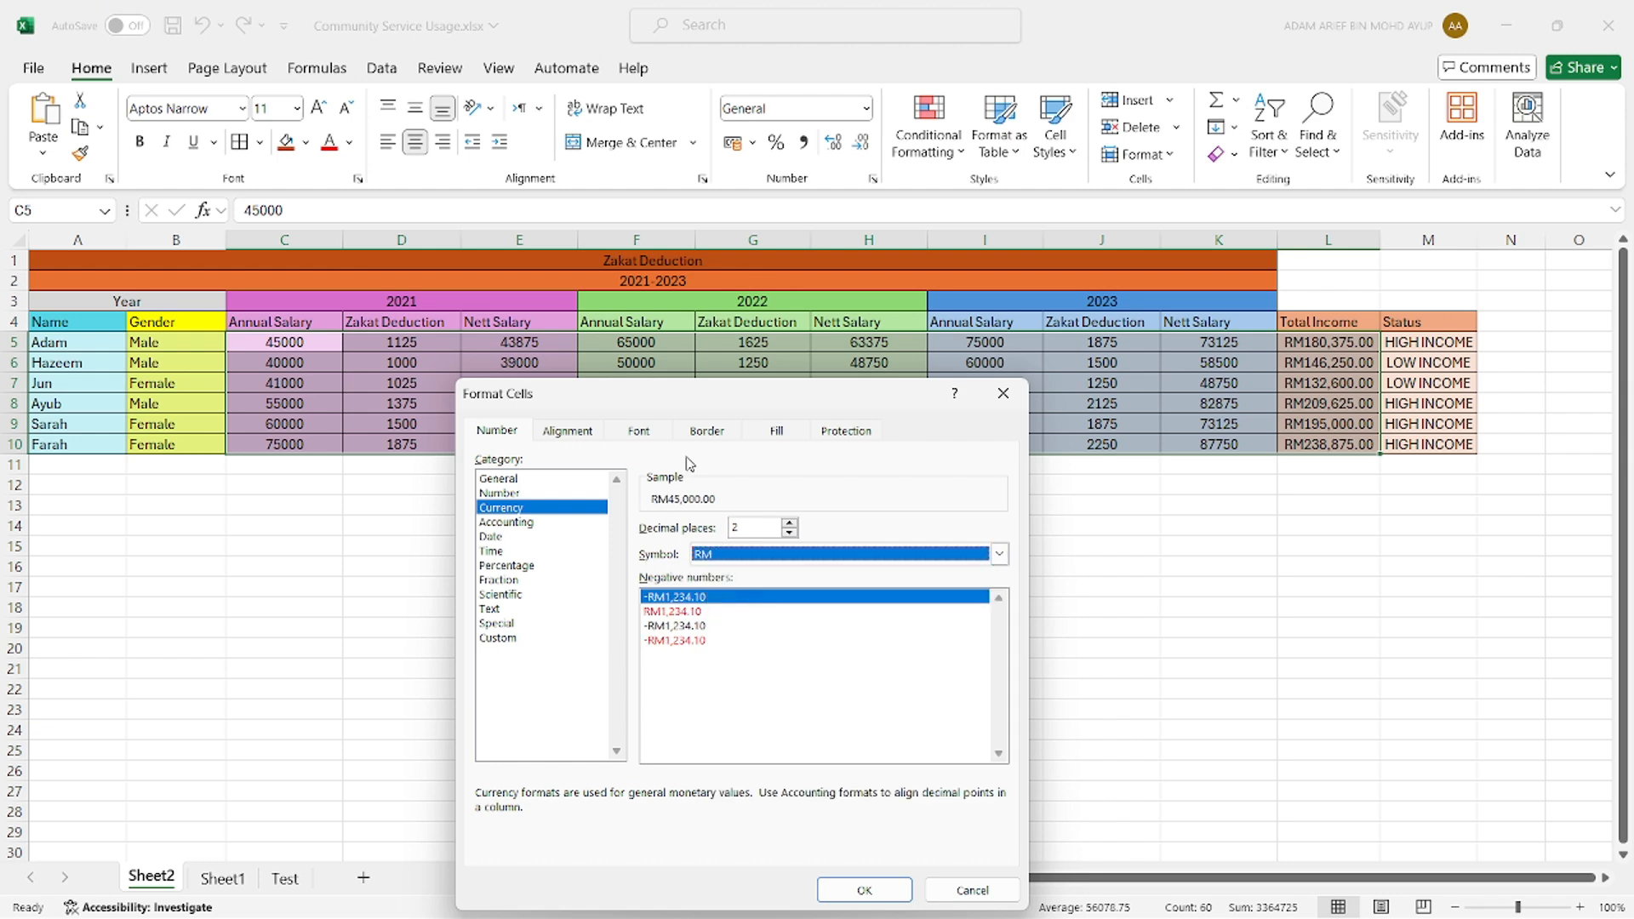
left_click_drag(708, 395, 656, 146)
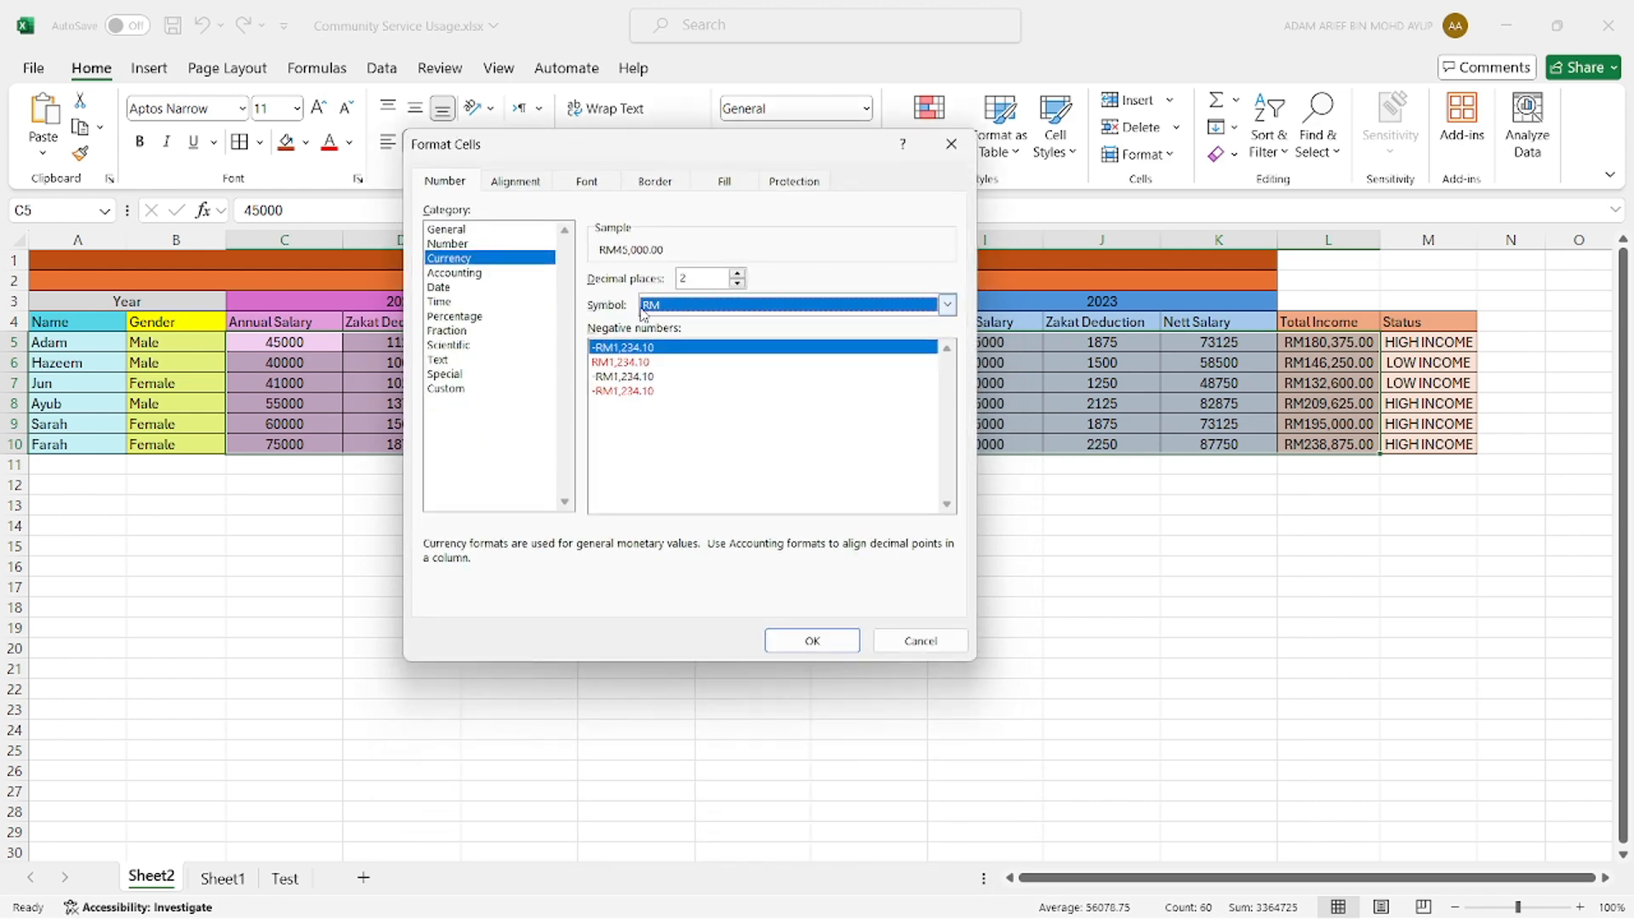
left_click(812, 640)
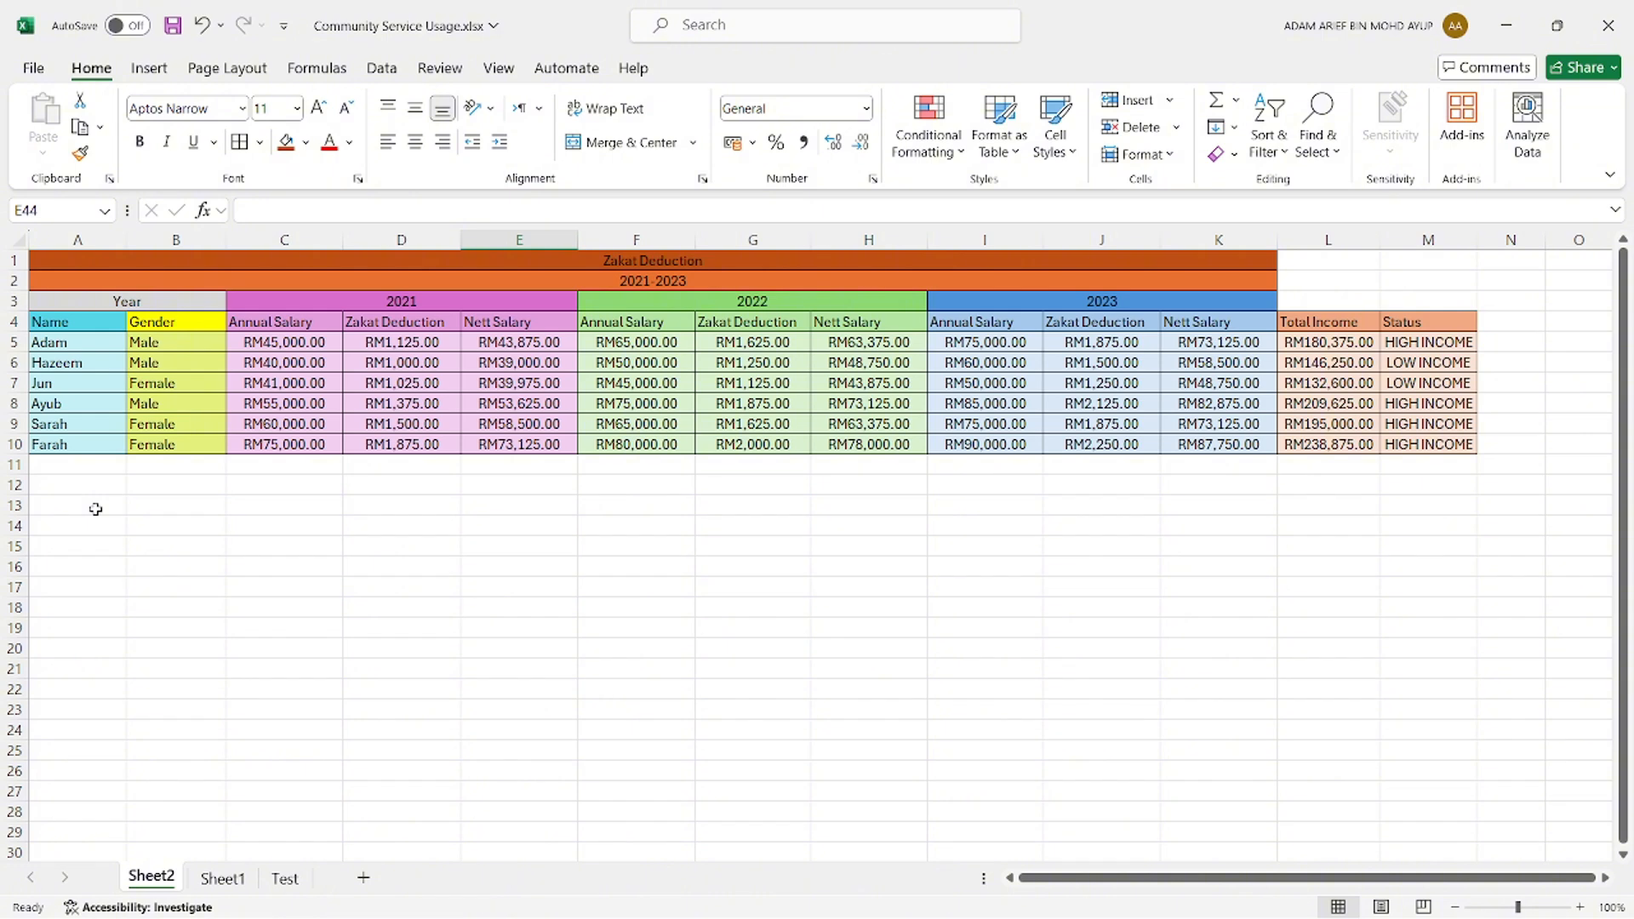
key("ctrl+z")
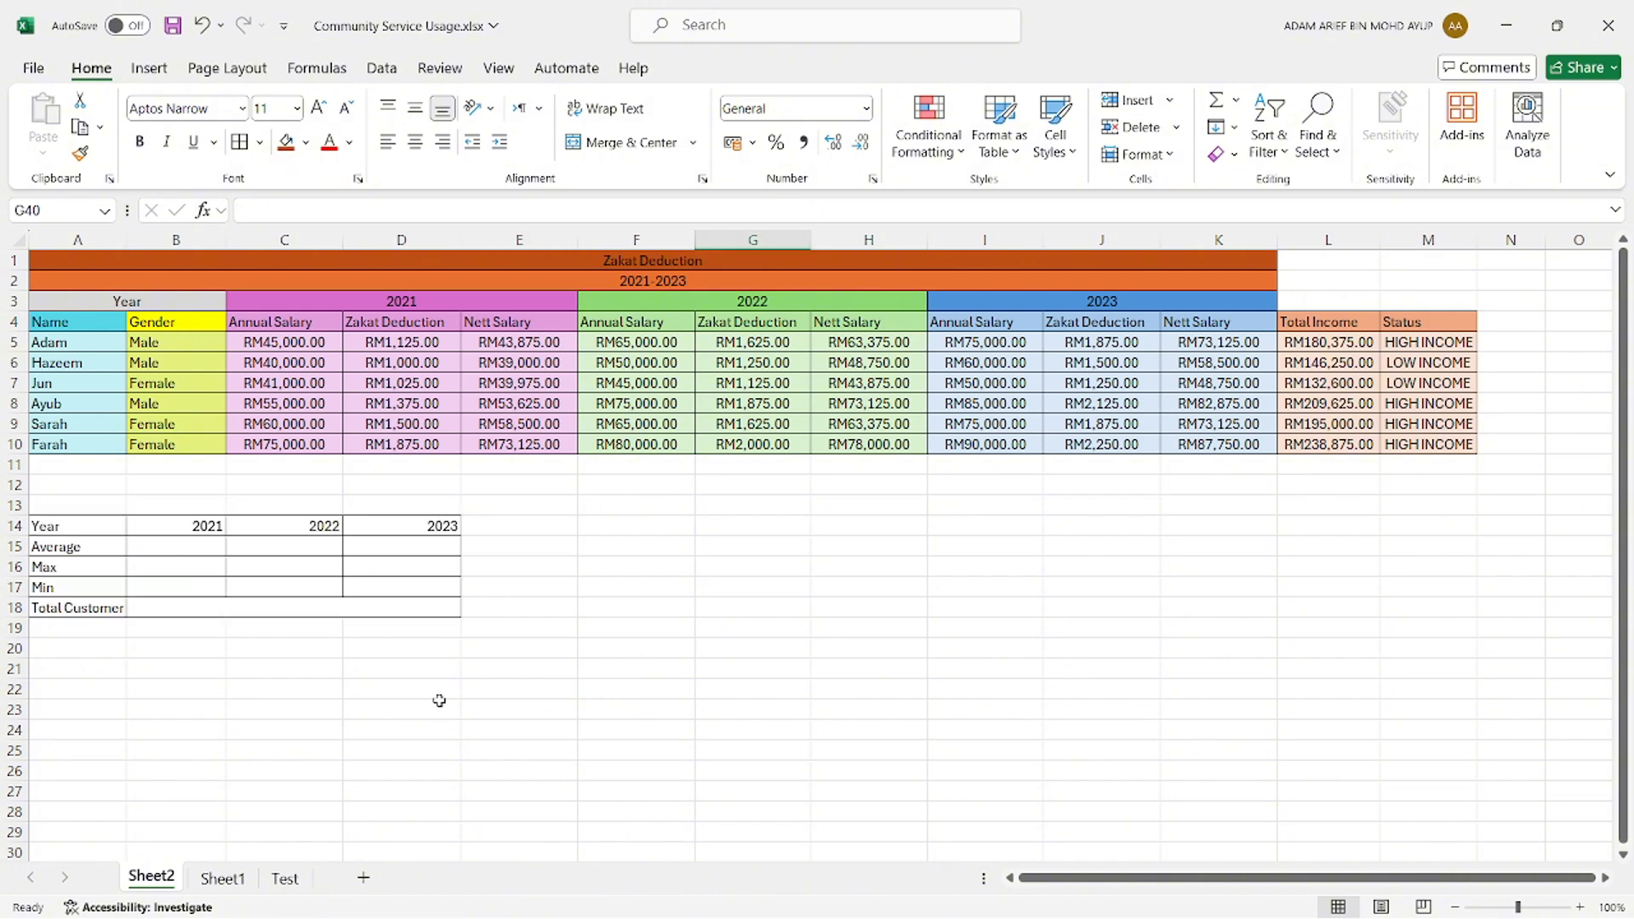
Step: Enter the 2021 average formula =AVERAGE(C5:C10) for the annual salaries in B15
left_click(184, 550)
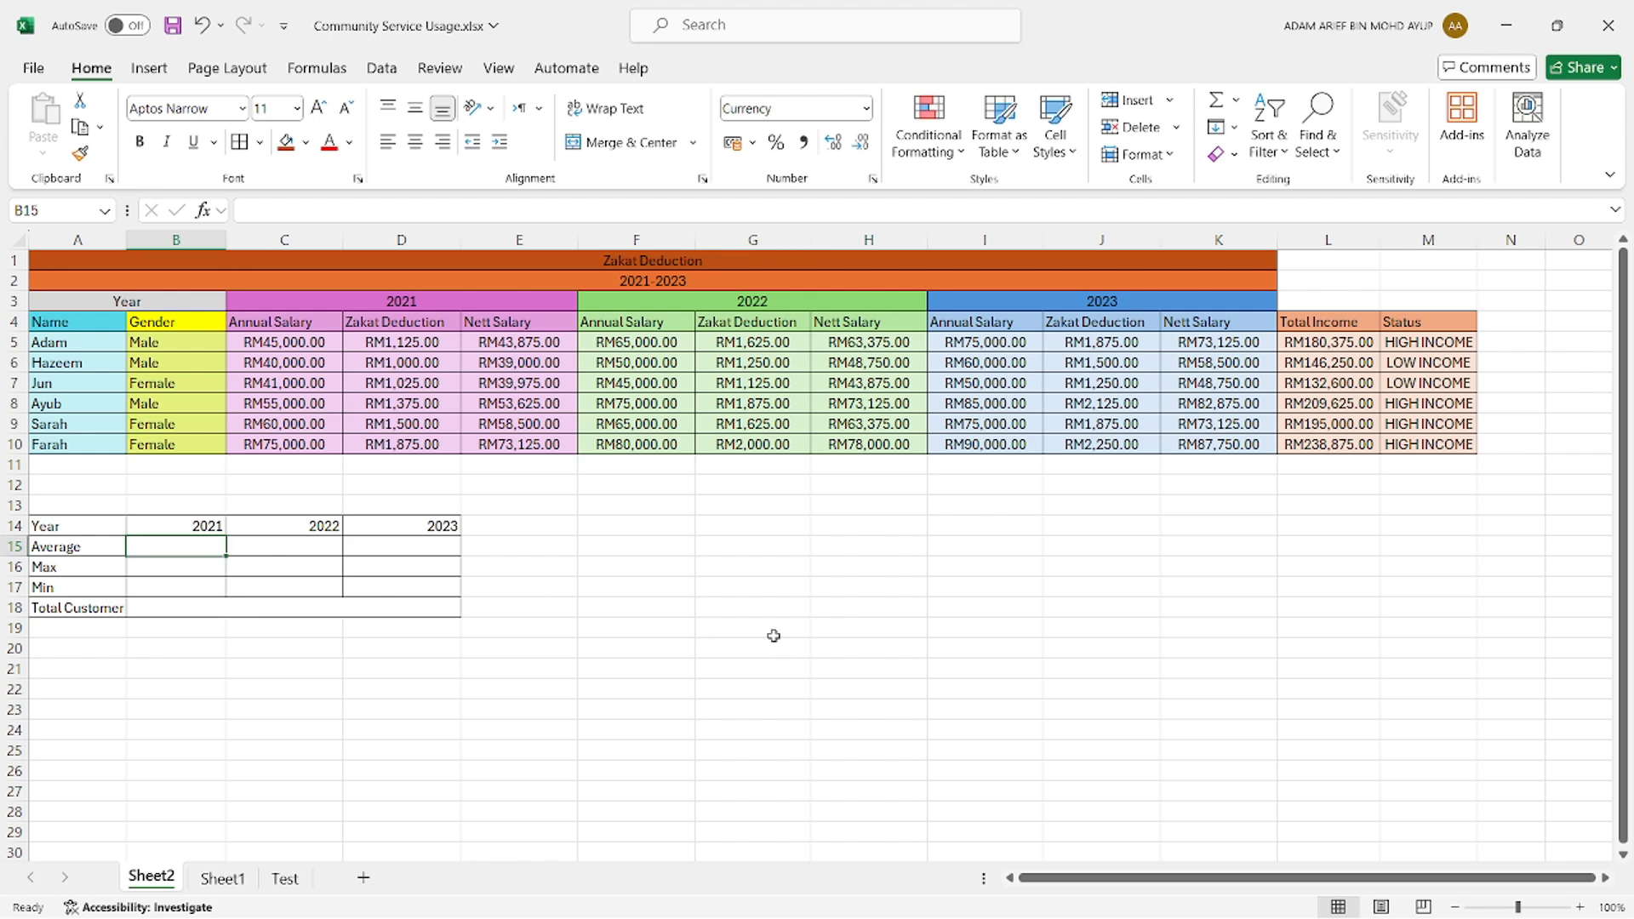
type("=average")
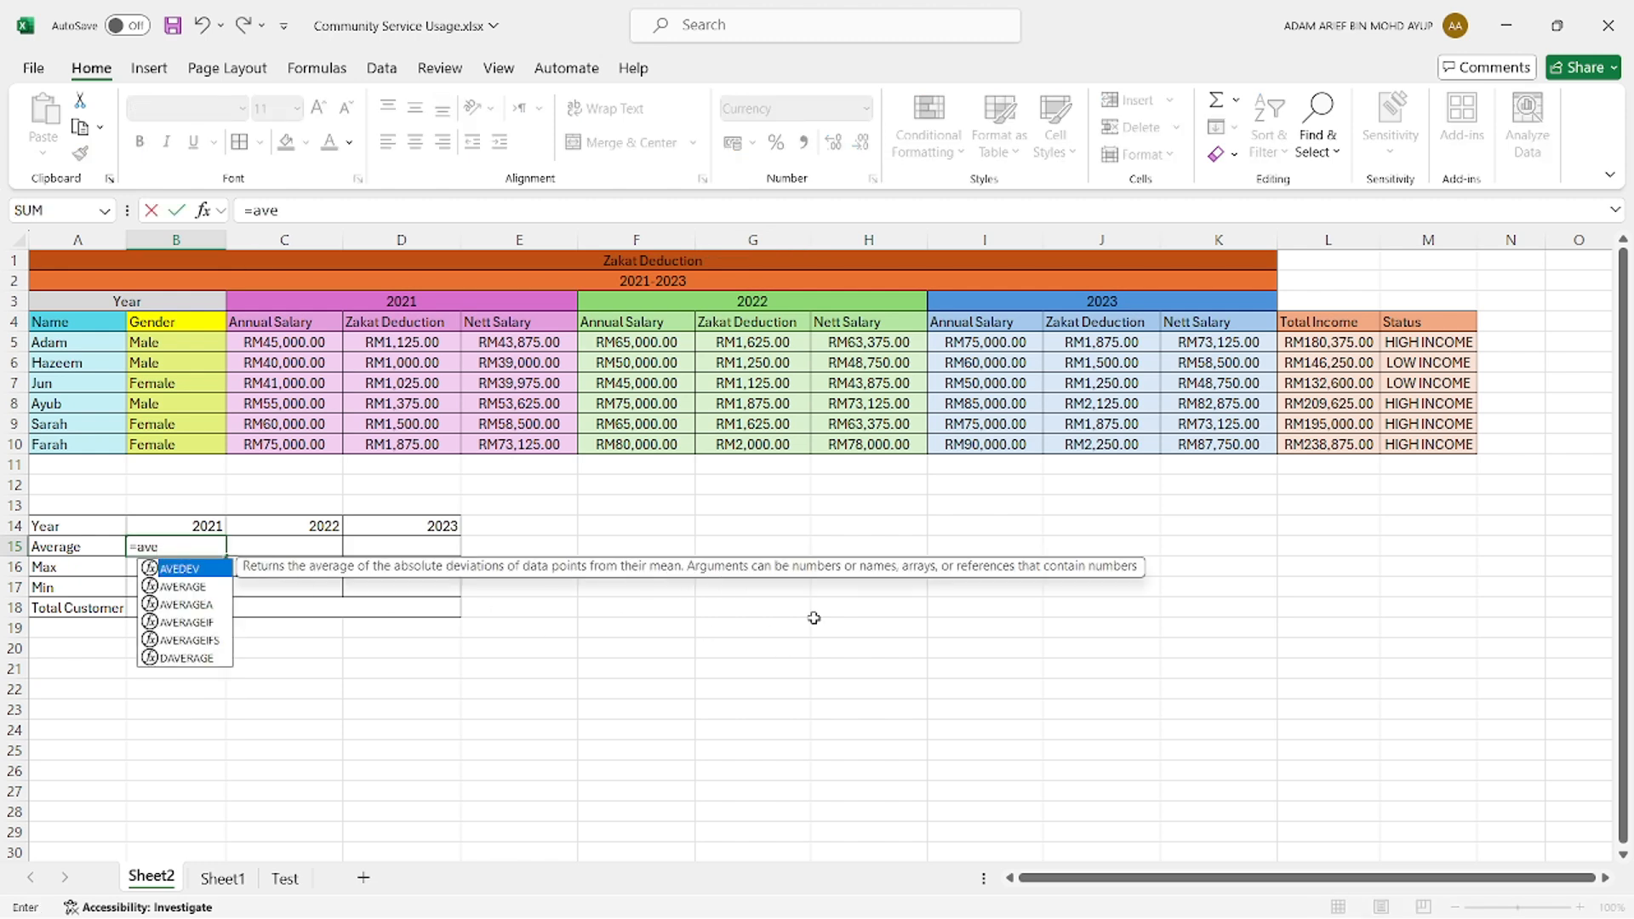
key("Tab")
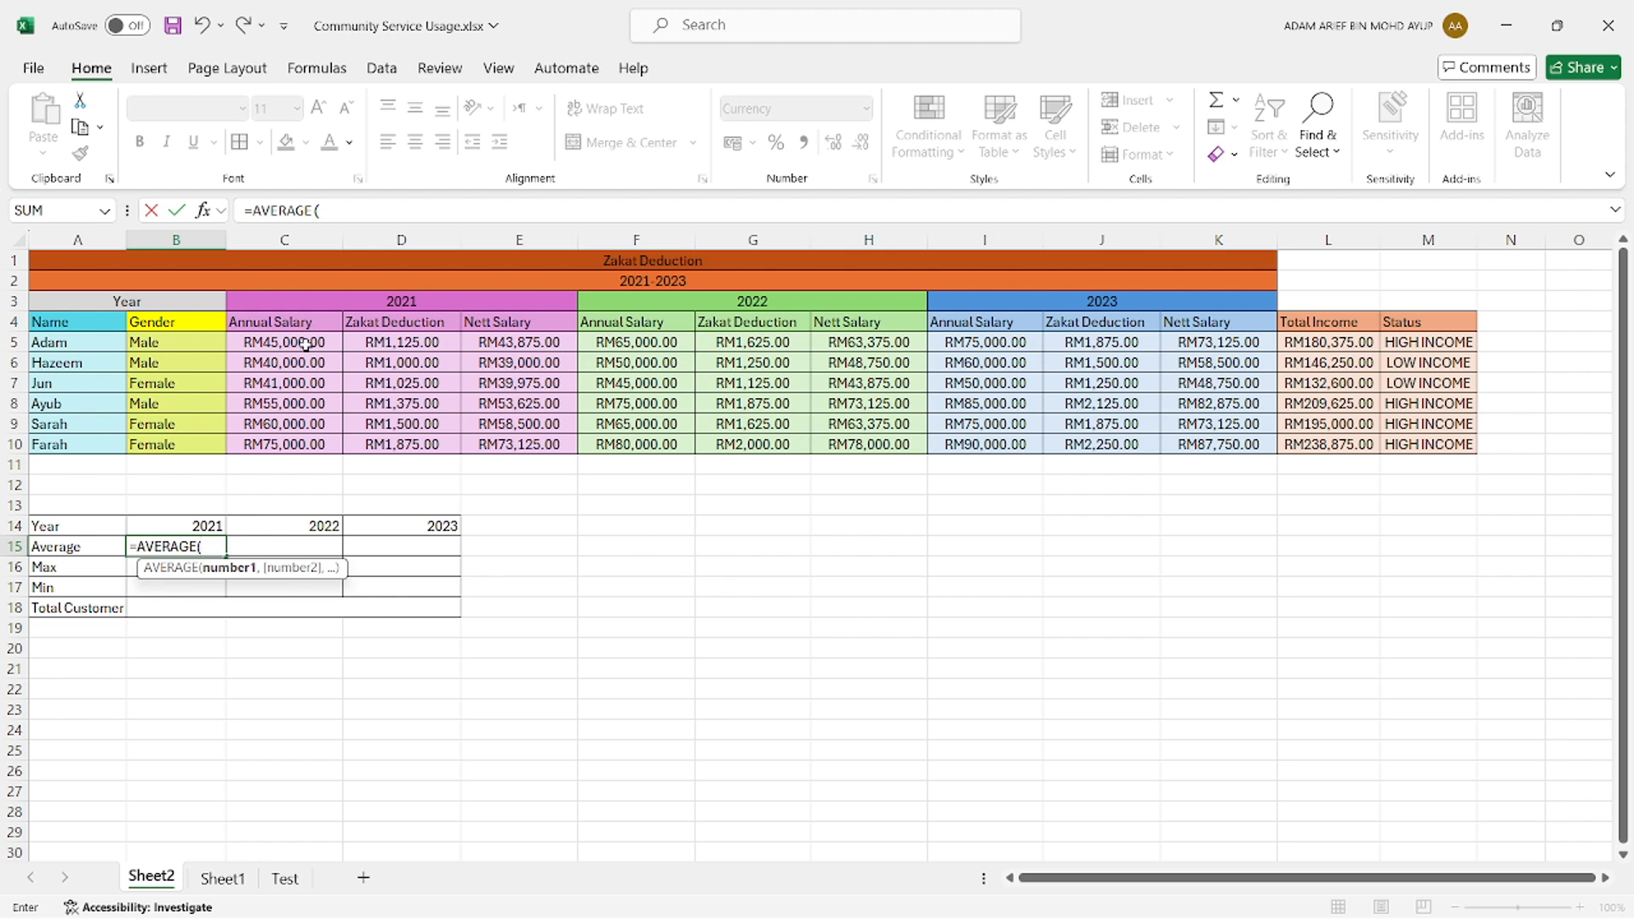
left_click_drag(305, 343, 300, 447)
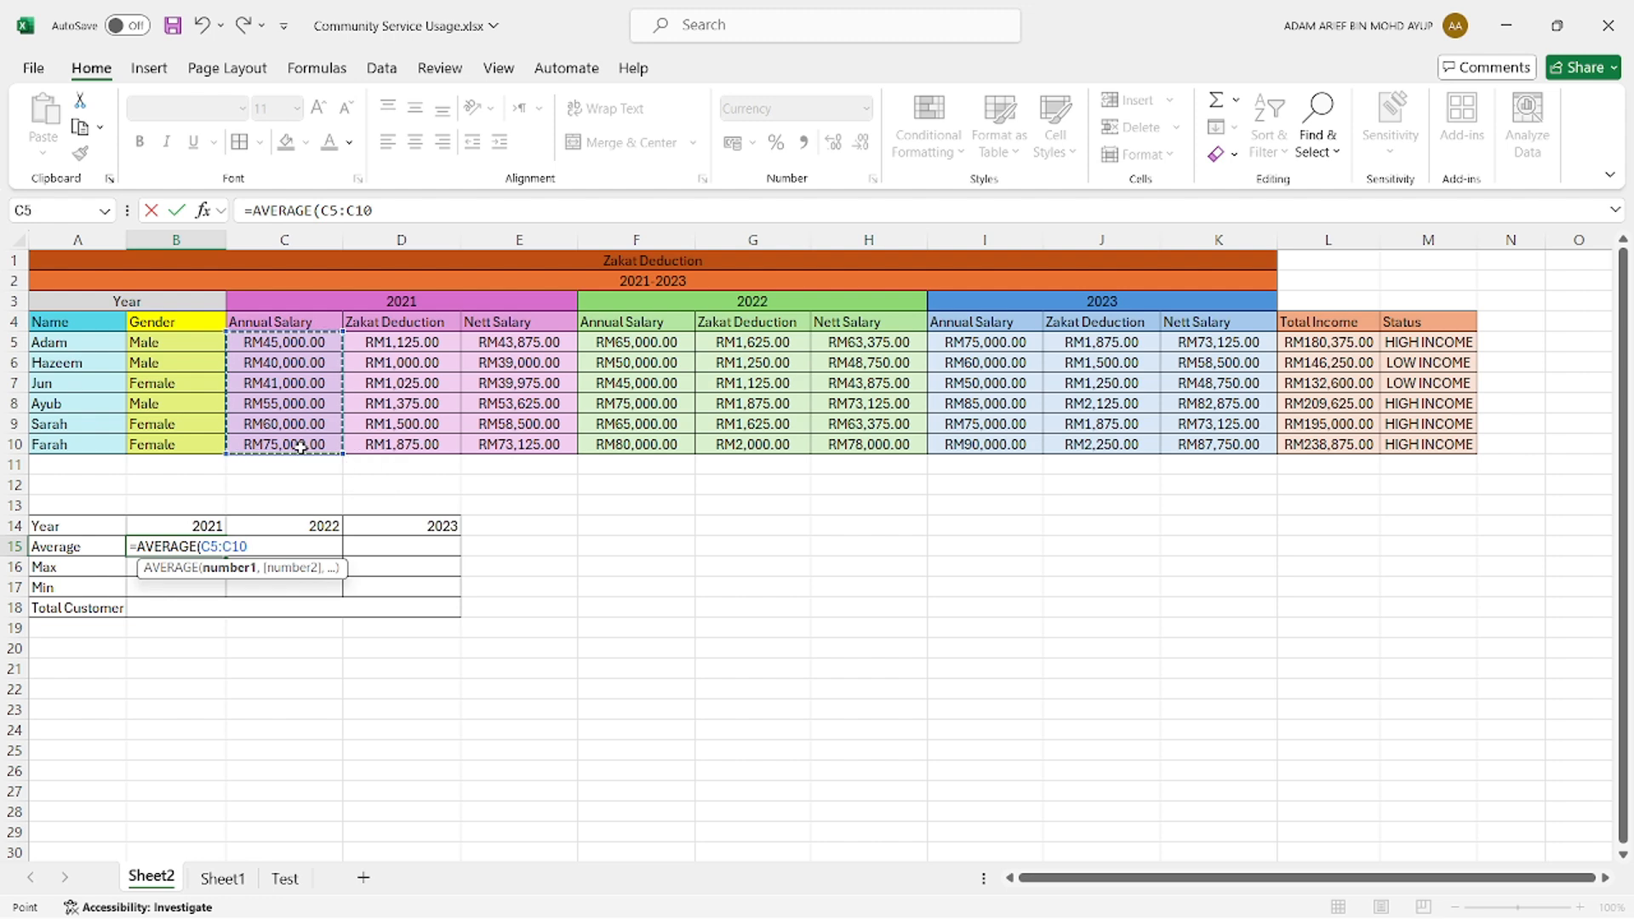
type(")")
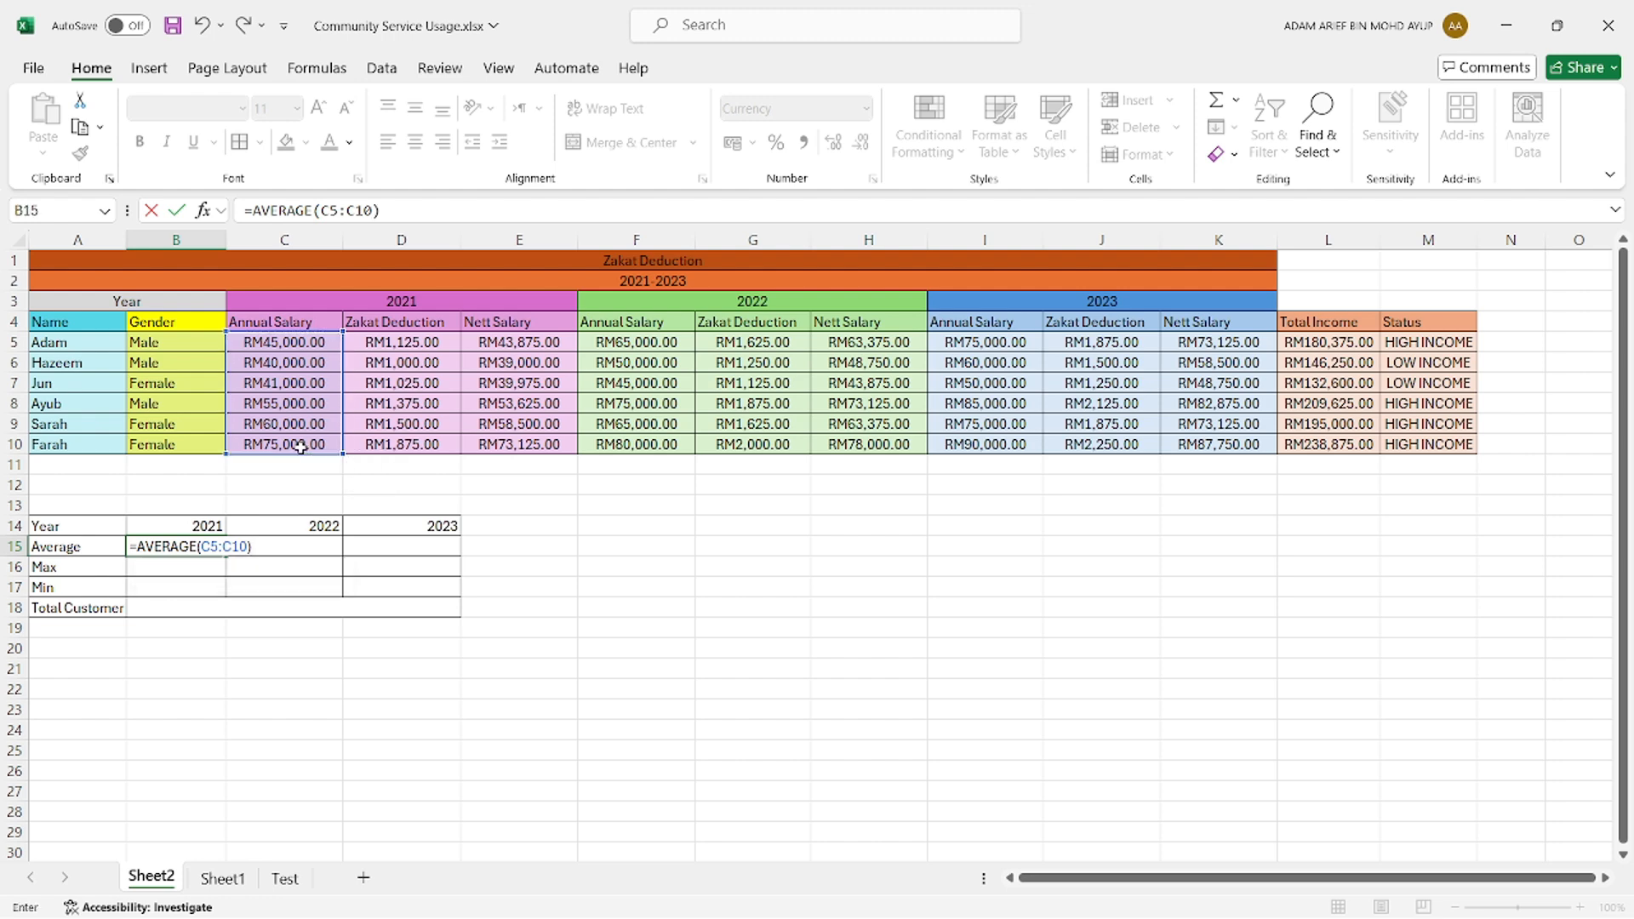
key("Return")
Step: Enter the 2021 maximum salary formula =MAX(C5:C10) in B16
type("=max")
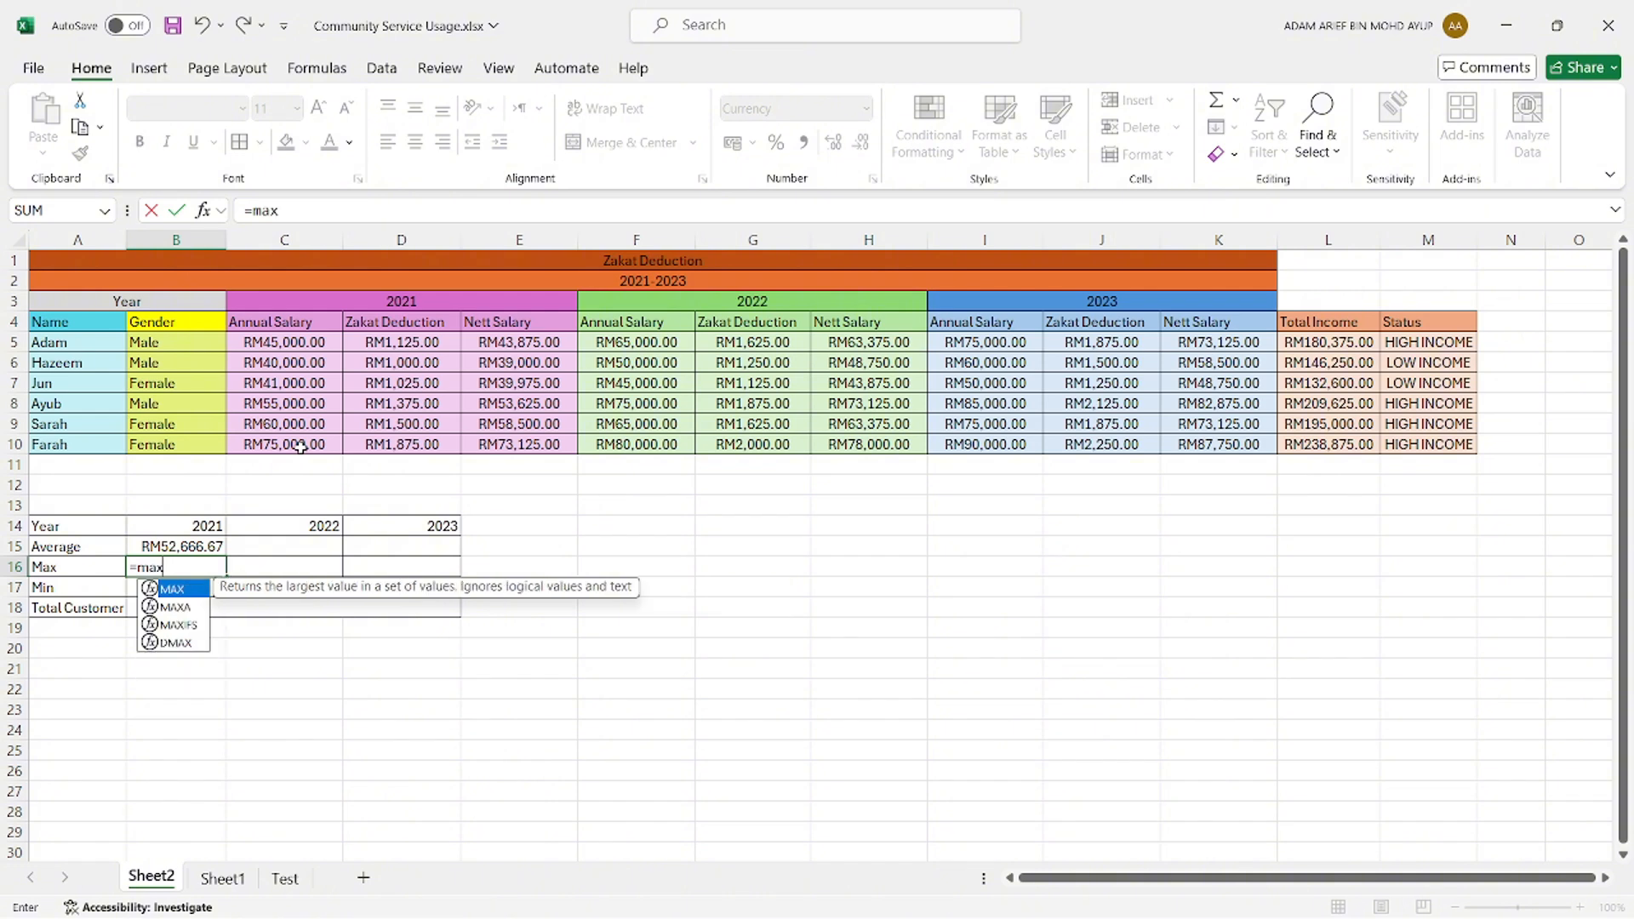
key("Tab")
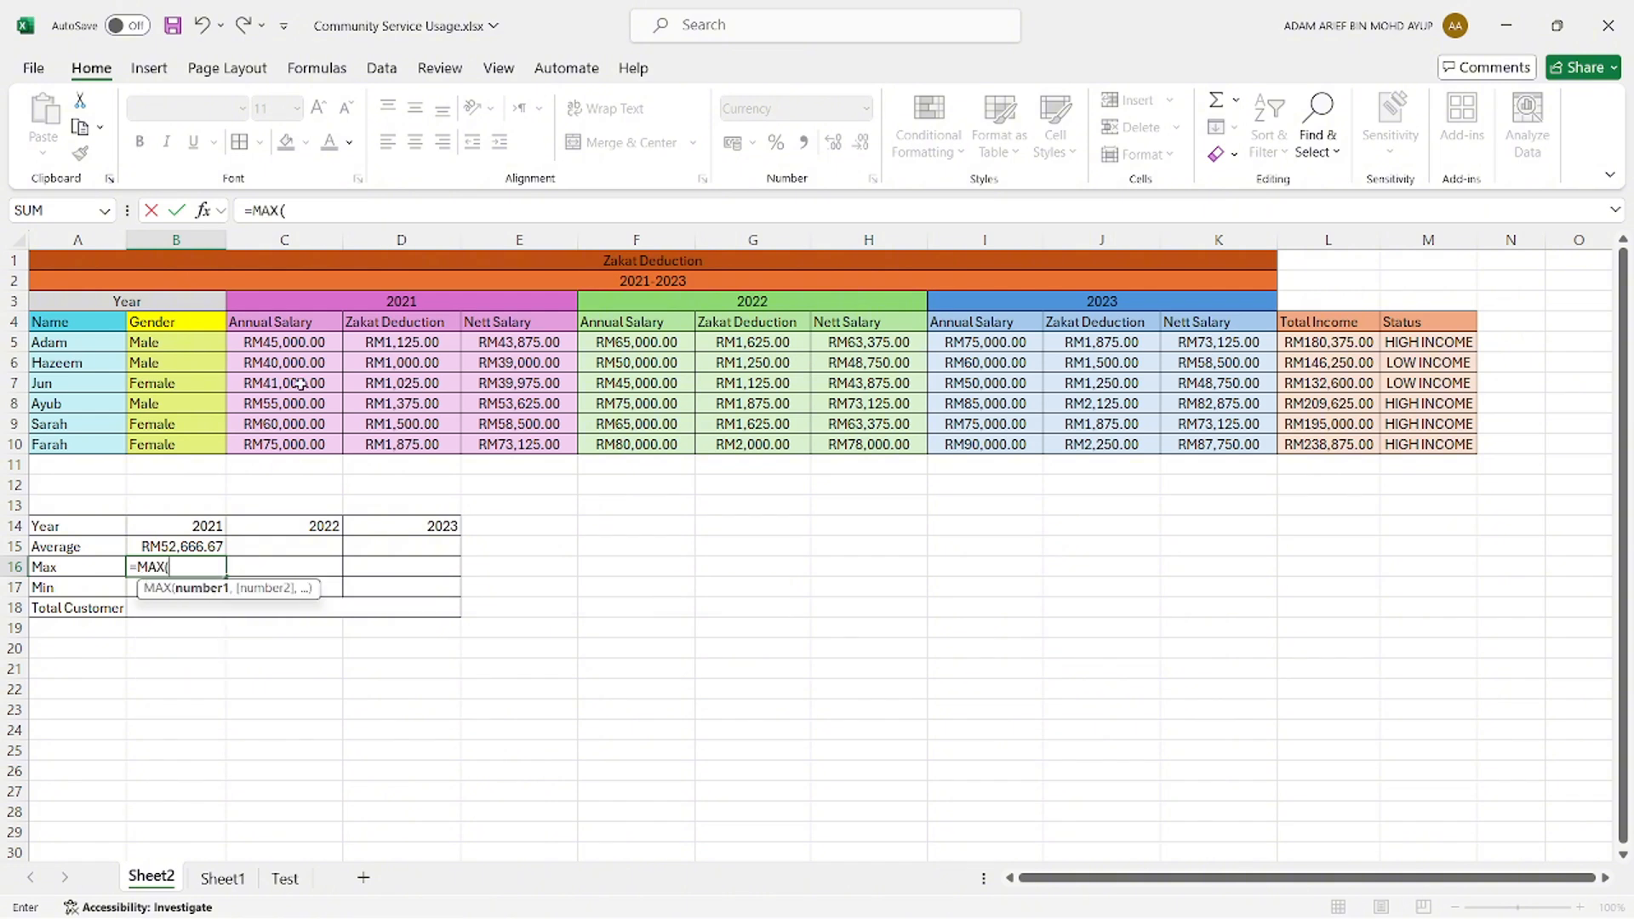
left_click_drag(282, 343, 281, 447)
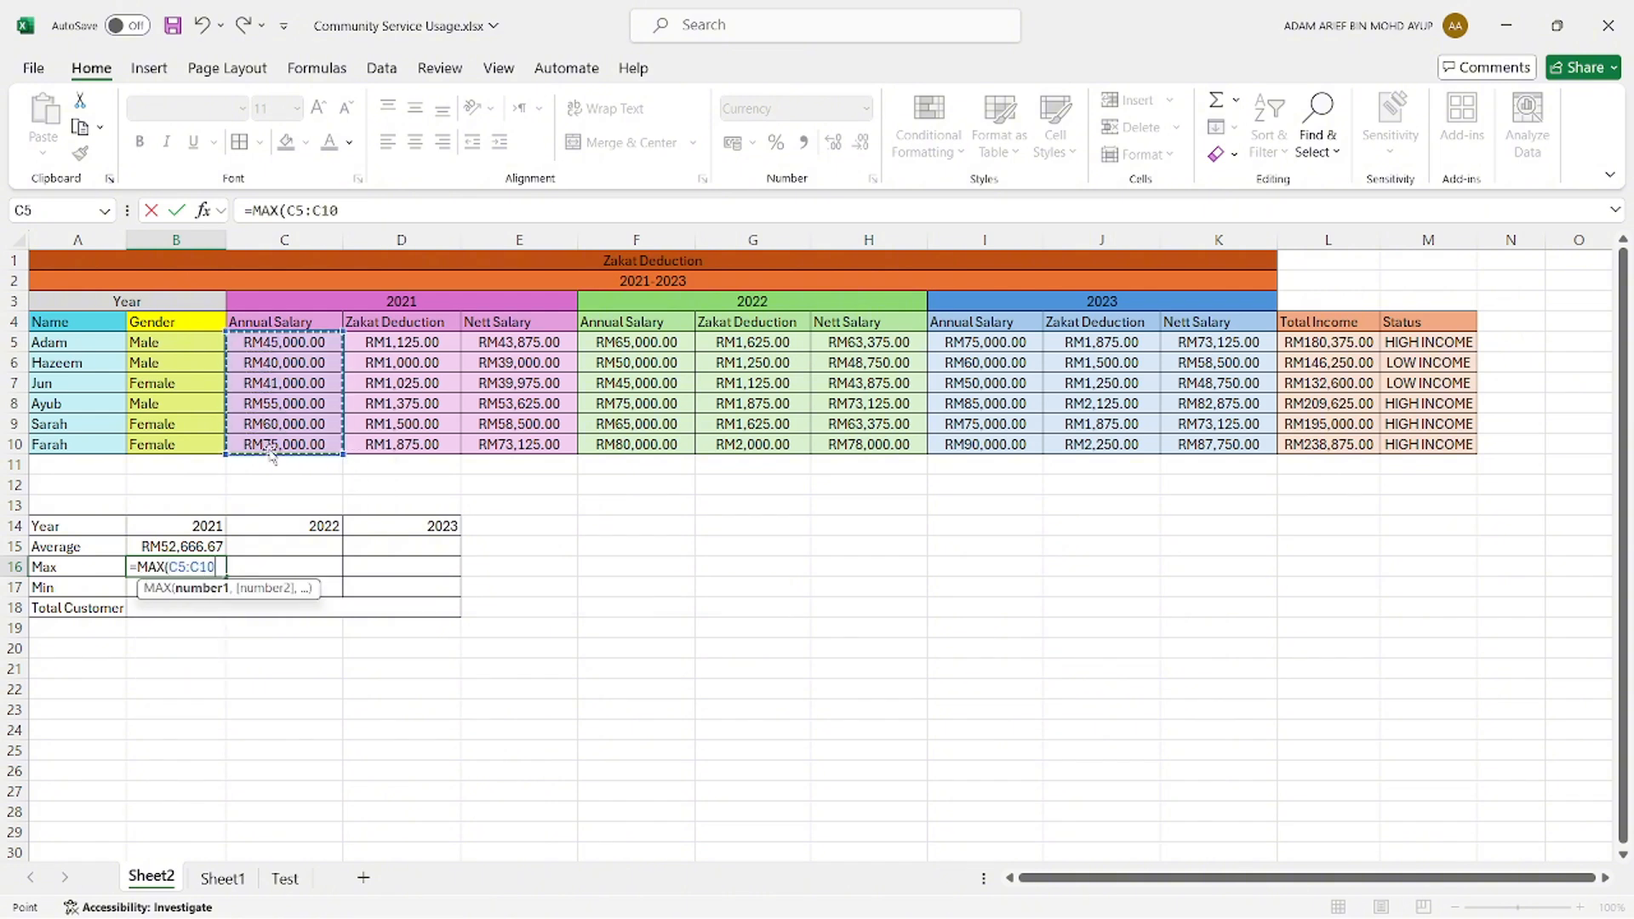
type(")")
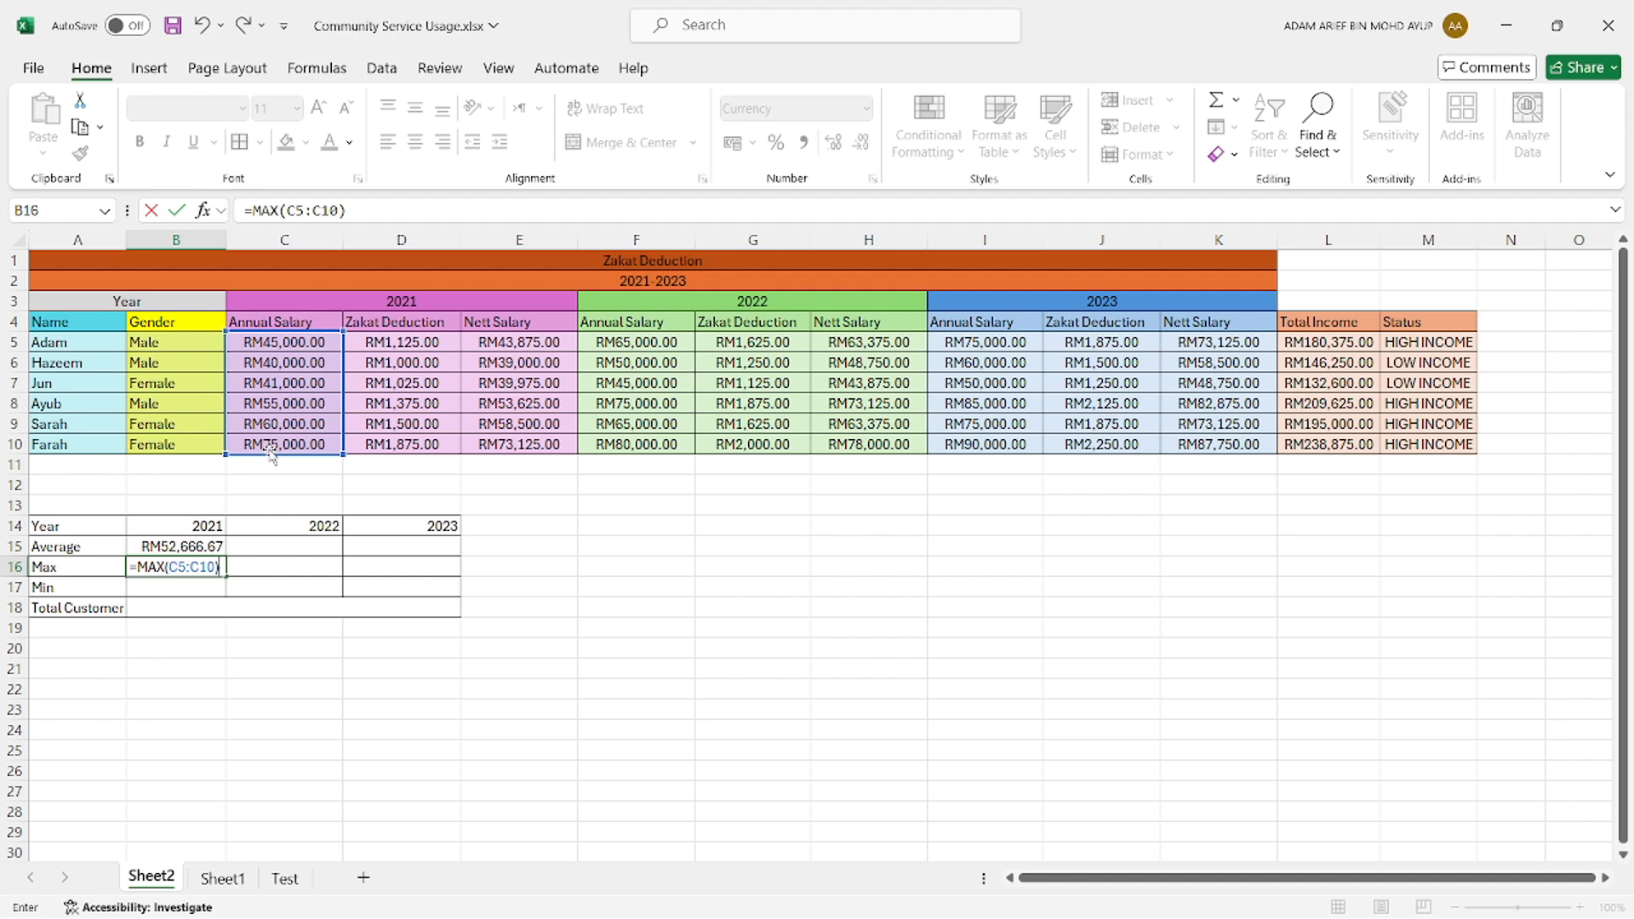
key("Return")
Step: Enter the 2021 minimum salary formula =MIN(C5:C10) in B17
type("=MIN(")
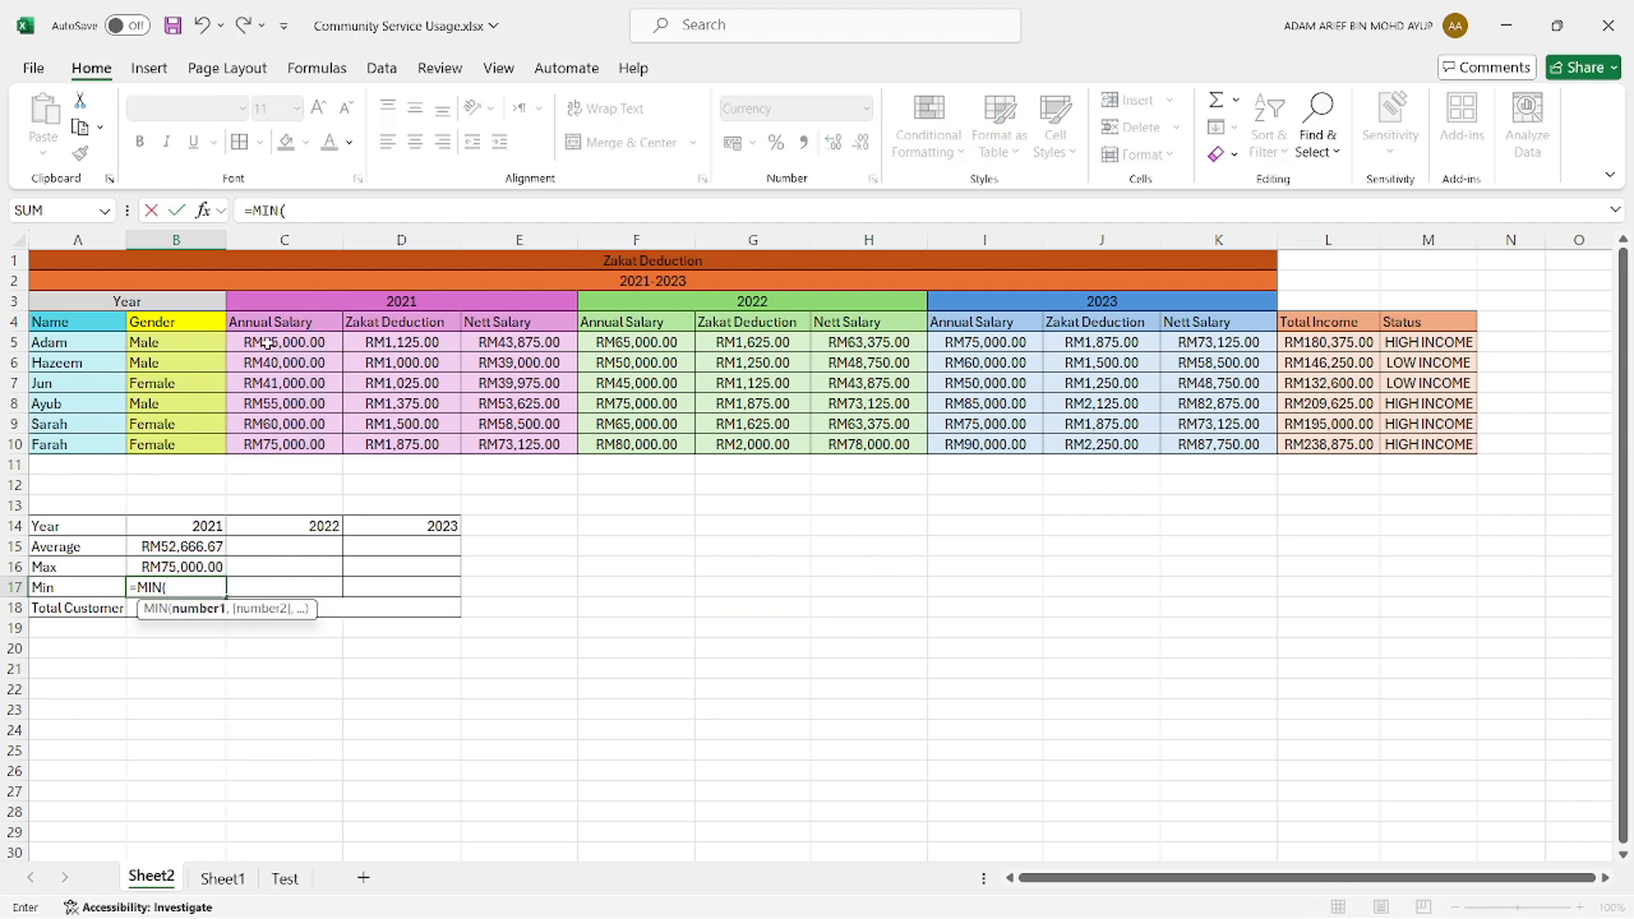
left_click_drag(268, 342, 267, 445)
type(")")
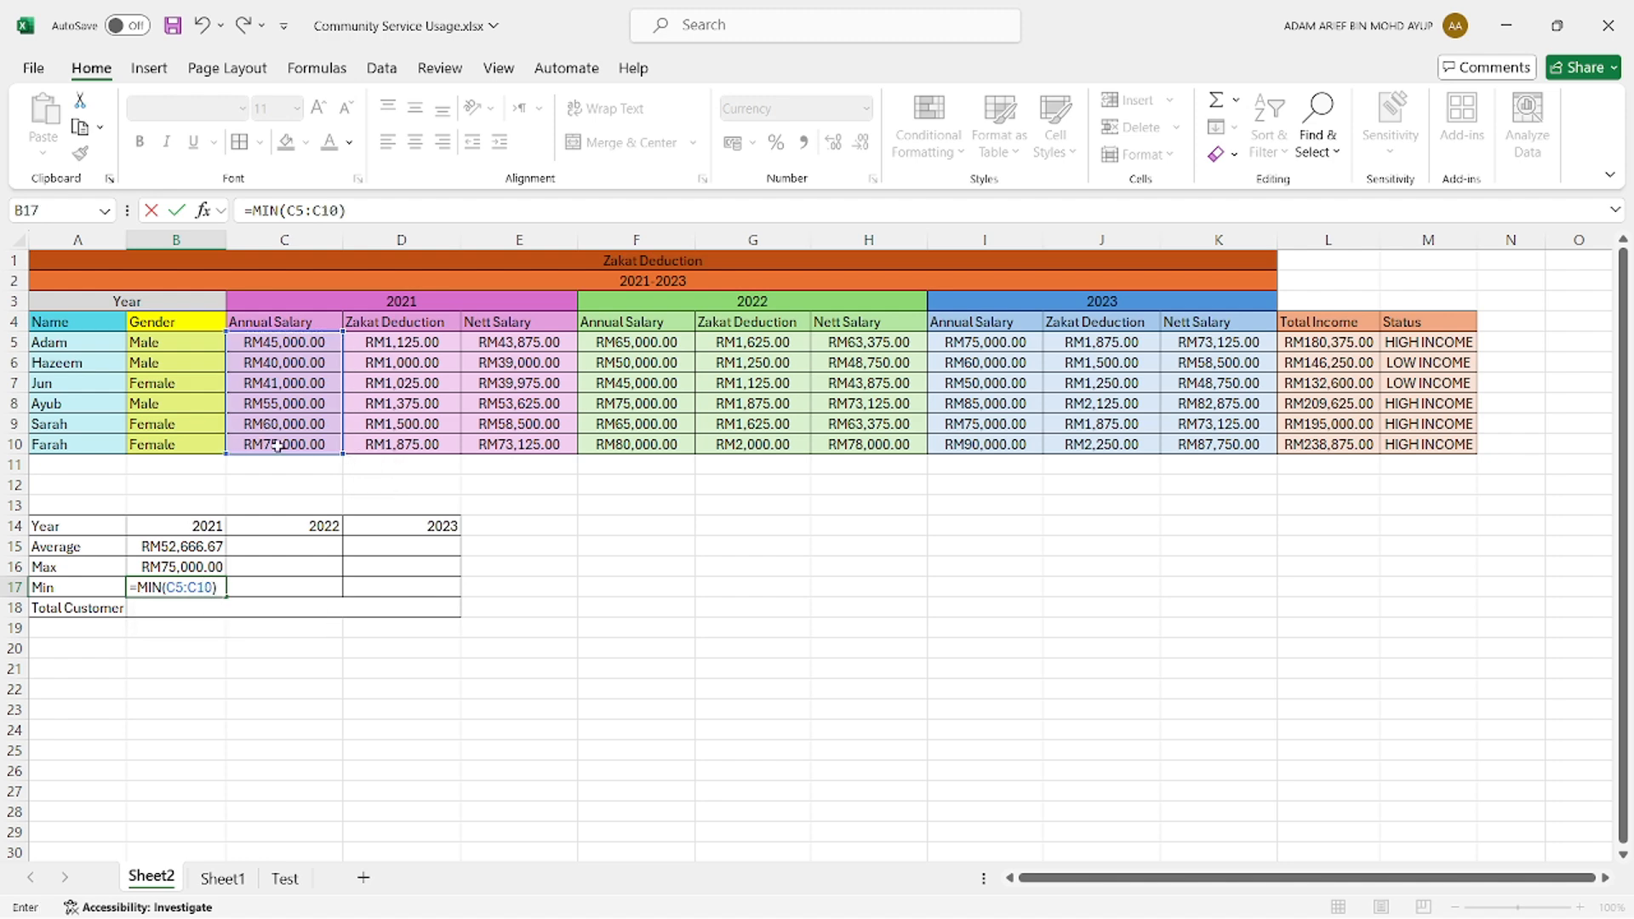
key("Return")
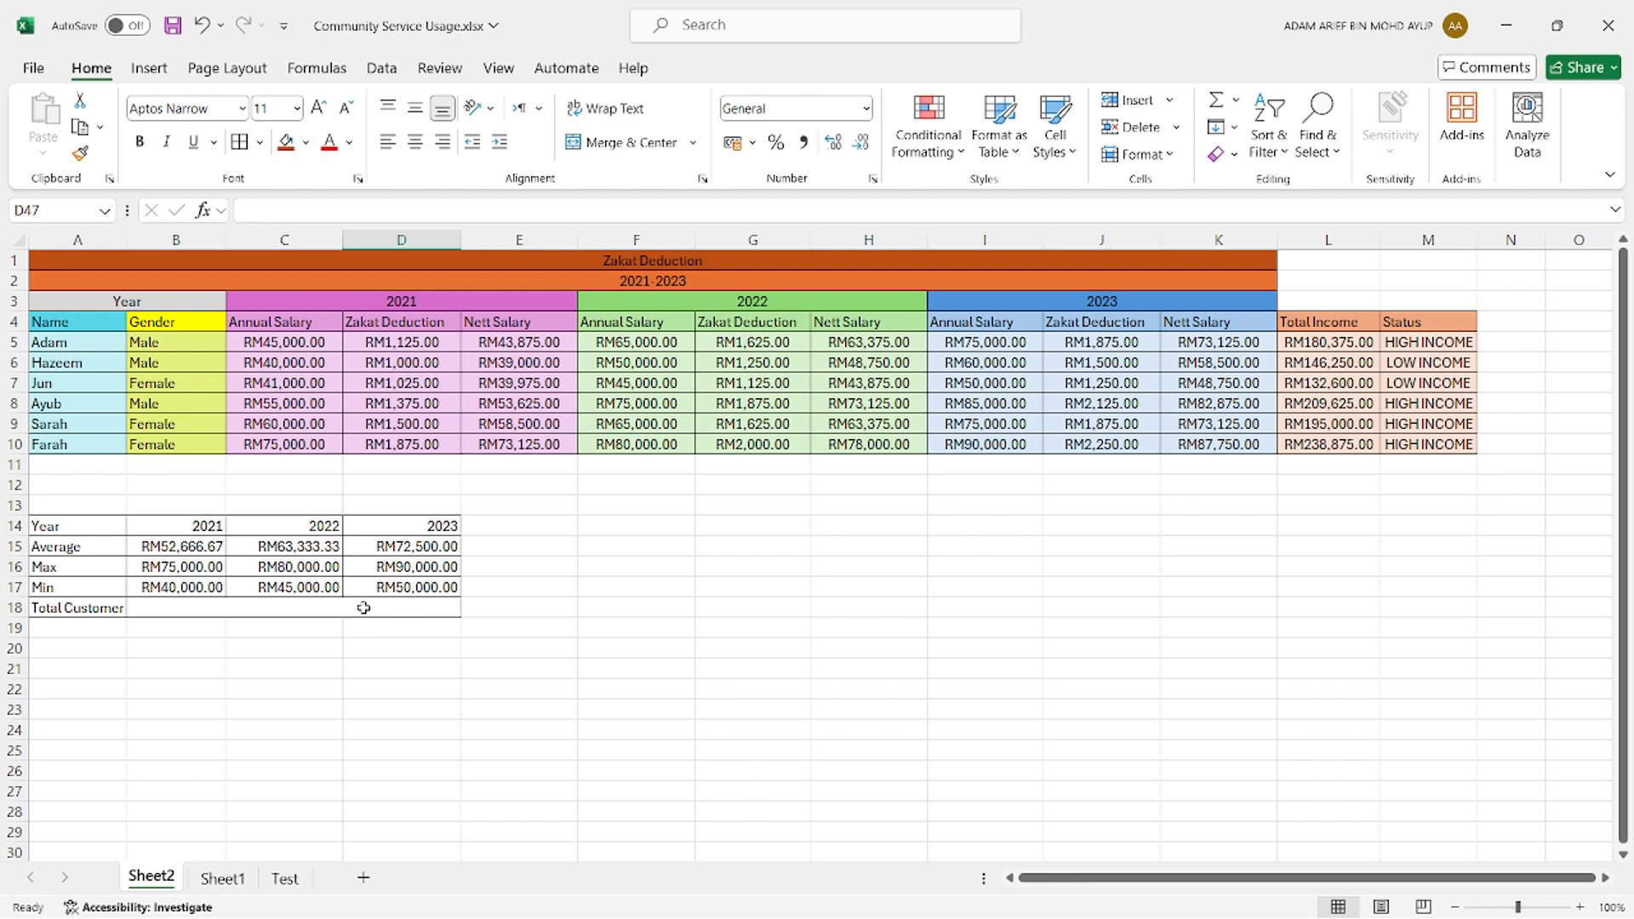
Step: Enter the formula =COUNT(C5:C10) in the merged Total Customer cell B18
left_click(364, 607)
type("=")
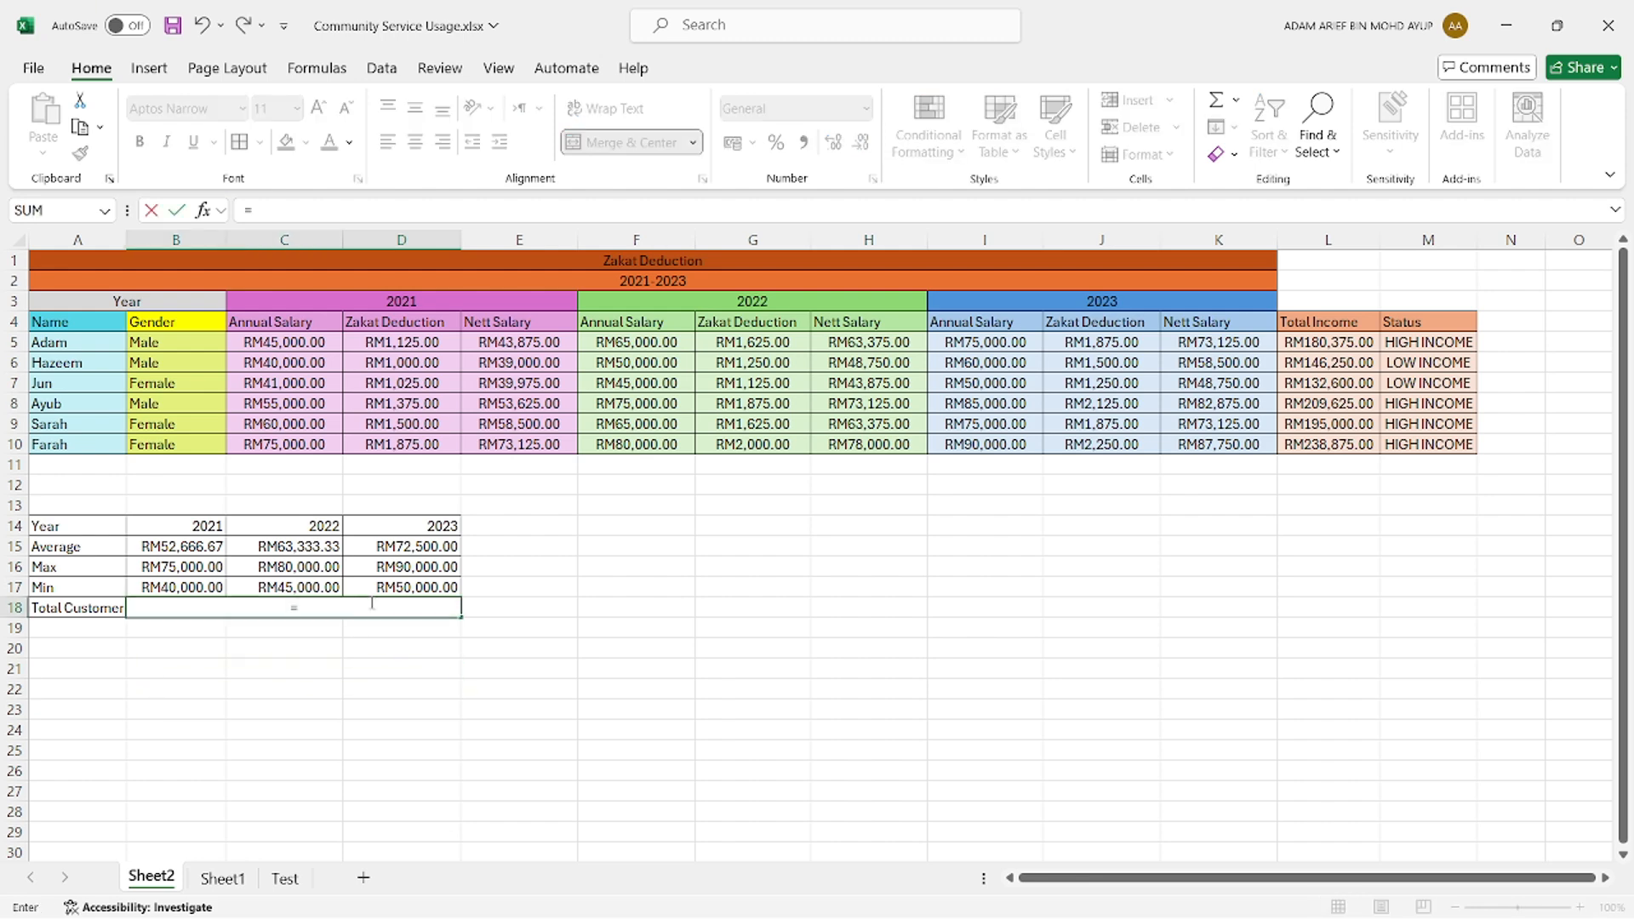
type("COUNT(")
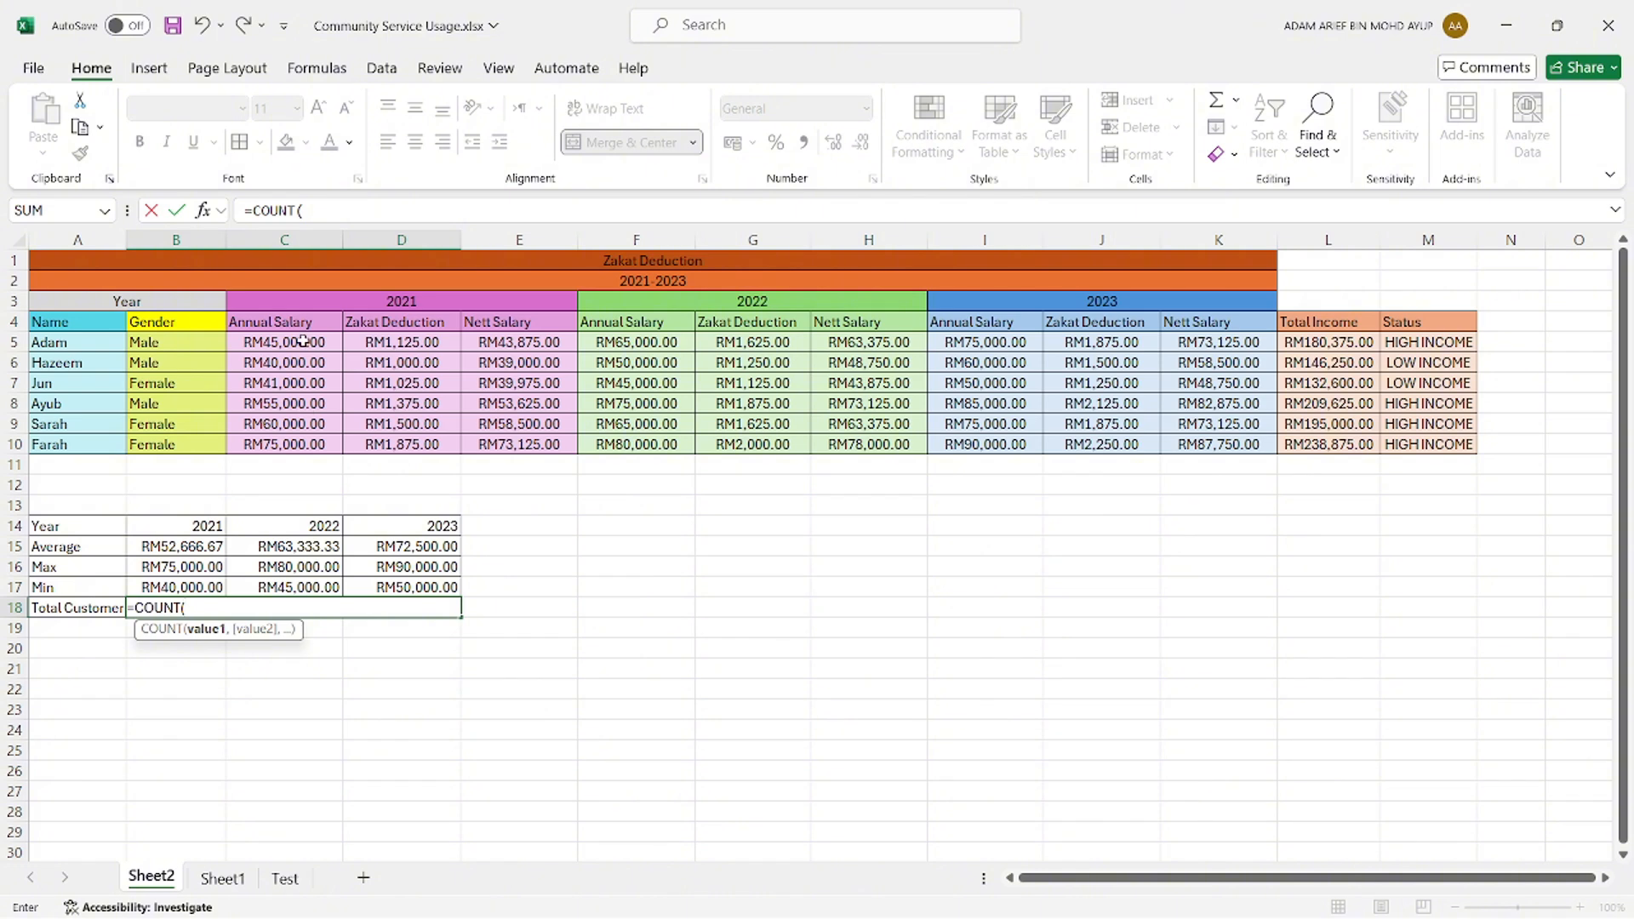
left_click_drag(303, 341, 315, 443)
type(")")
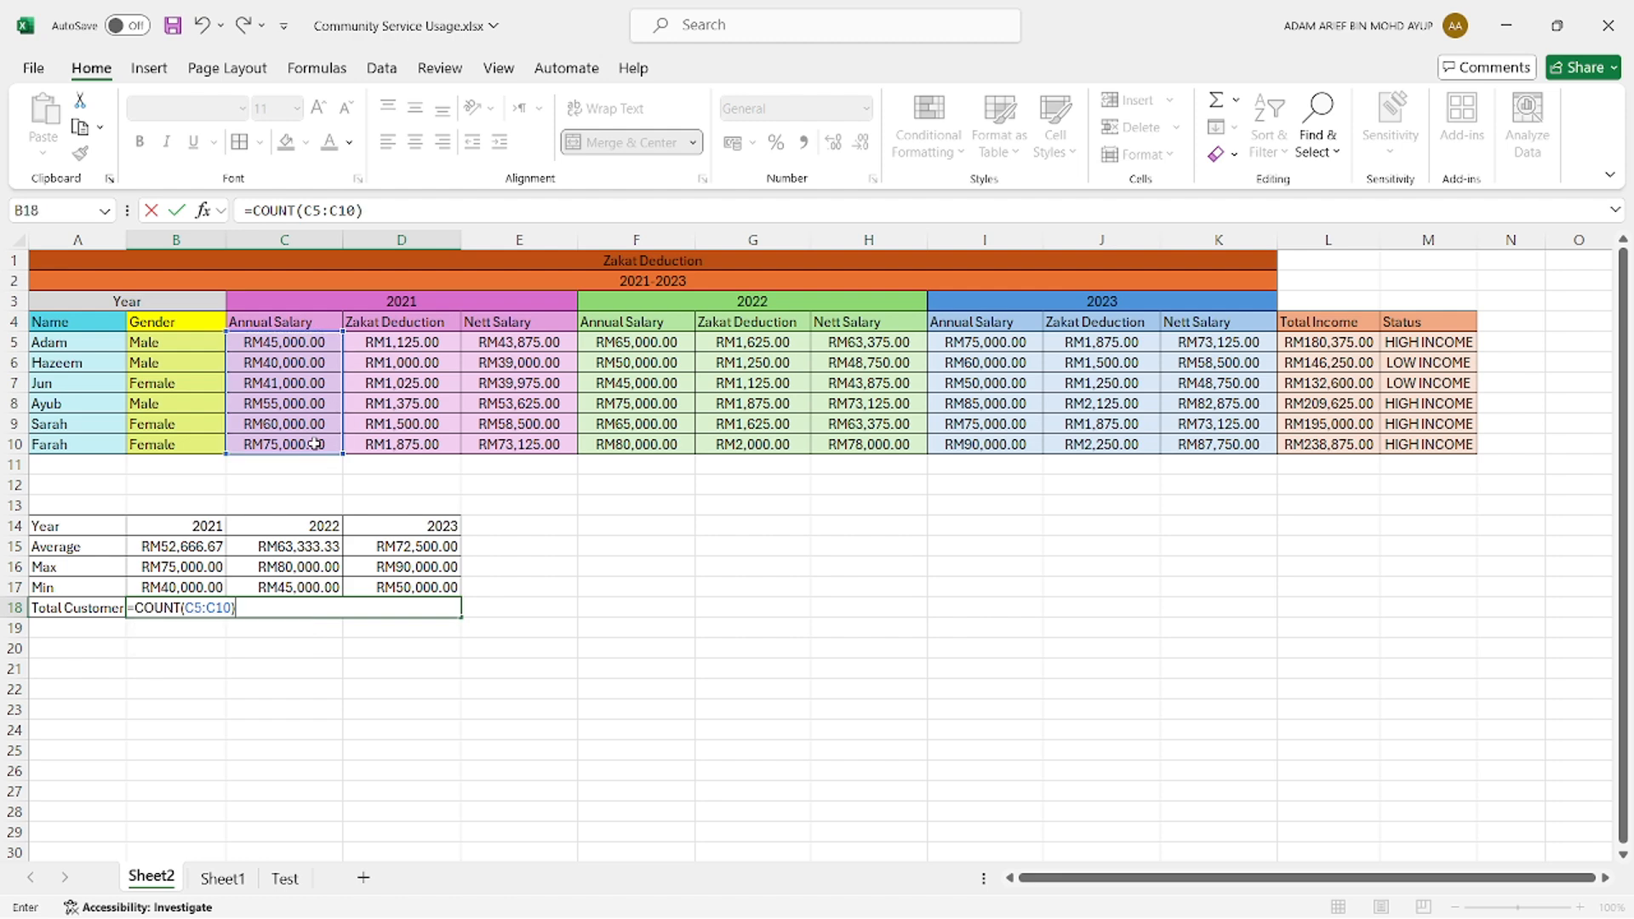
key("Return")
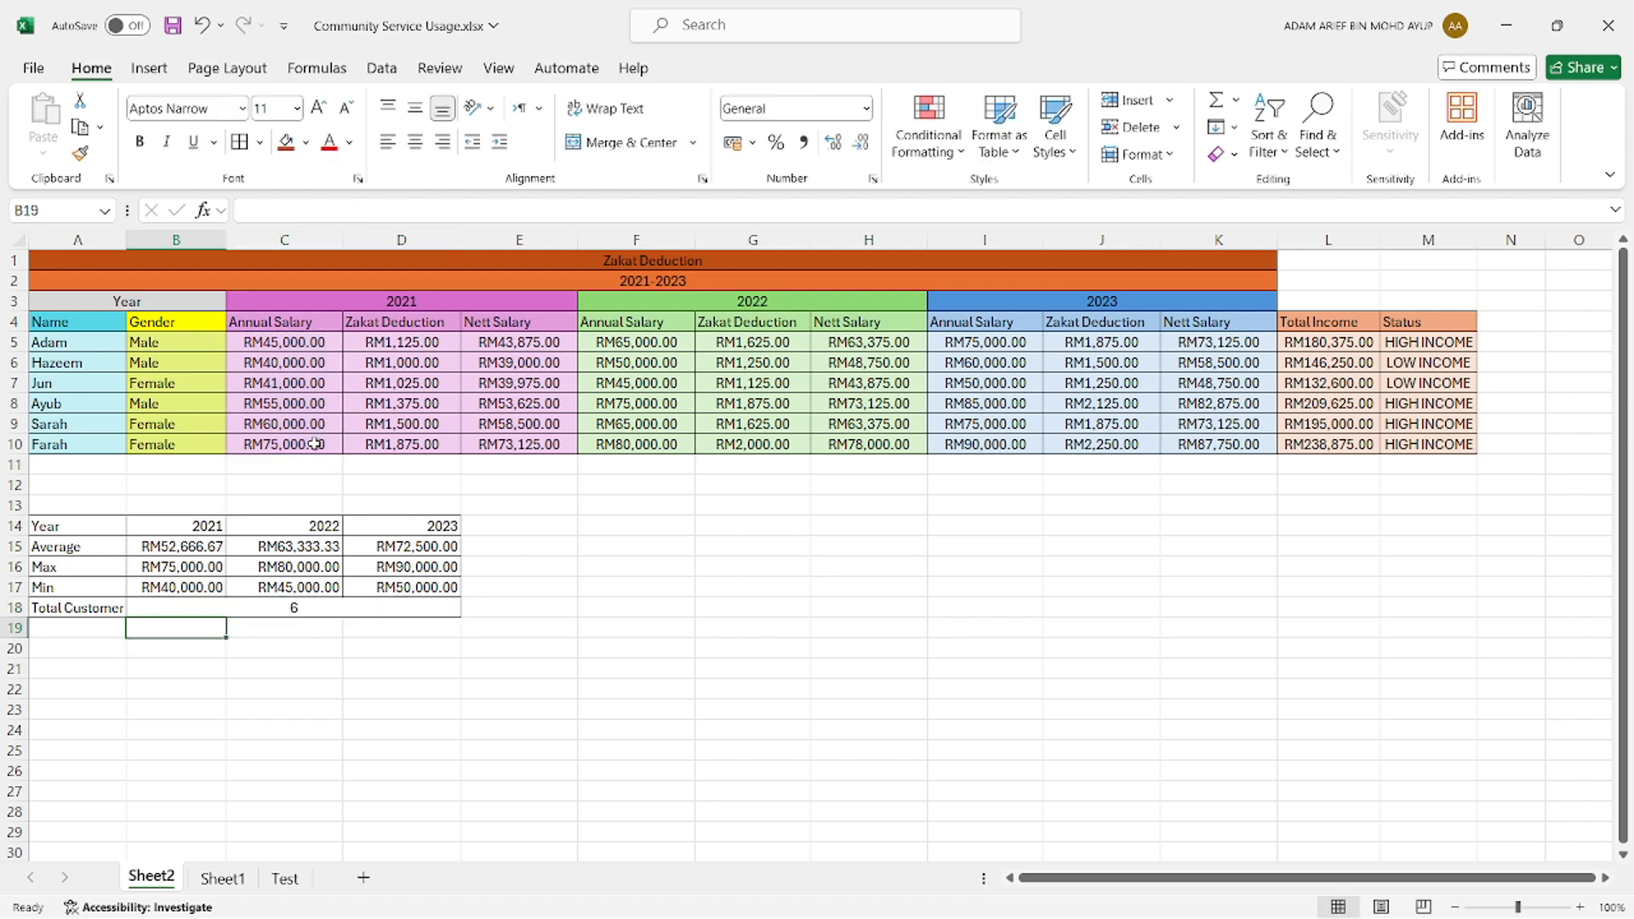
left_click(631, 802)
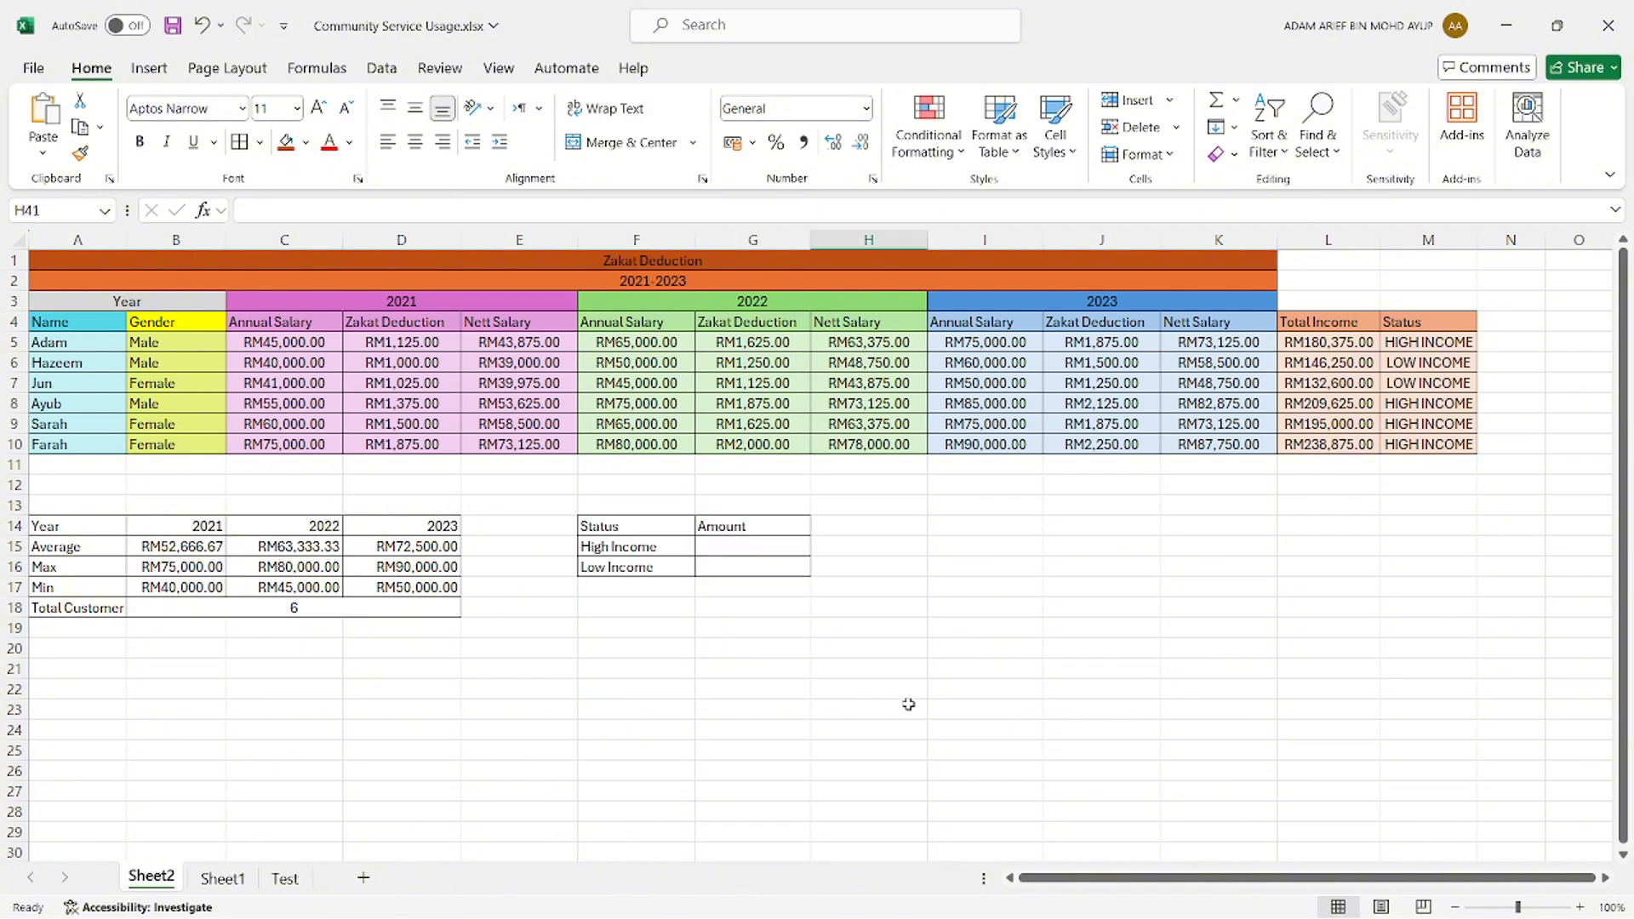
Step: Enter the formula =COUNTIF(M5:M10, "HIGH INCOME") in G15 to count the high-income customers
left_click(762, 550)
left_click(514, 214)
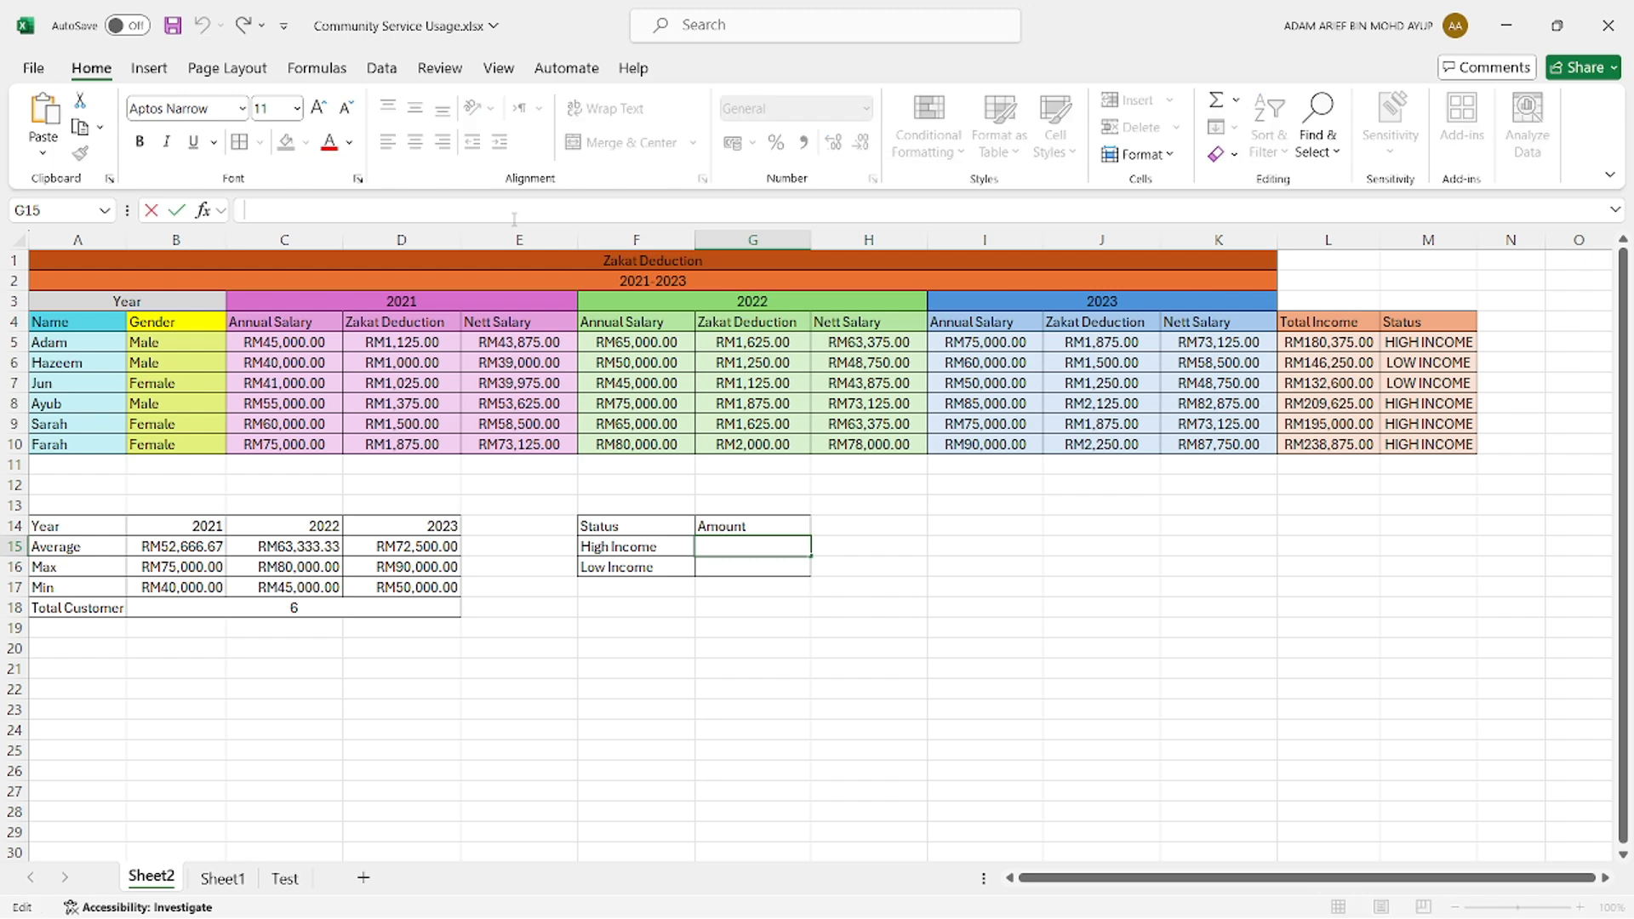
type("=coutni")
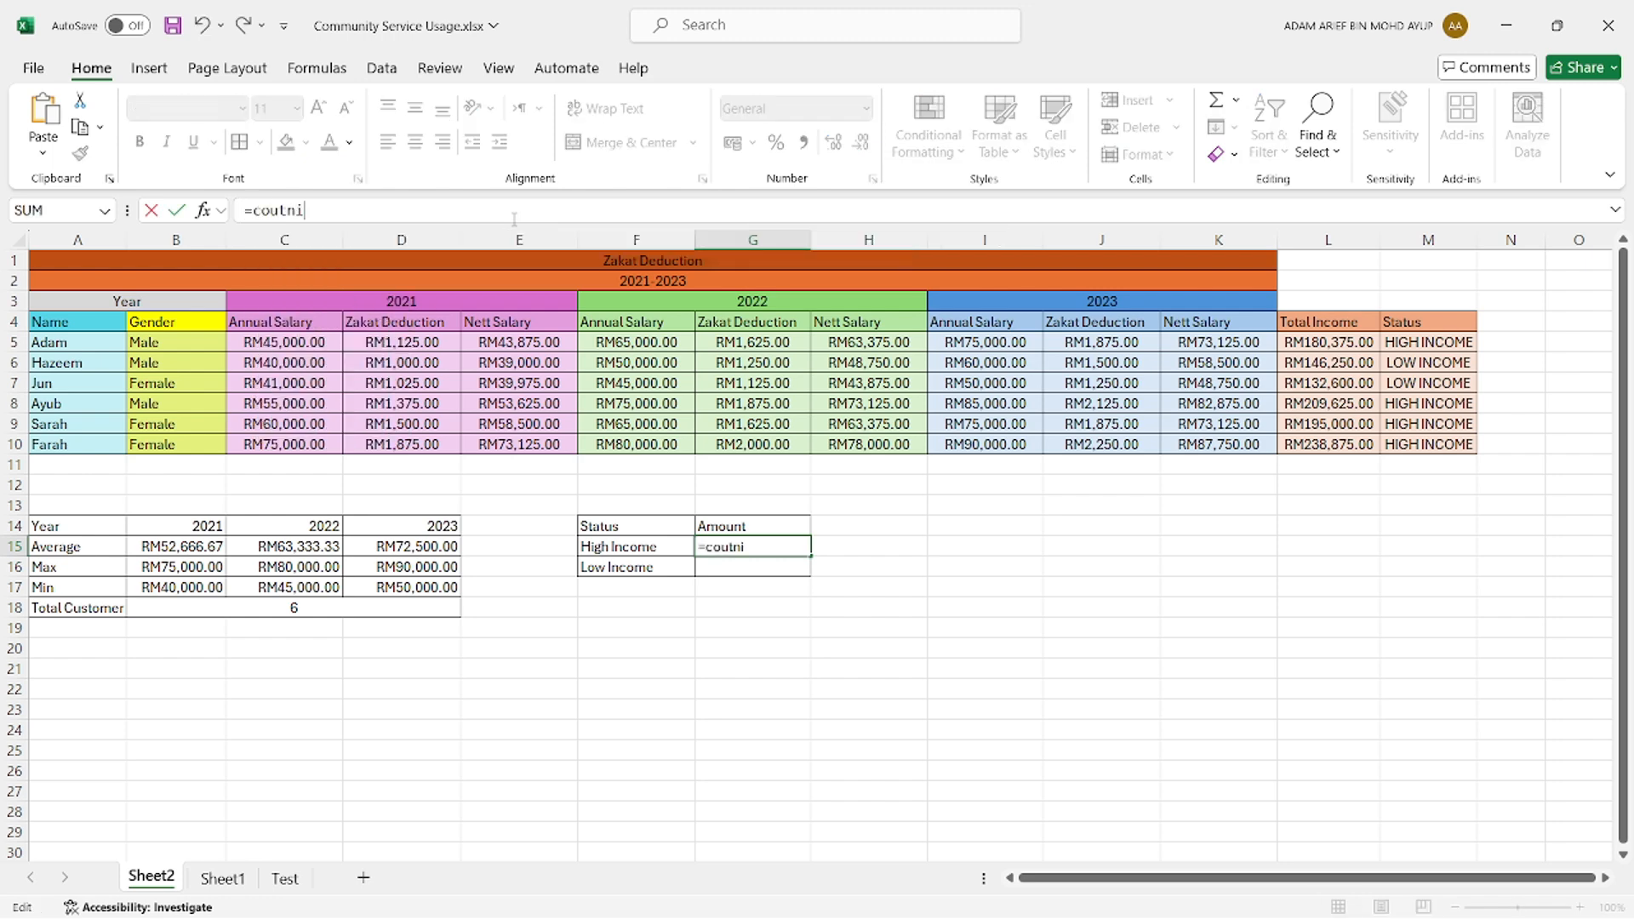
key("BackSpace")
key("BackSpace")
key("BackSpace")
type("ntif")
key("Tab")
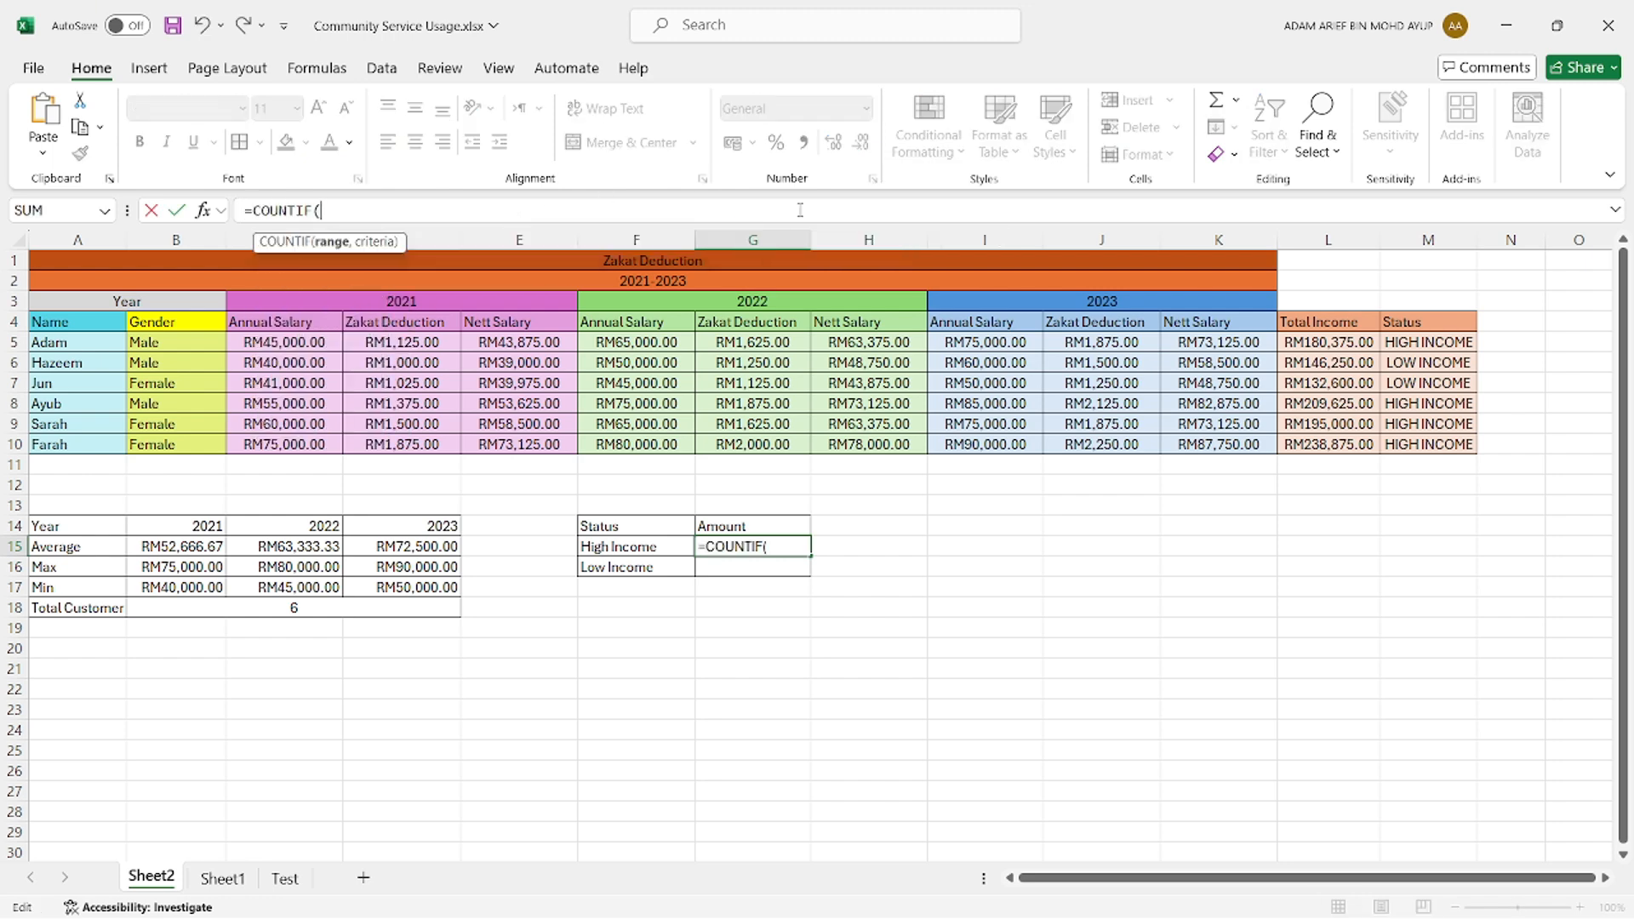
left_click_drag(1412, 343, 1428, 444)
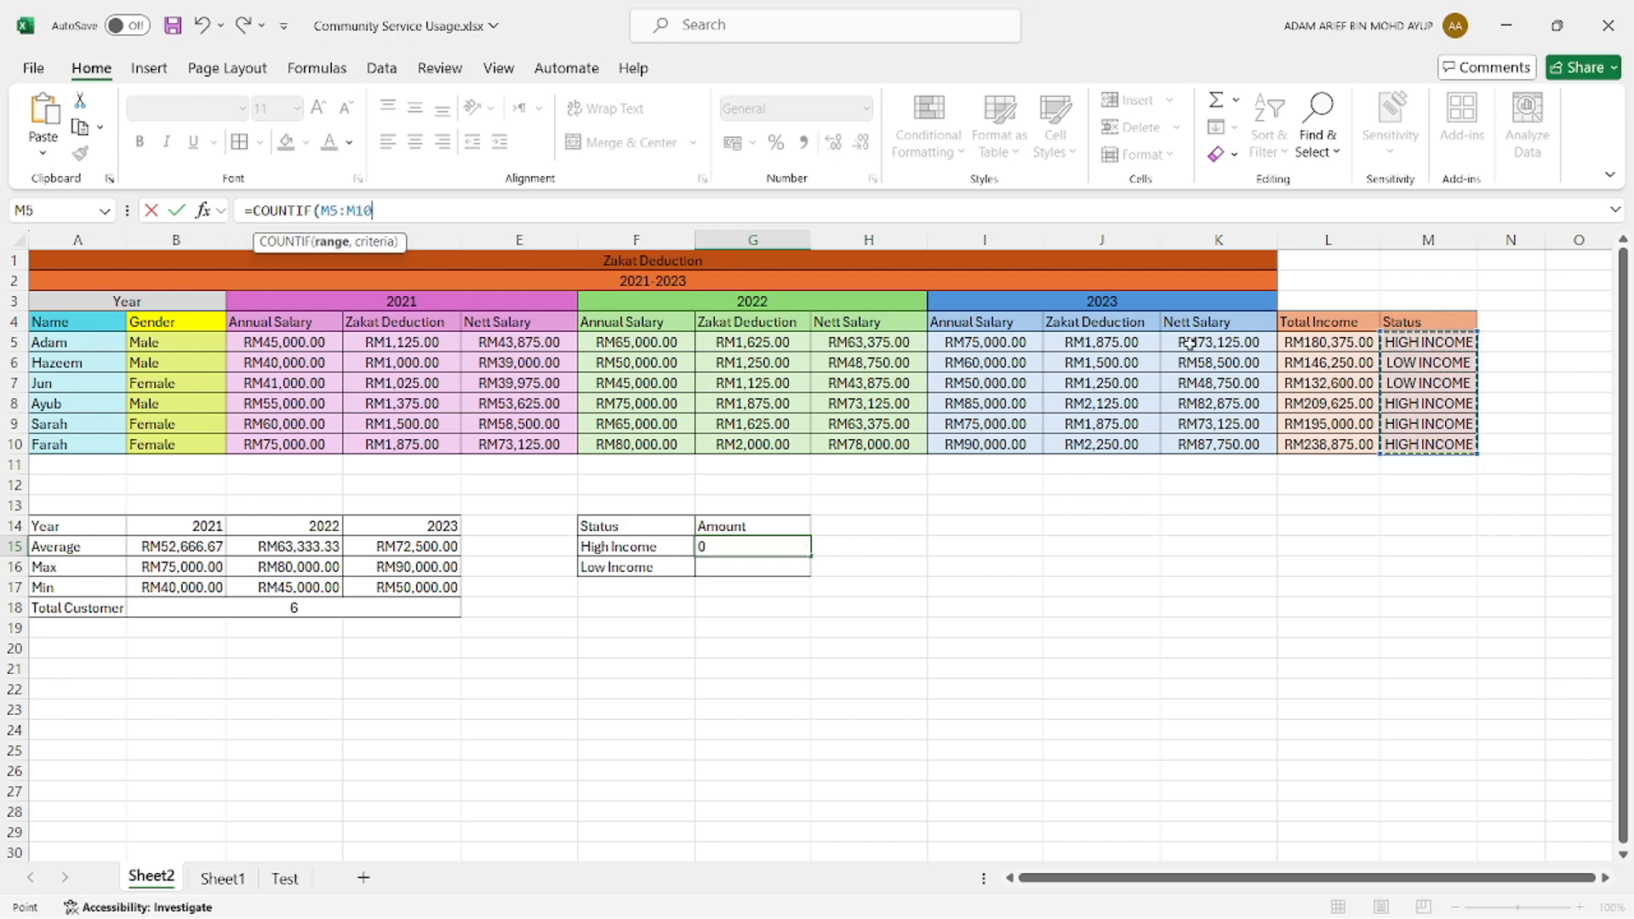
type(",")
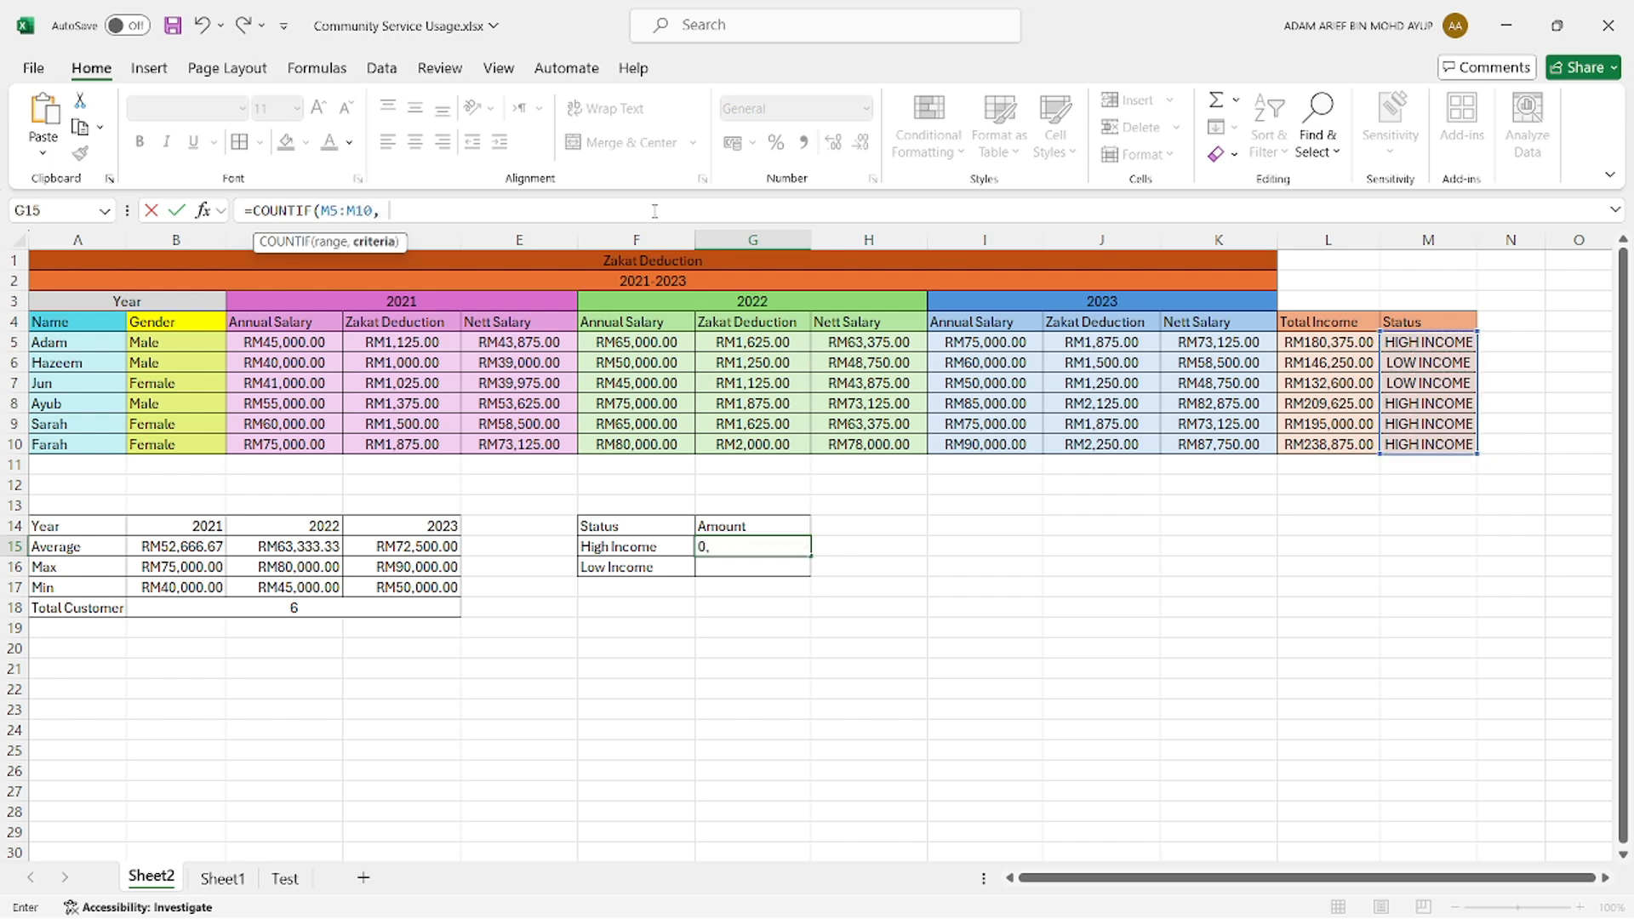
type(" \"HIGH INCOME\")")
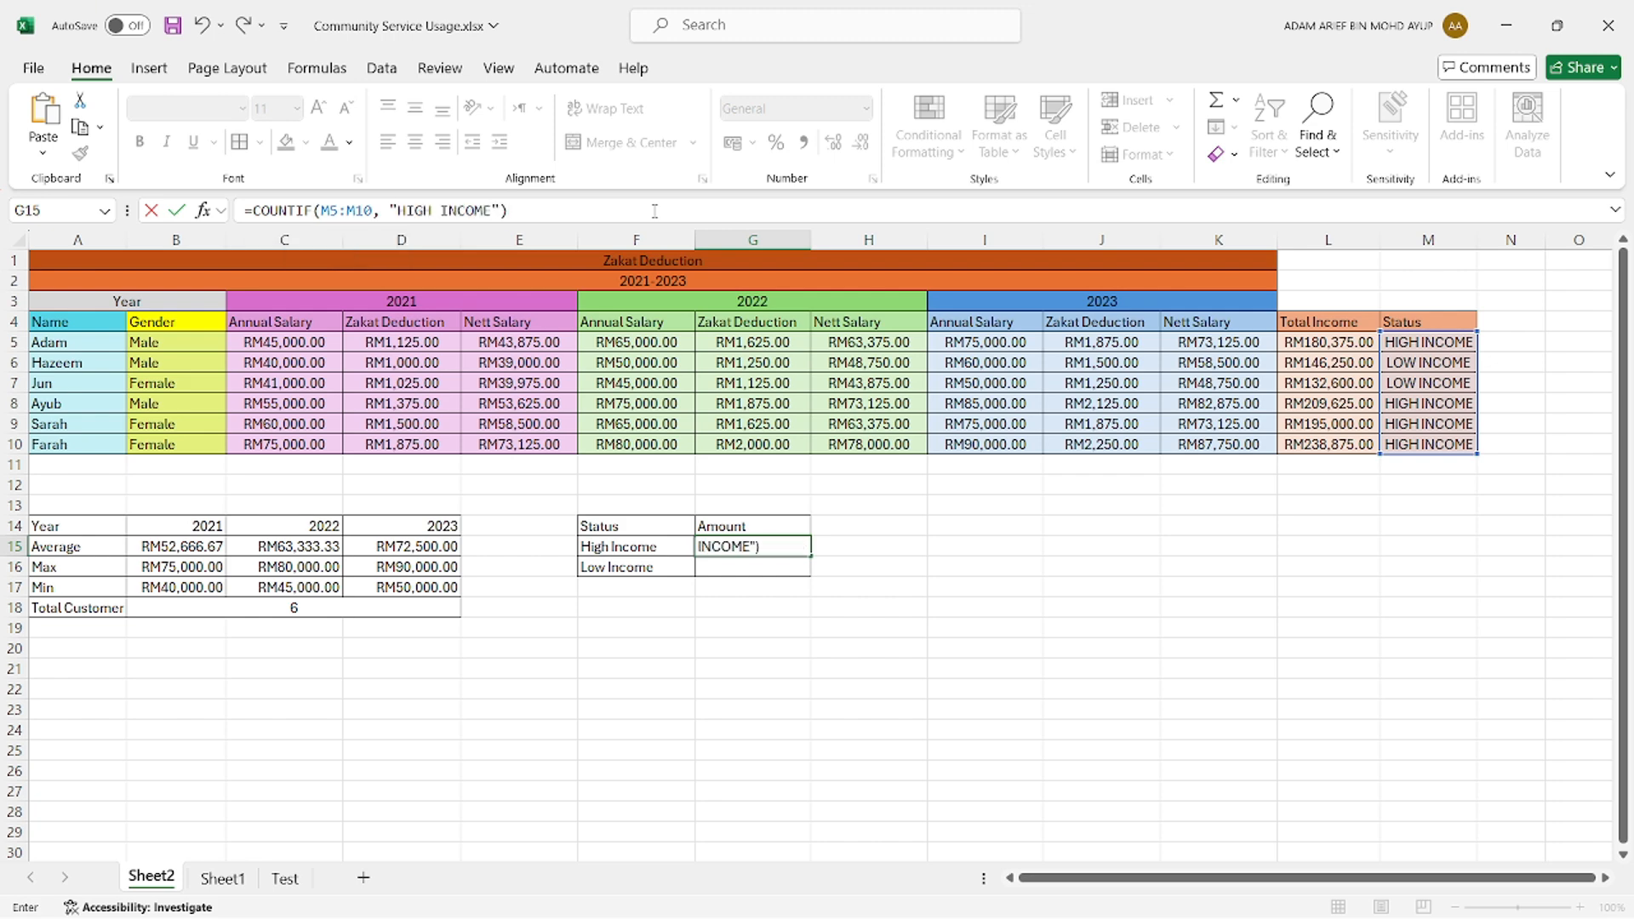
key("Return")
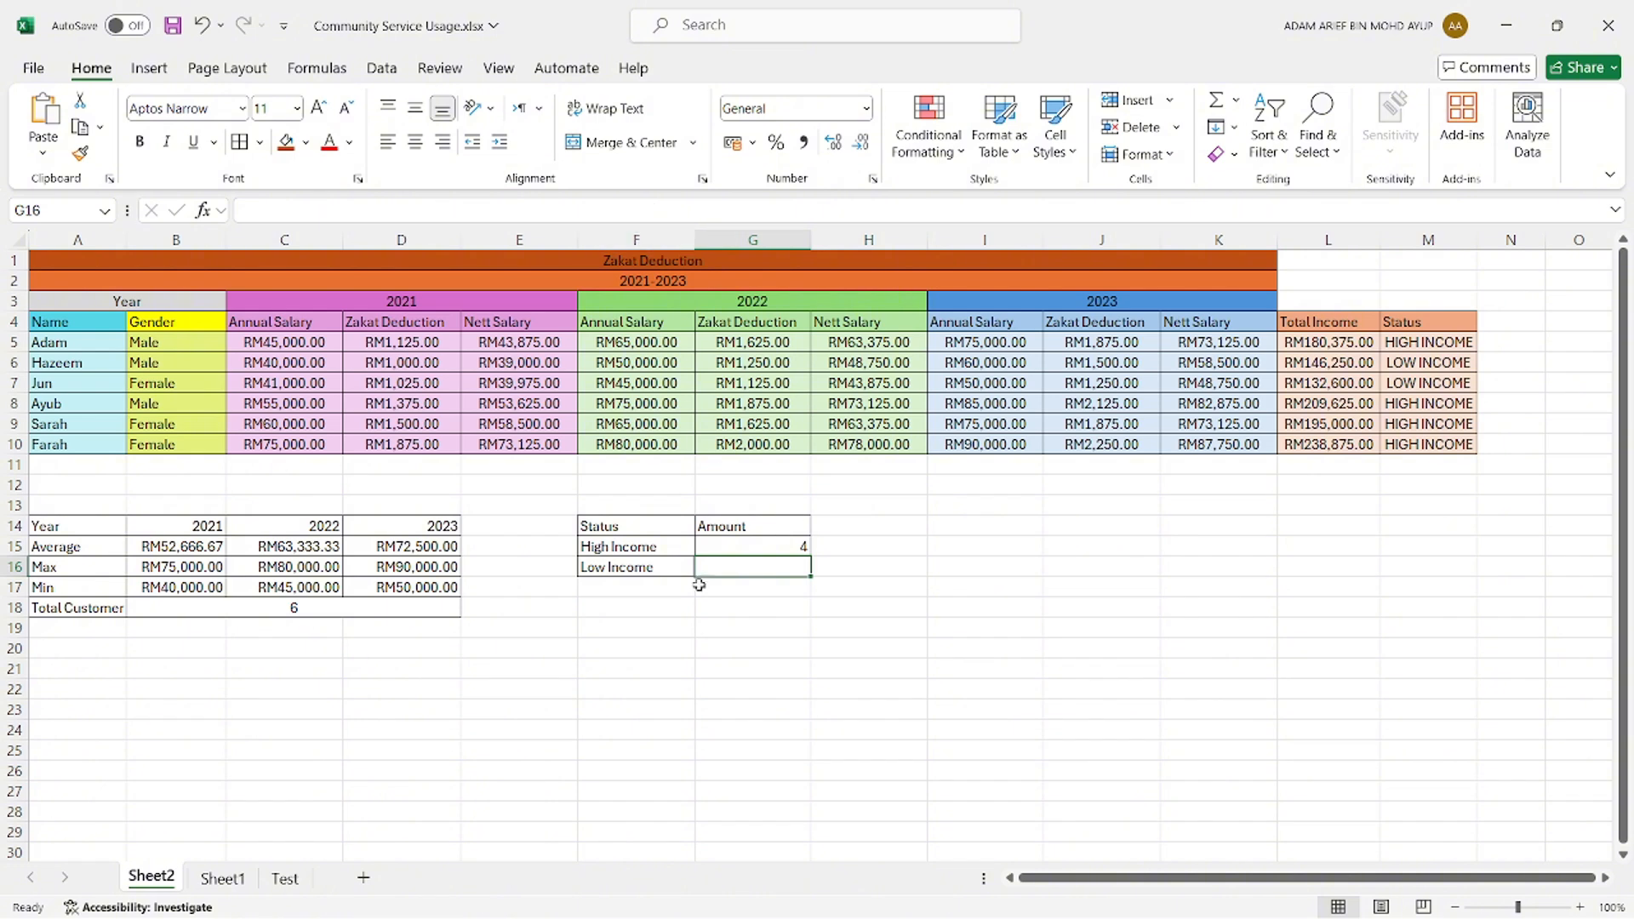
Step: Copy the G15 formula's text into G16 and change its criterion so it reads =COUNTIF(M5:M10, "LOW INCOME")
left_click(774, 549)
left_click_drag(536, 208, 243, 211)
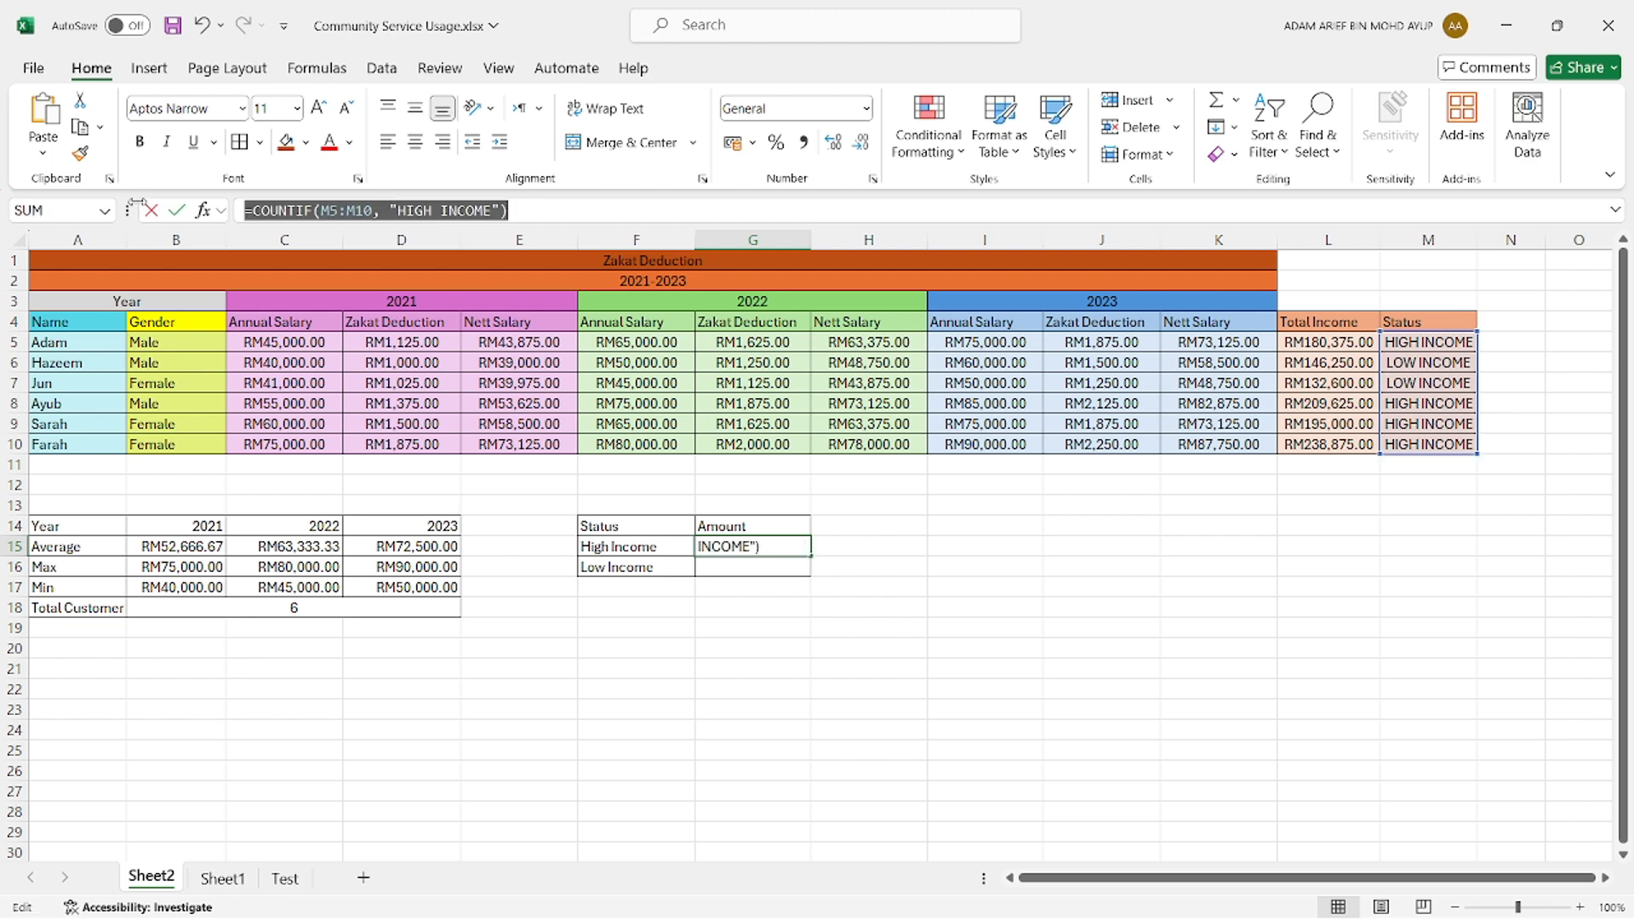
left_click(756, 563)
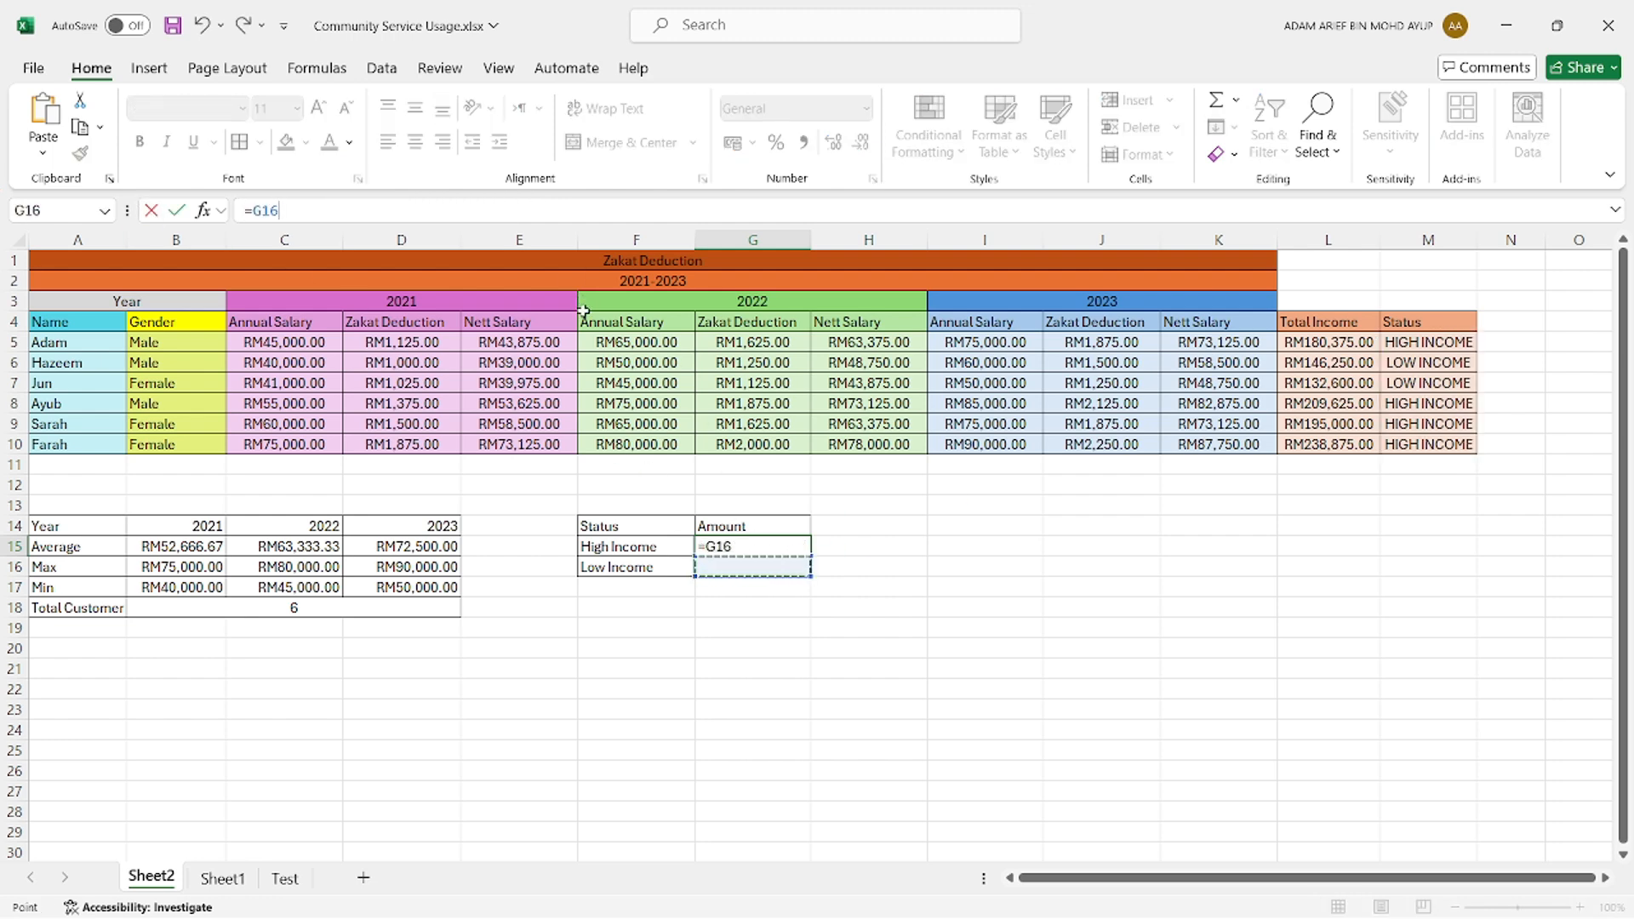
key("Escape")
left_click(725, 567)
type("=COUNTIF(M5:M10, \"HIGH INCOME\")")
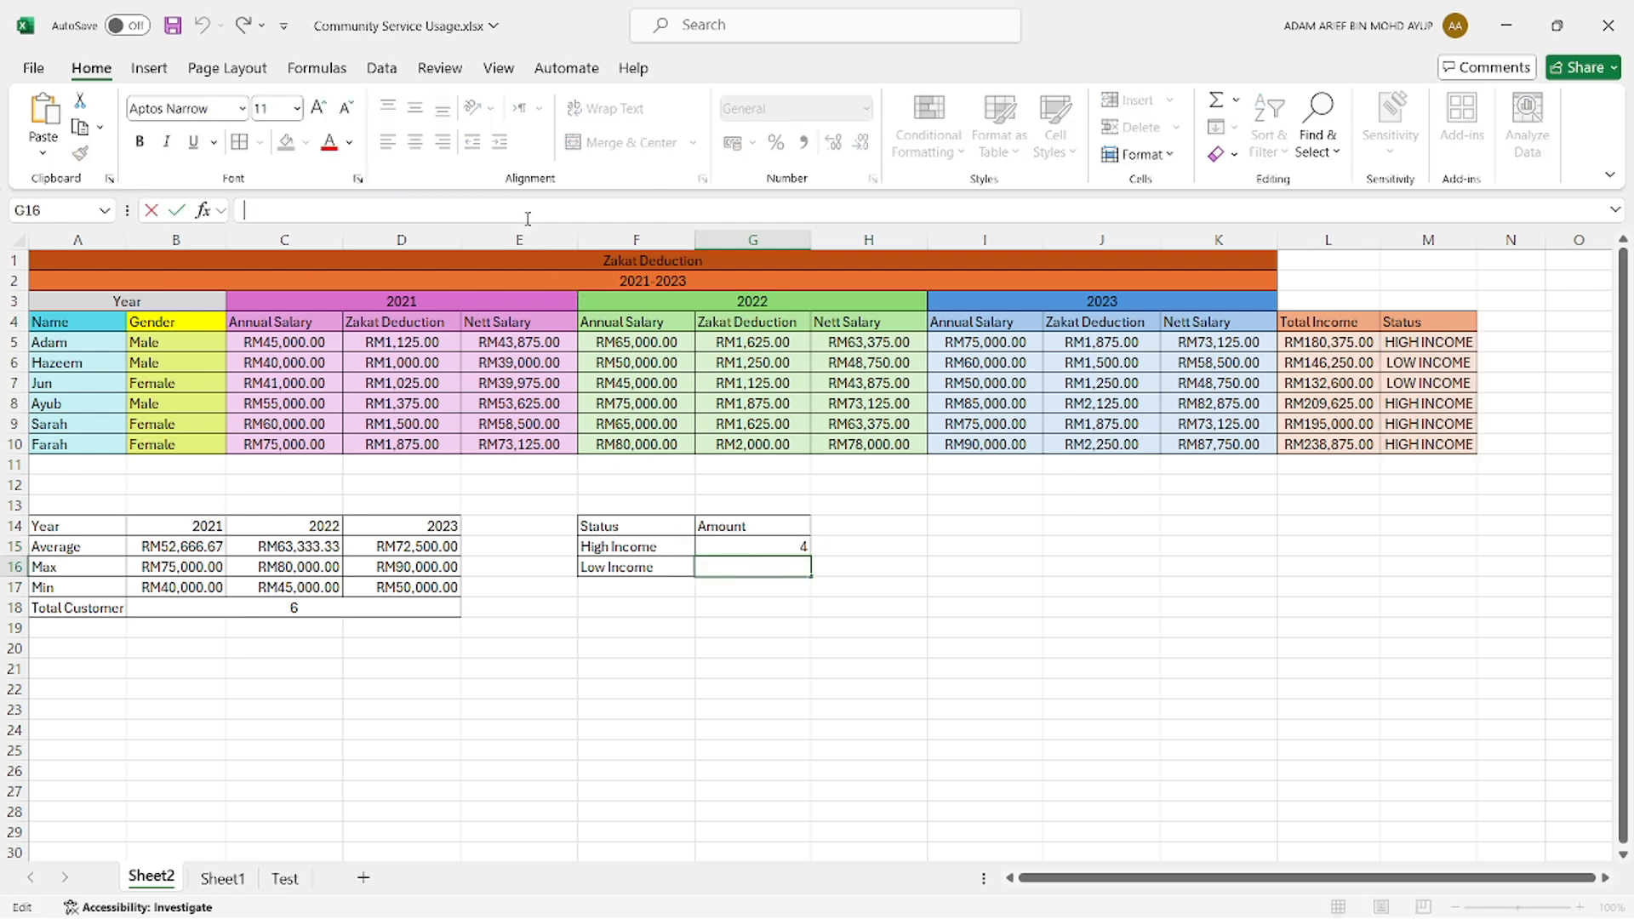
left_click(486, 210)
left_click_drag(432, 210, 407, 210)
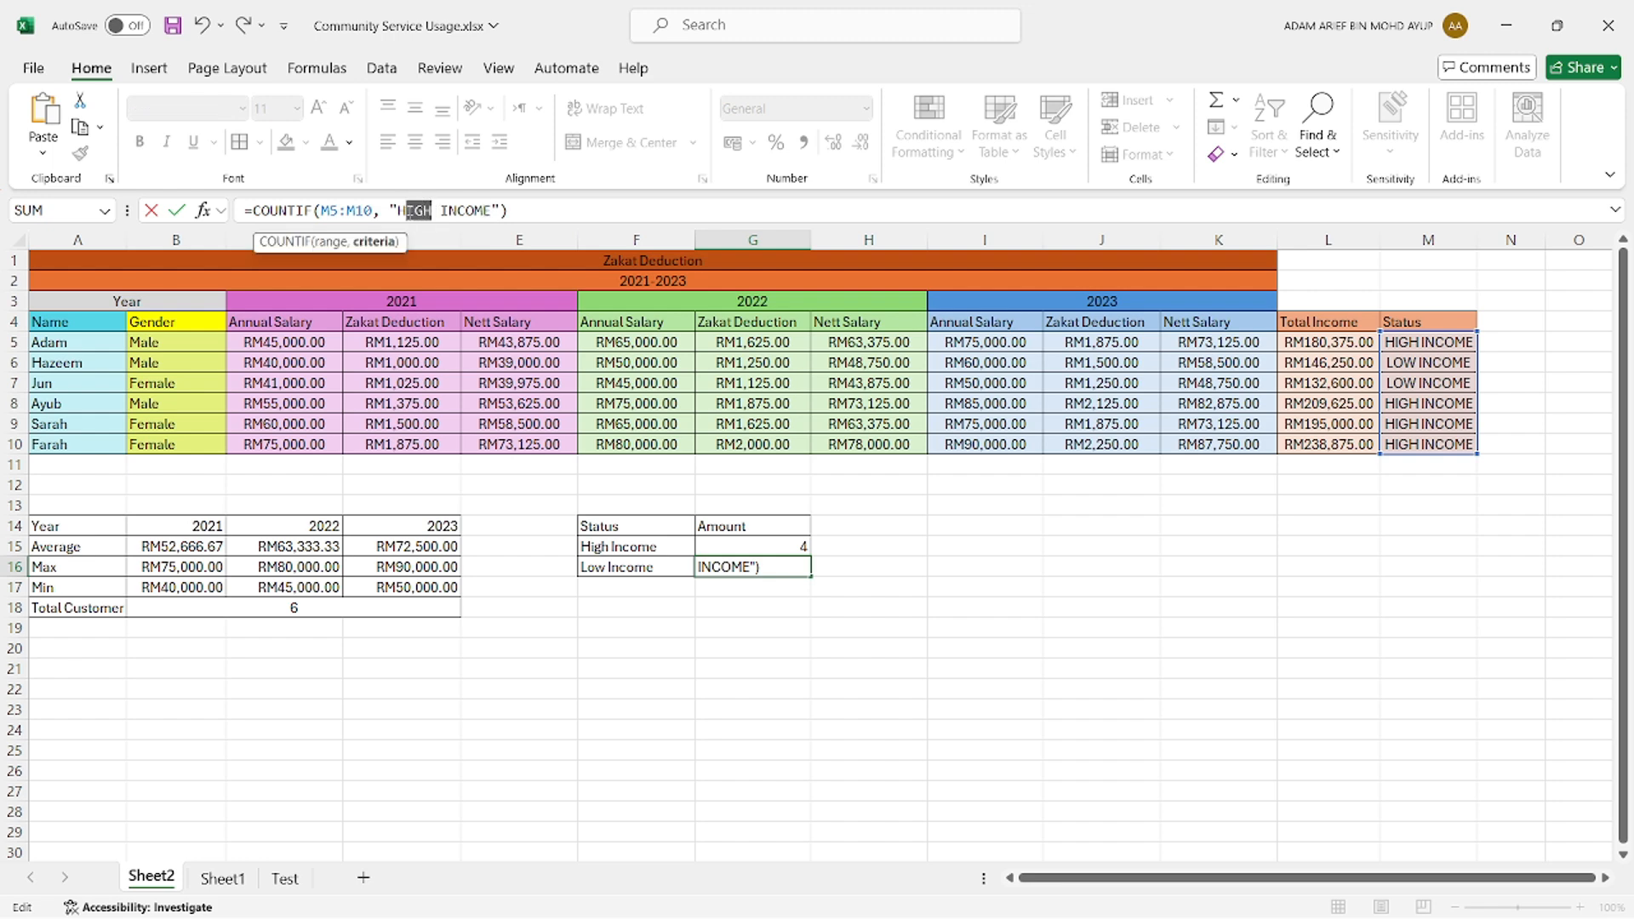
key("shift+Left")
type("LOW")
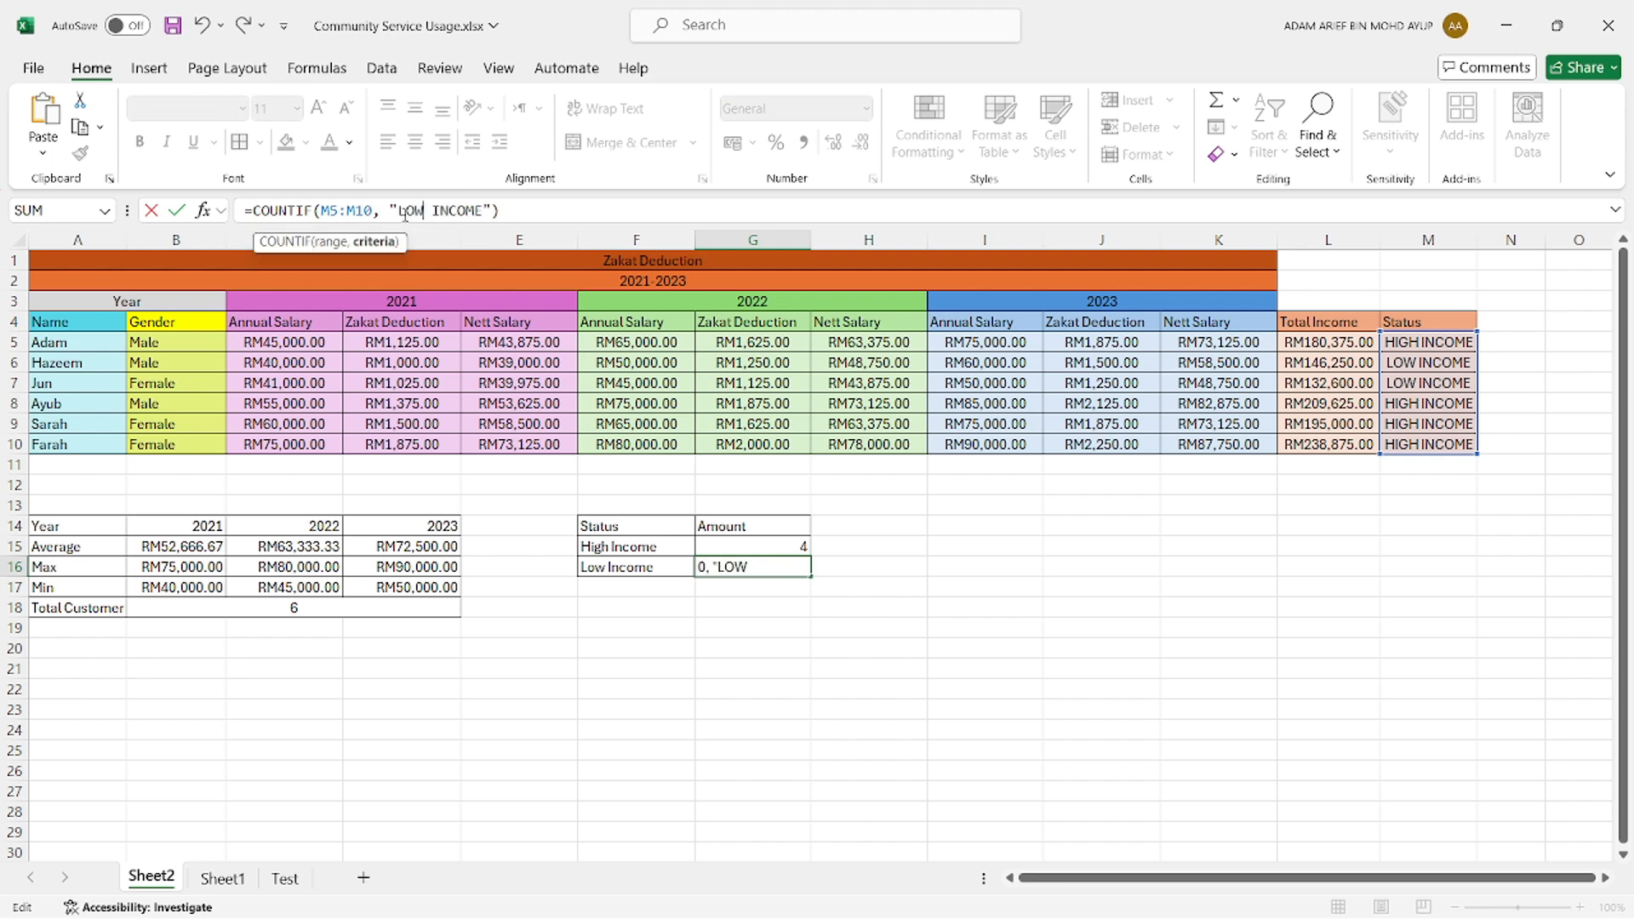
key("Return")
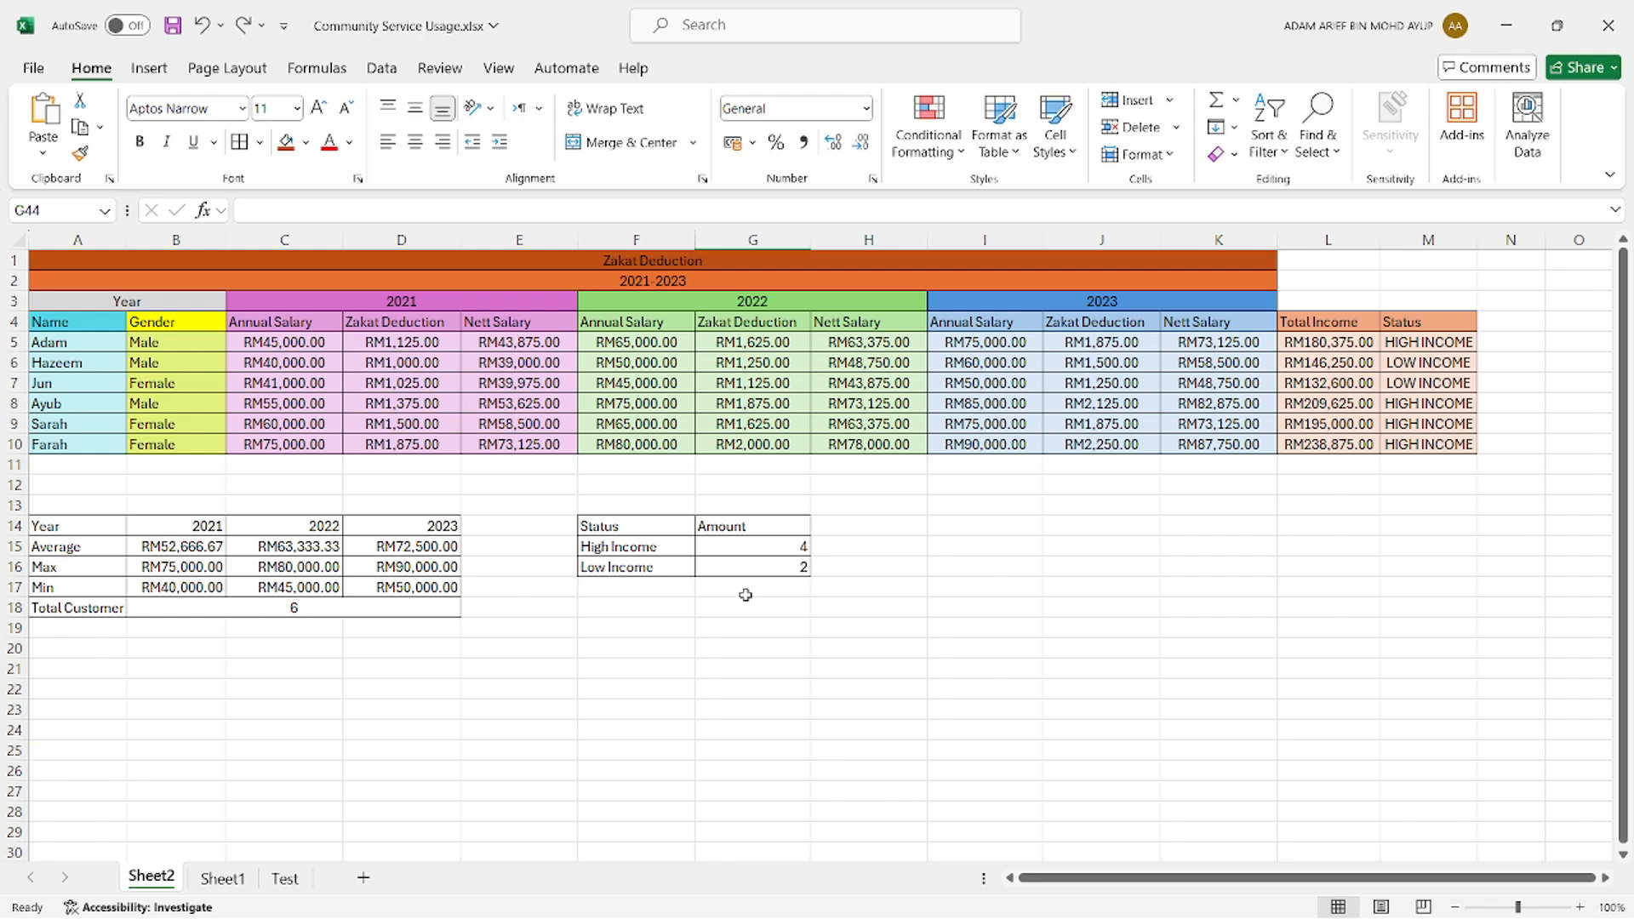
Step: Insert the recommended Clustered Column chart from the Status and Amount table F14:G16 and place it beside that table, below the main data
left_click_drag(644, 528, 733, 564)
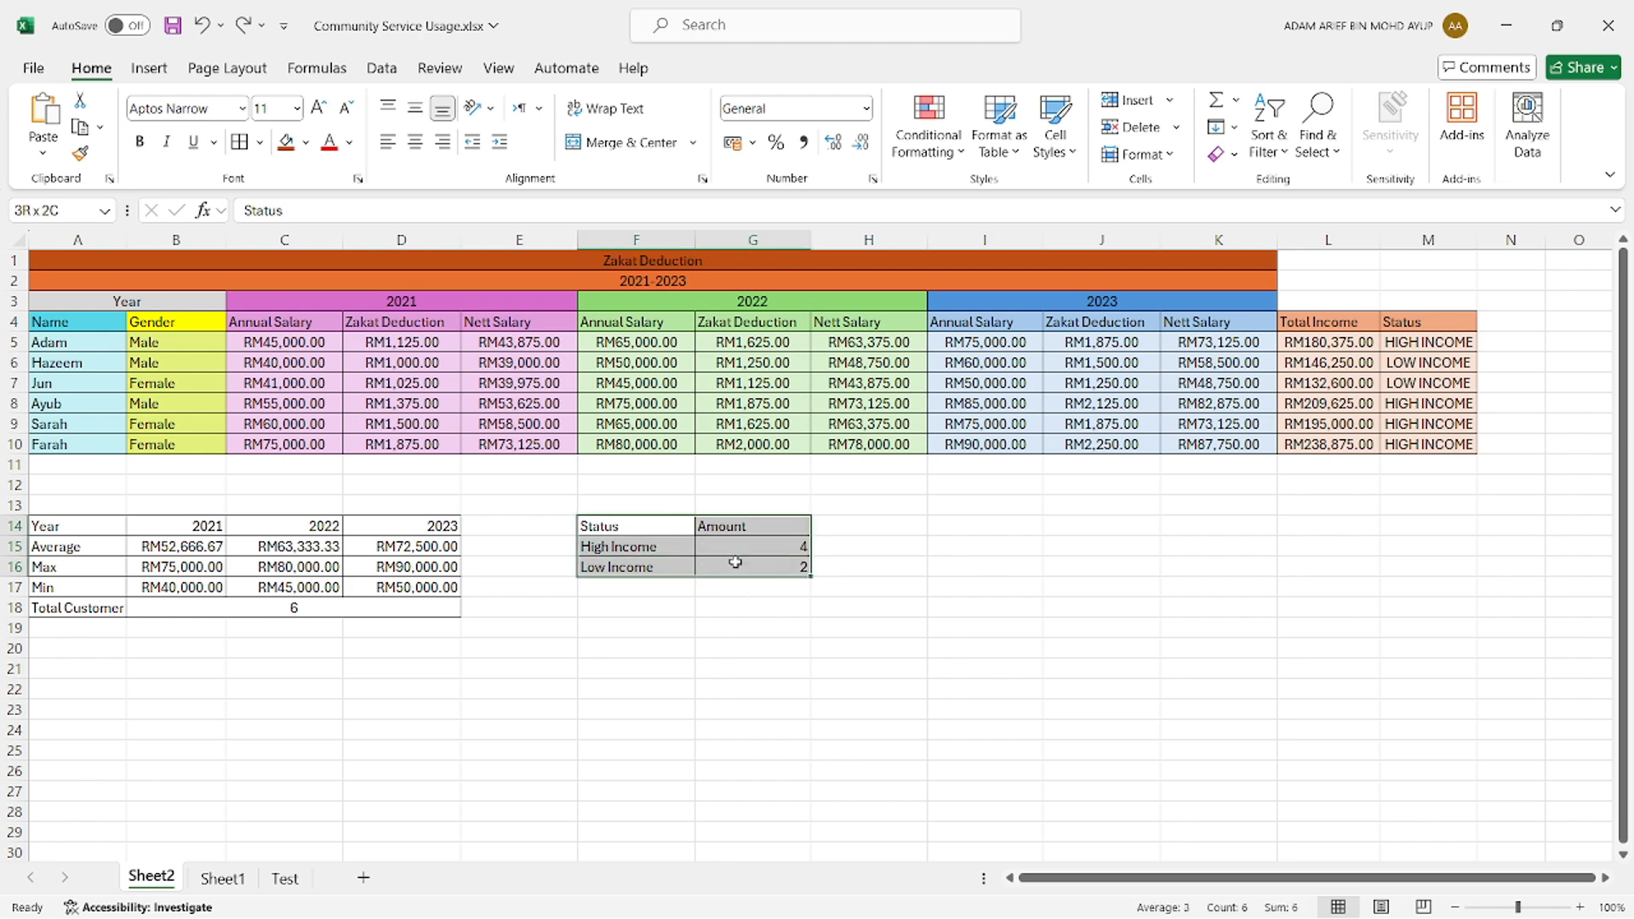
left_click(149, 68)
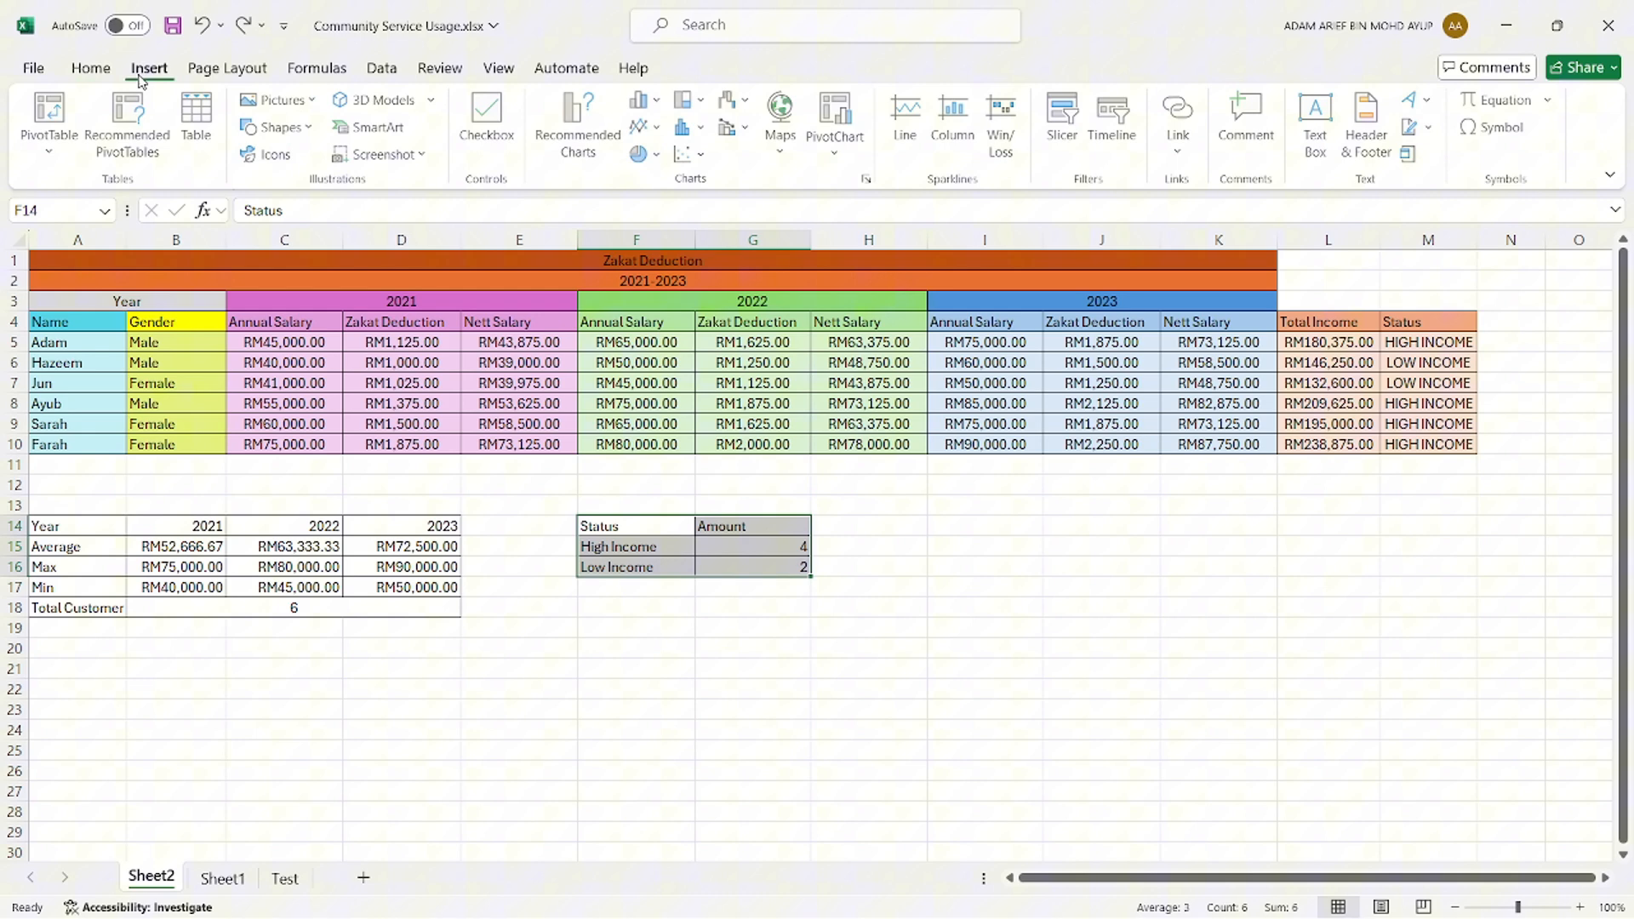
left_click(582, 119)
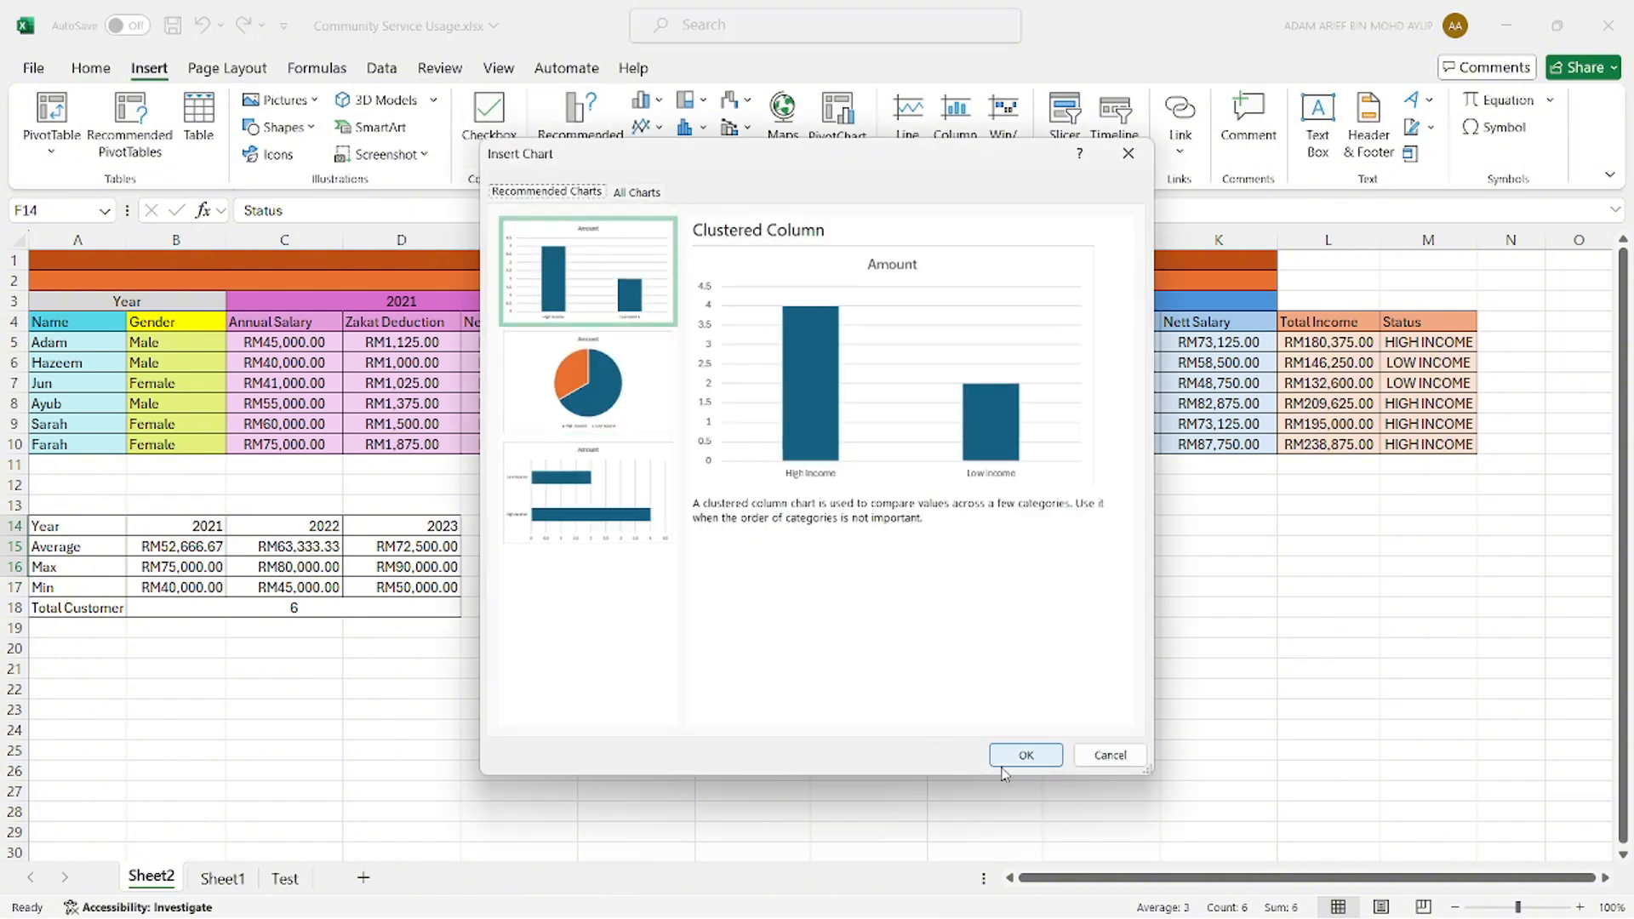
left_click(1011, 763)
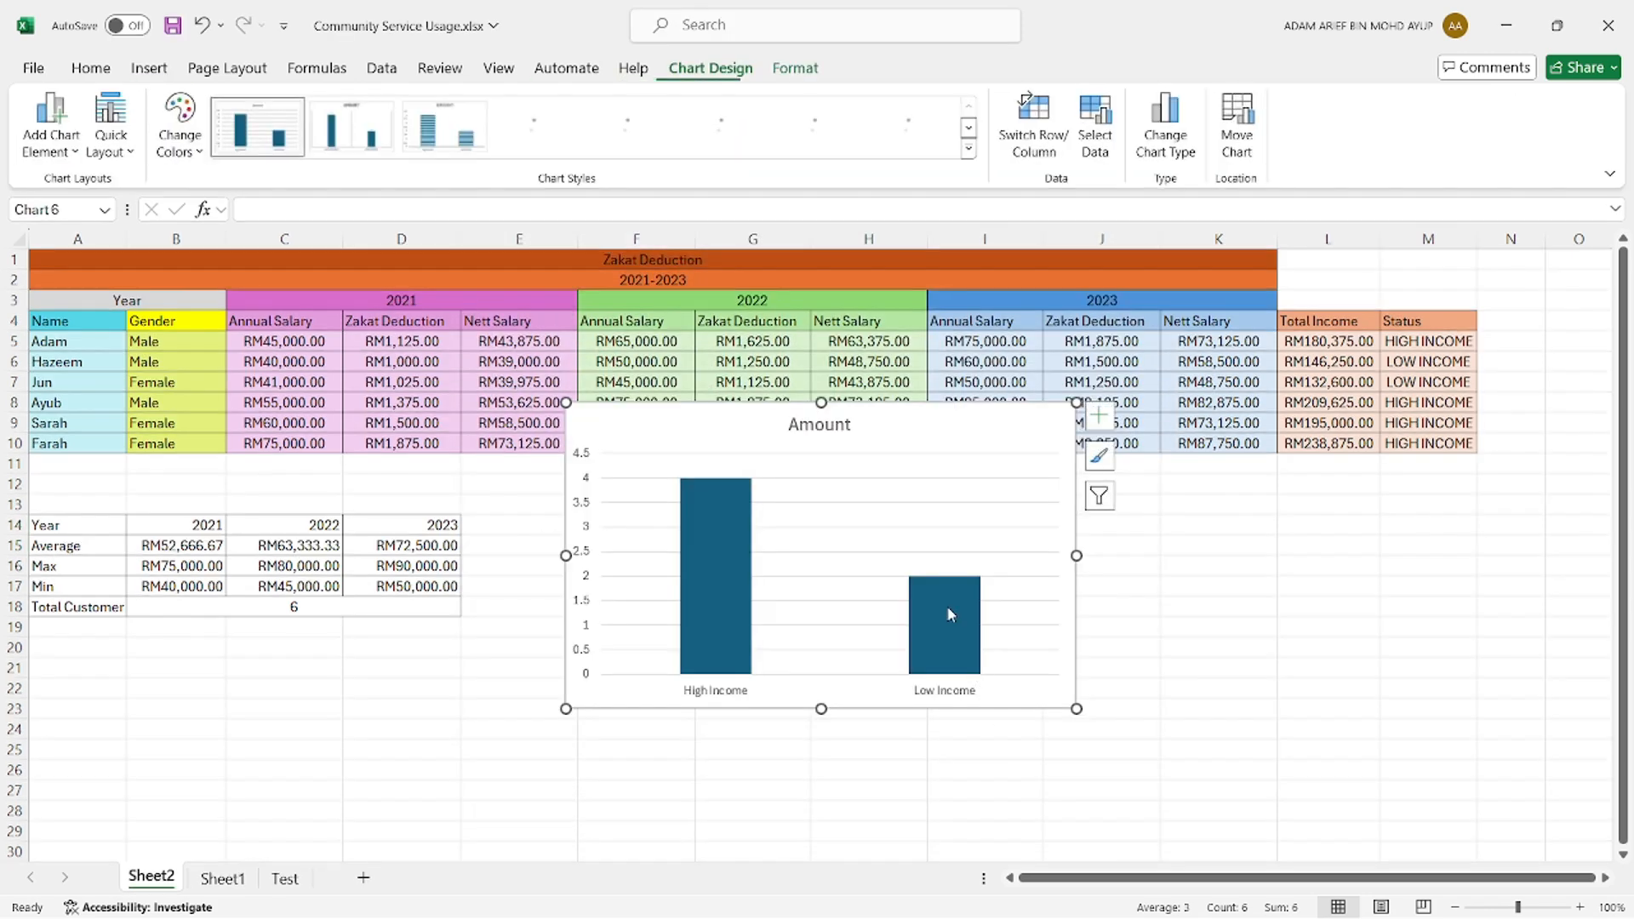
left_click_drag(894, 412, 1247, 524)
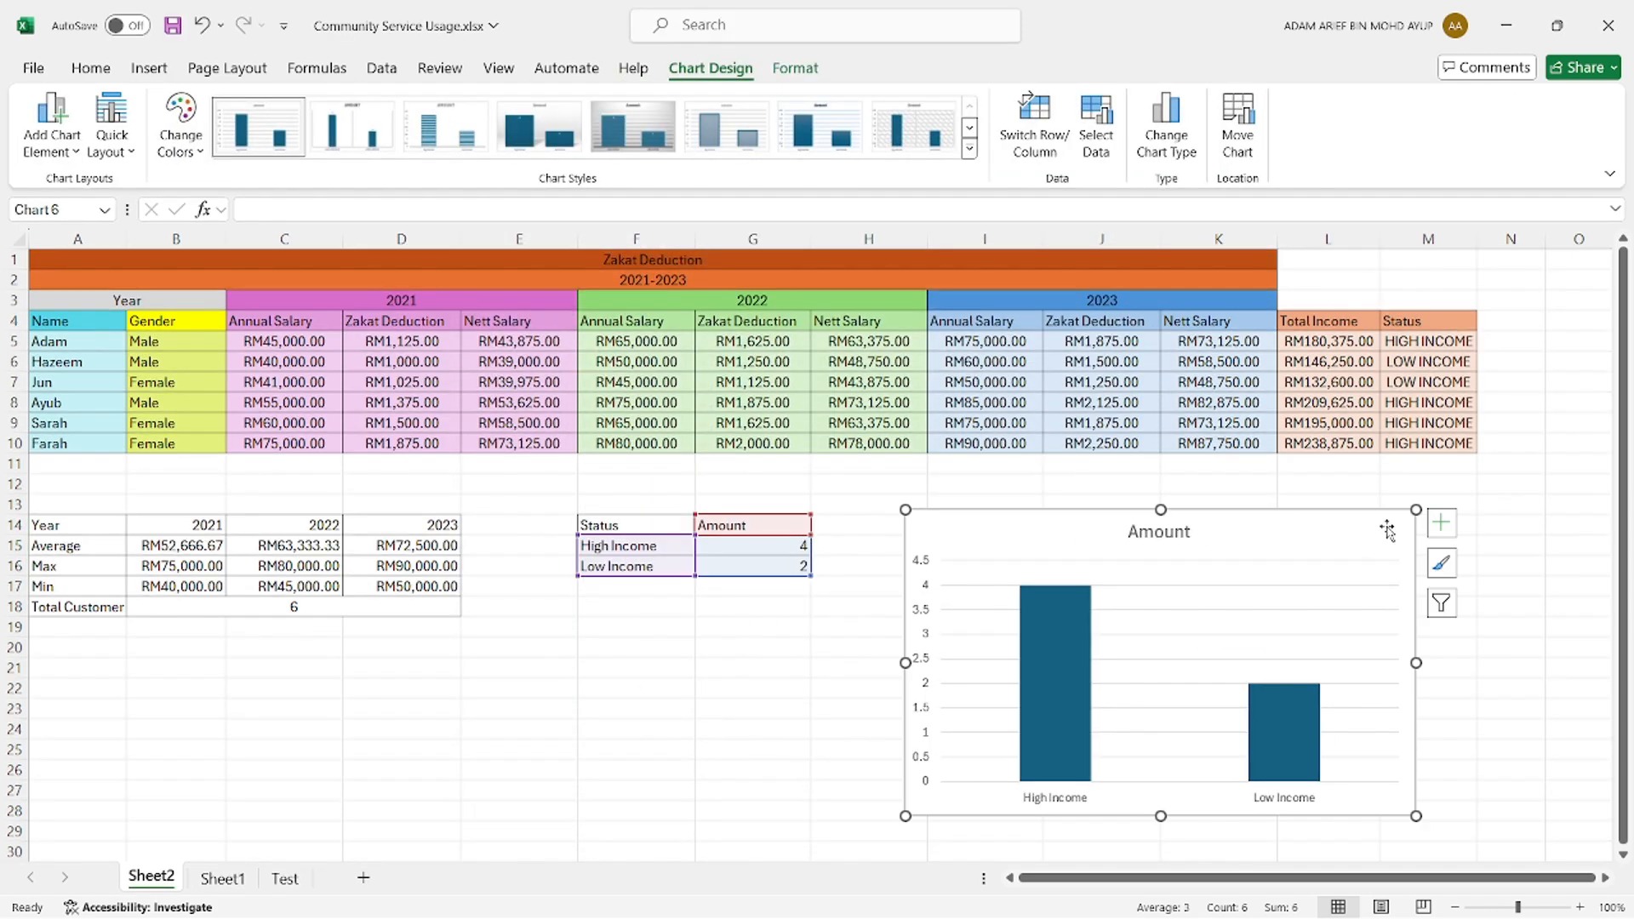
Step: Add axis titles to the Amount column chart
left_click(1441, 522)
left_click(1488, 571)
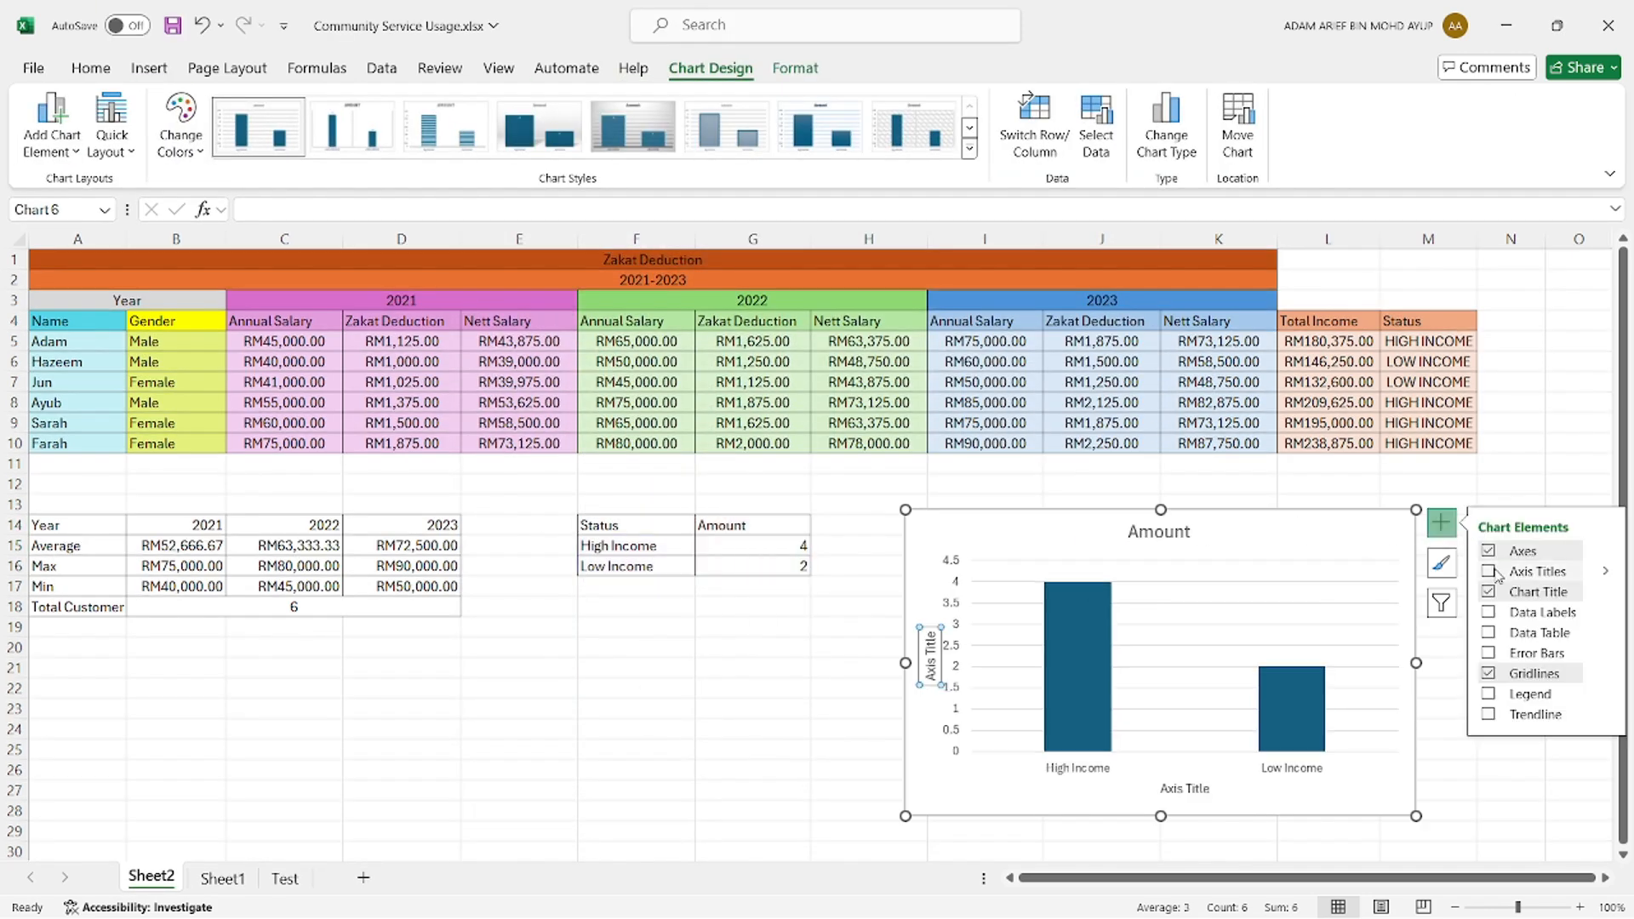